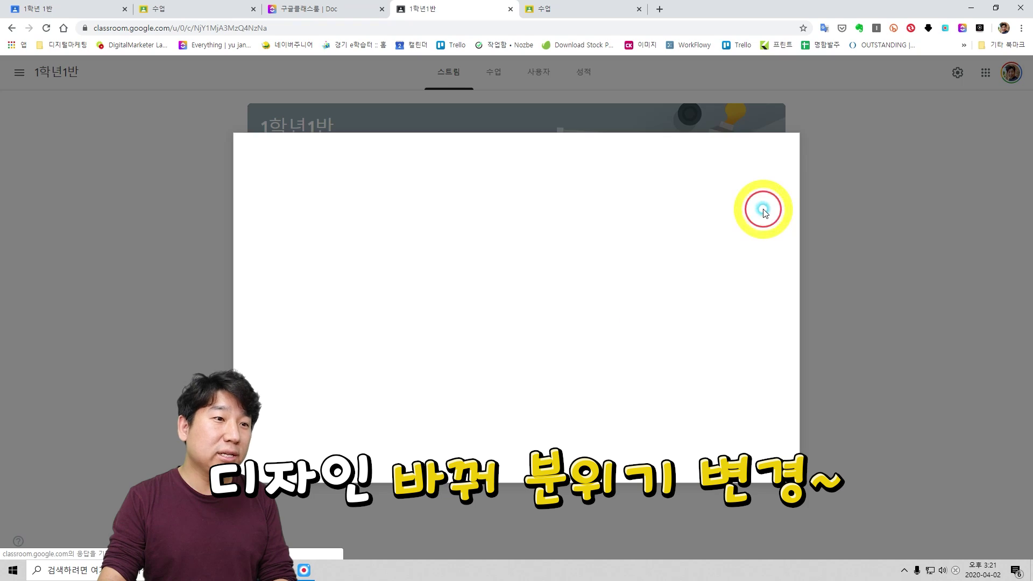
Set the class header theme to the light-blue school supplies image from the general gallery
click(406, 358)
click(473, 355)
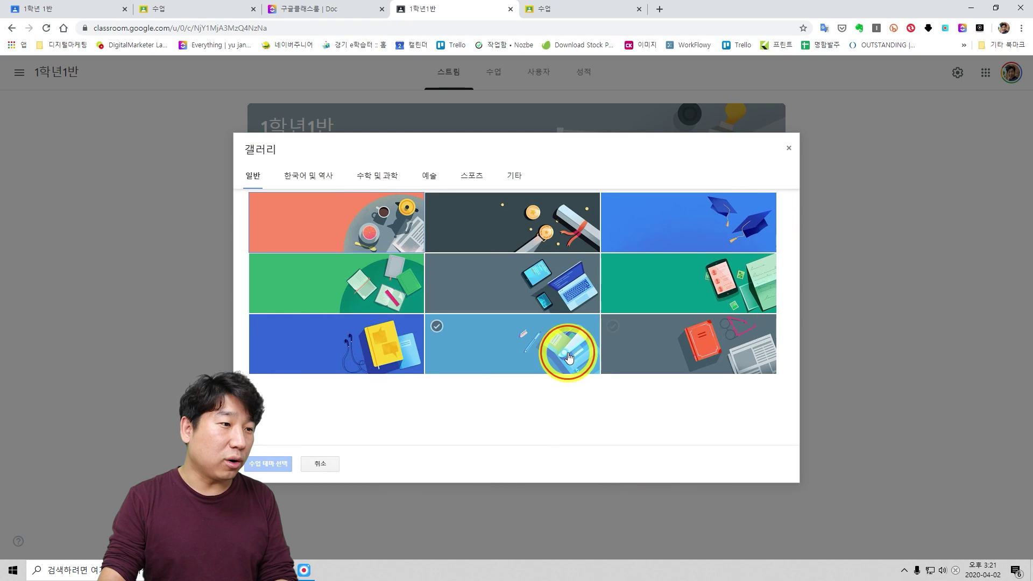
click(280, 465)
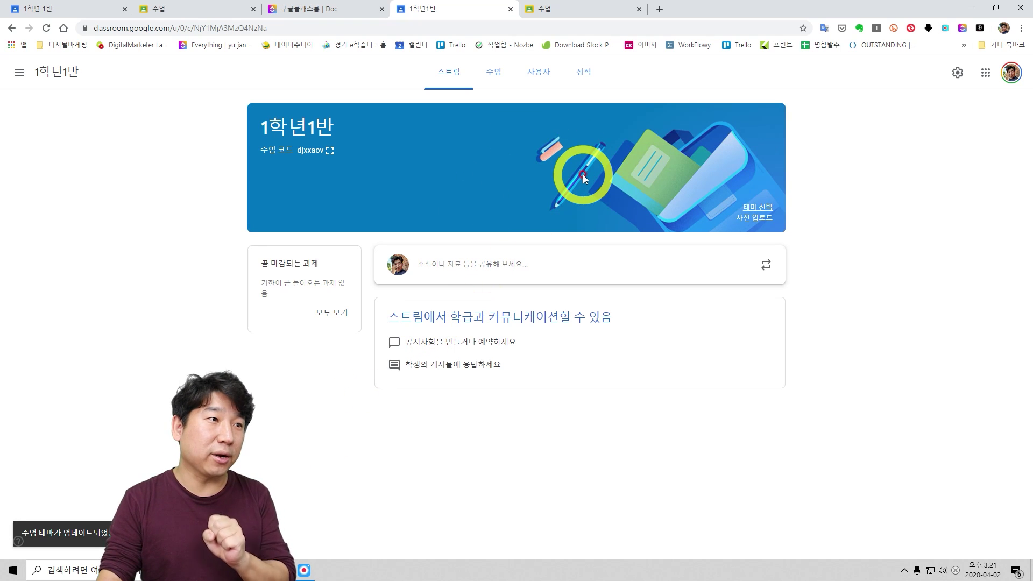
Look at the class's people page and its teacher invitation form, closing the form without inviting anyone
click(541, 71)
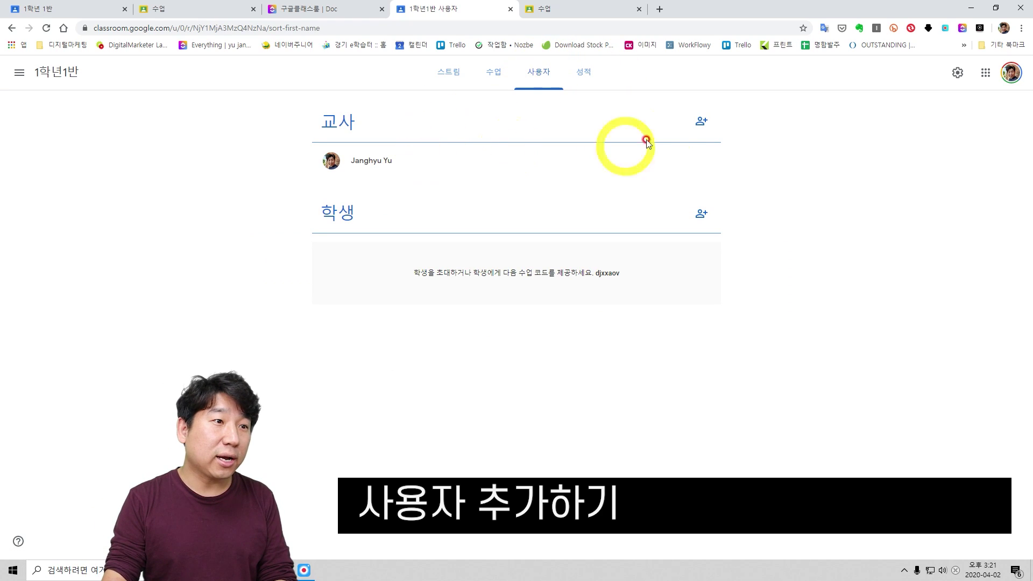
click(702, 125)
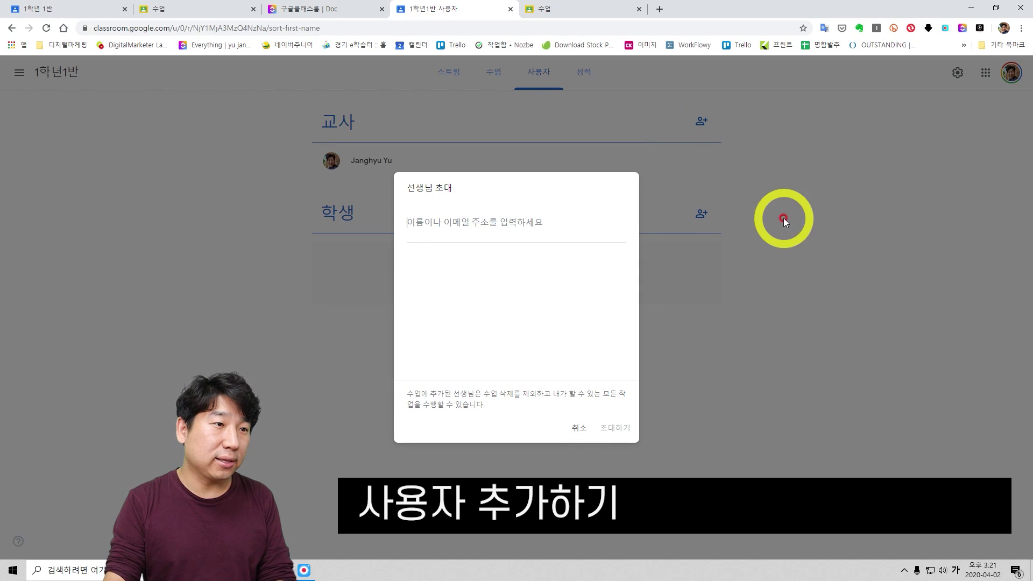
click(705, 226)
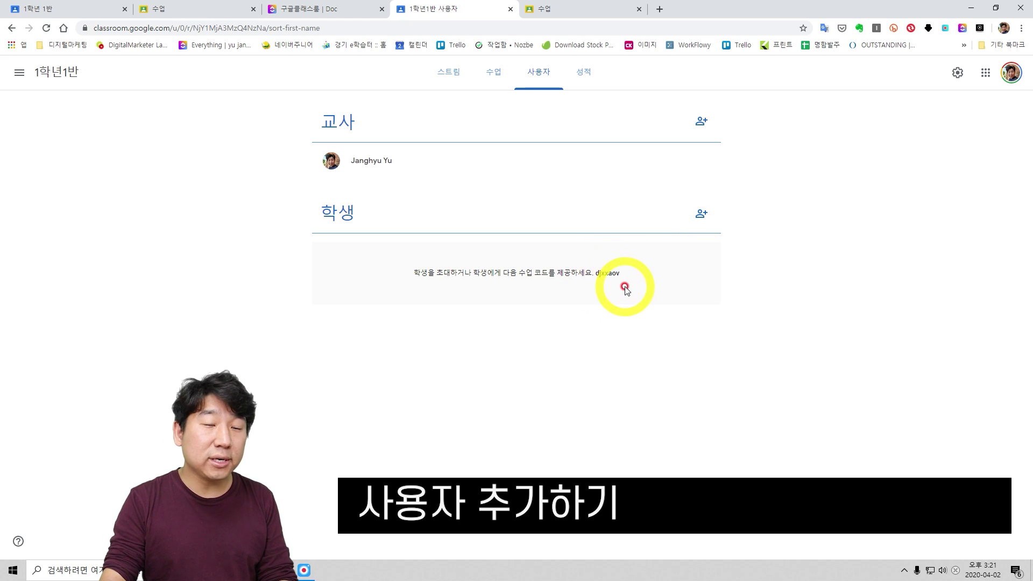
Display the class code enlarged from the 1학년1반 stream page and copy it
click(446, 76)
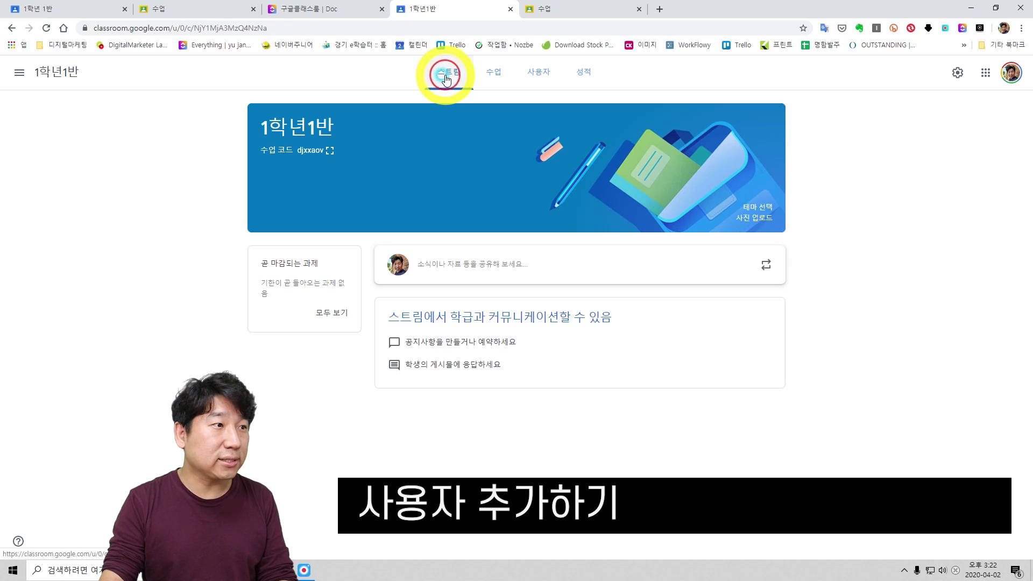
click(328, 152)
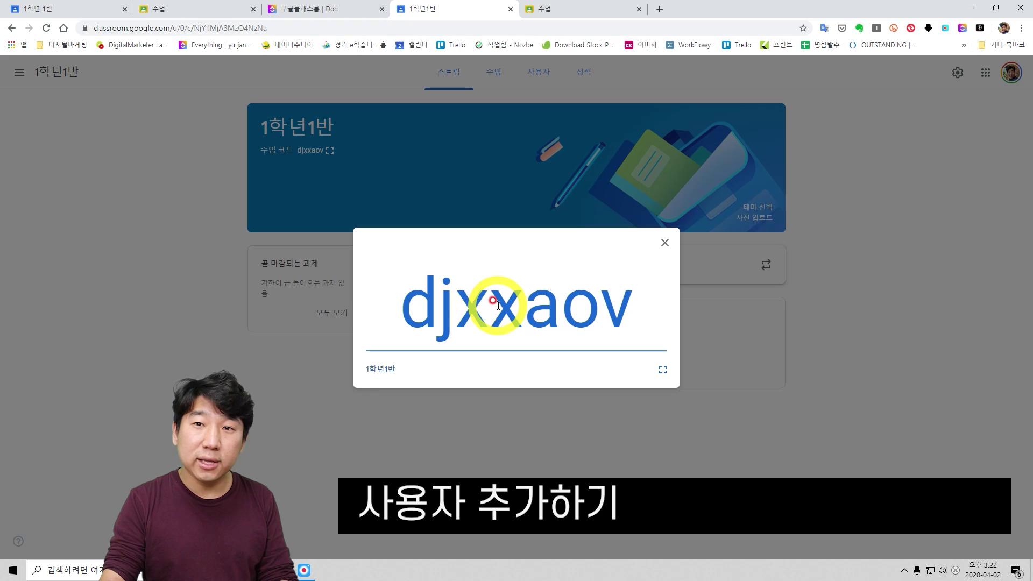
drag(414, 308, 665, 302)
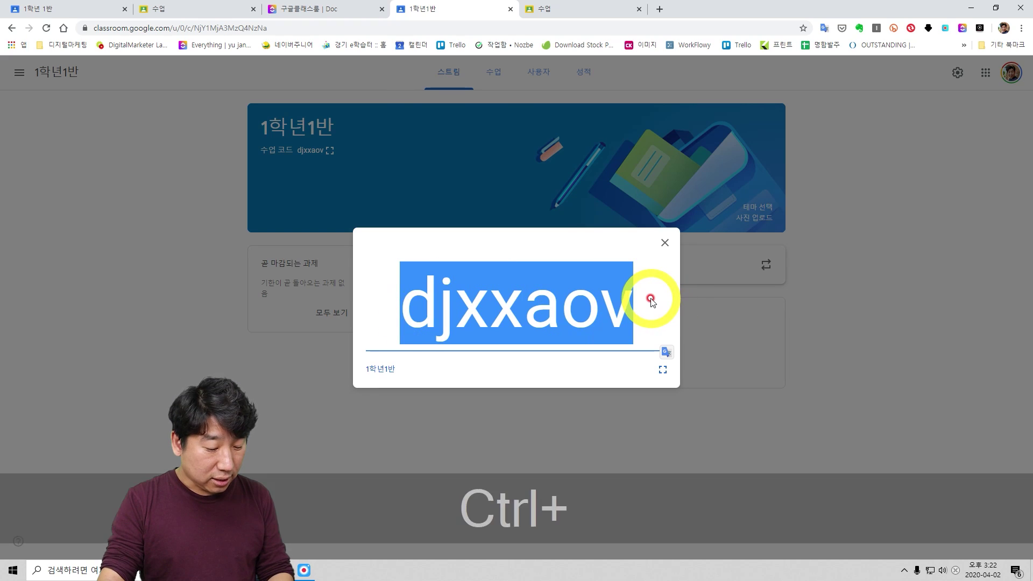
key(ctrl+c)
Switch to the student account's Classroom page and join the class with the copied class code
click(552, 9)
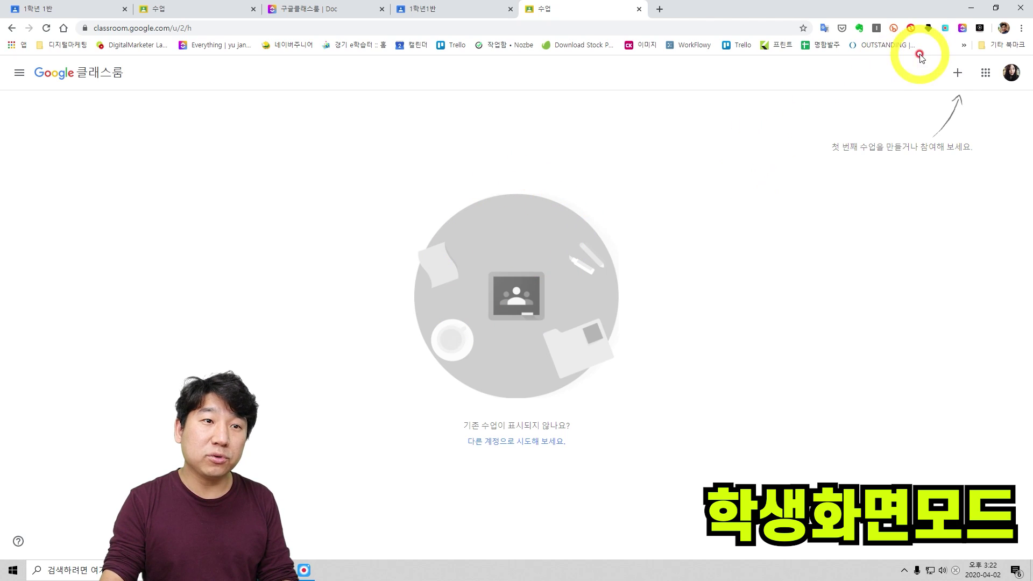
click(956, 75)
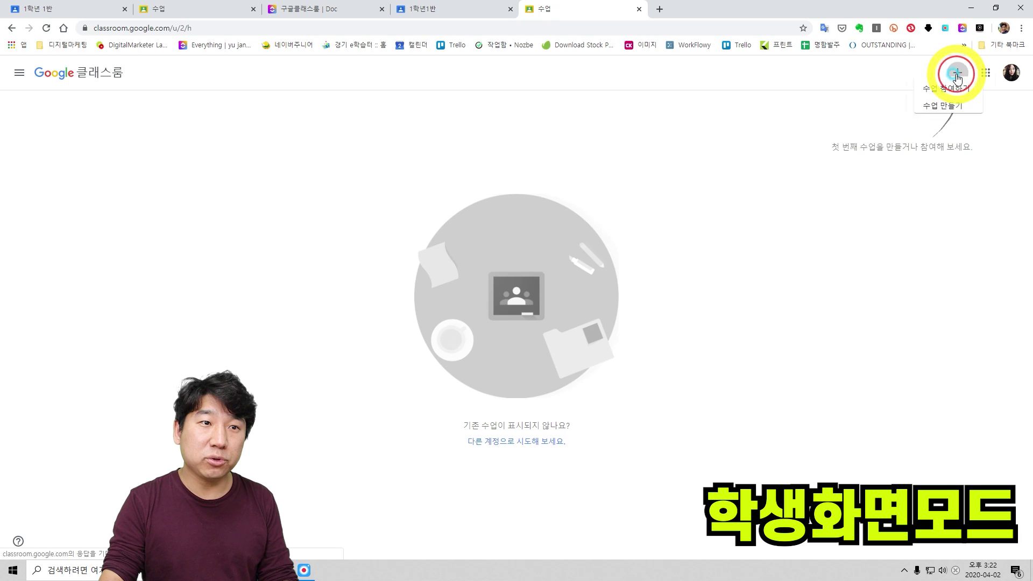
click(935, 95)
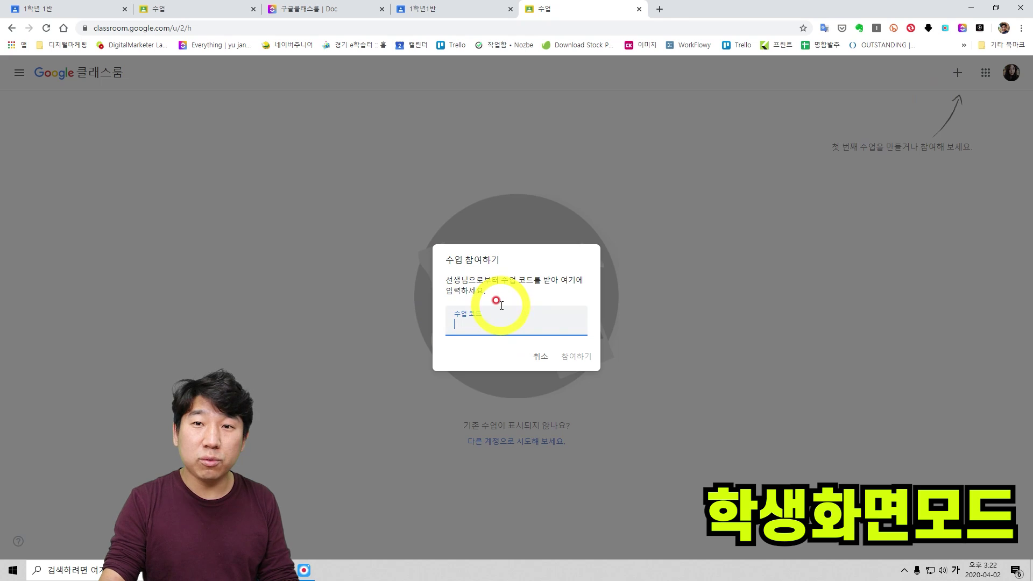
key(ctrl+v)
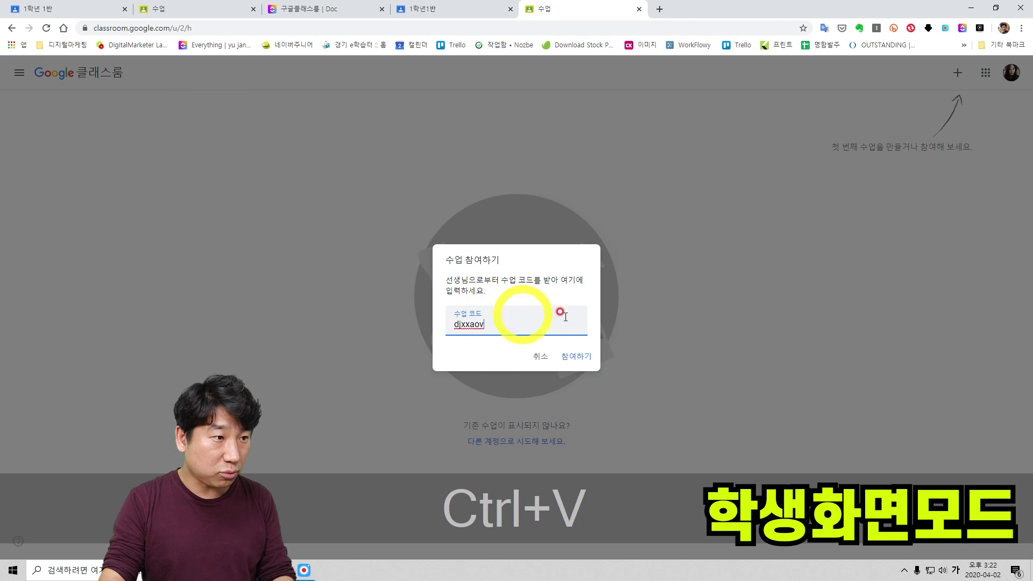
click(585, 354)
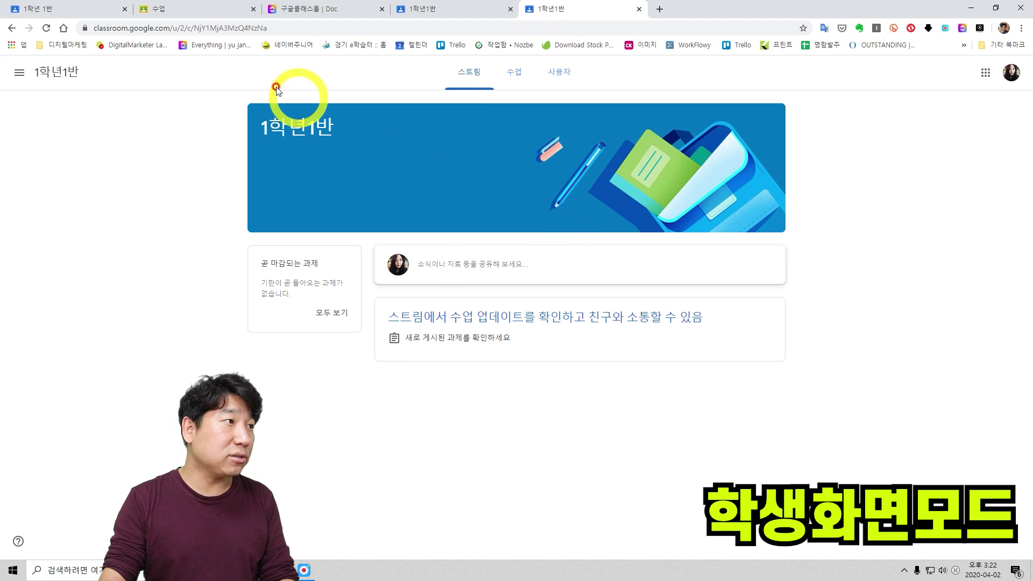
Return to the teacher's 1학년1반 class and add a classwork topic named "4월2일 수업"
click(208, 7)
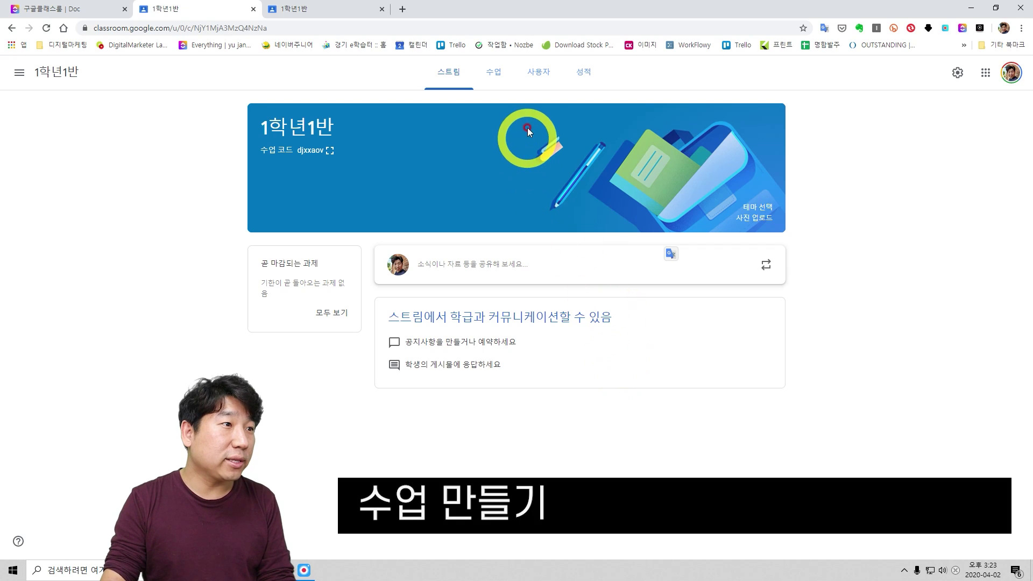
click(498, 74)
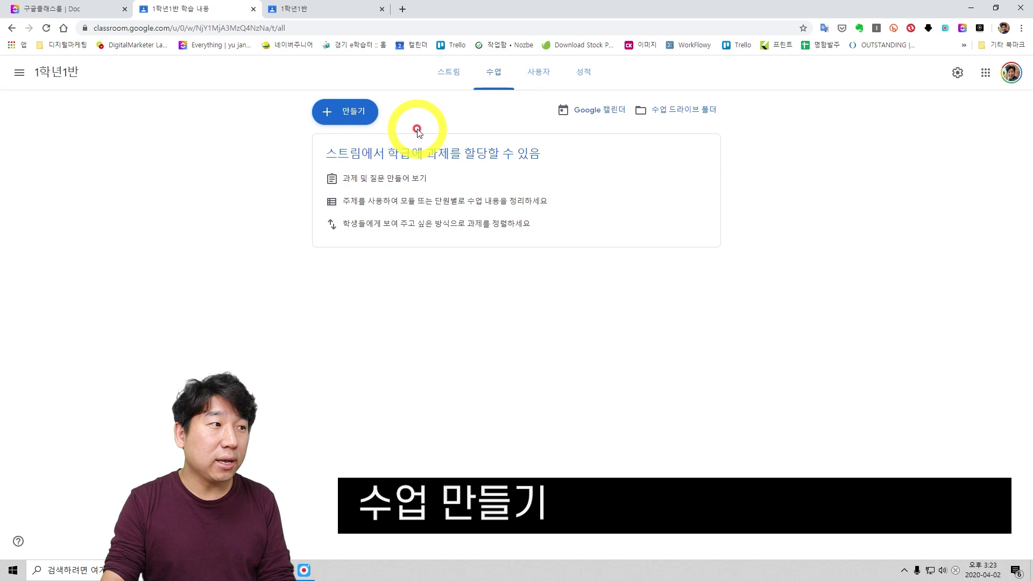
click(343, 113)
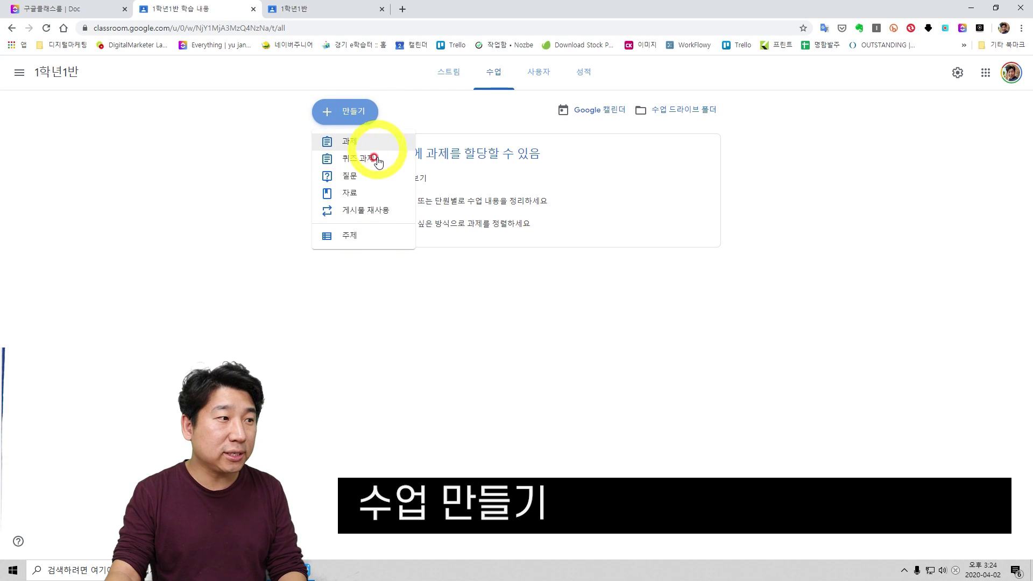
click(372, 240)
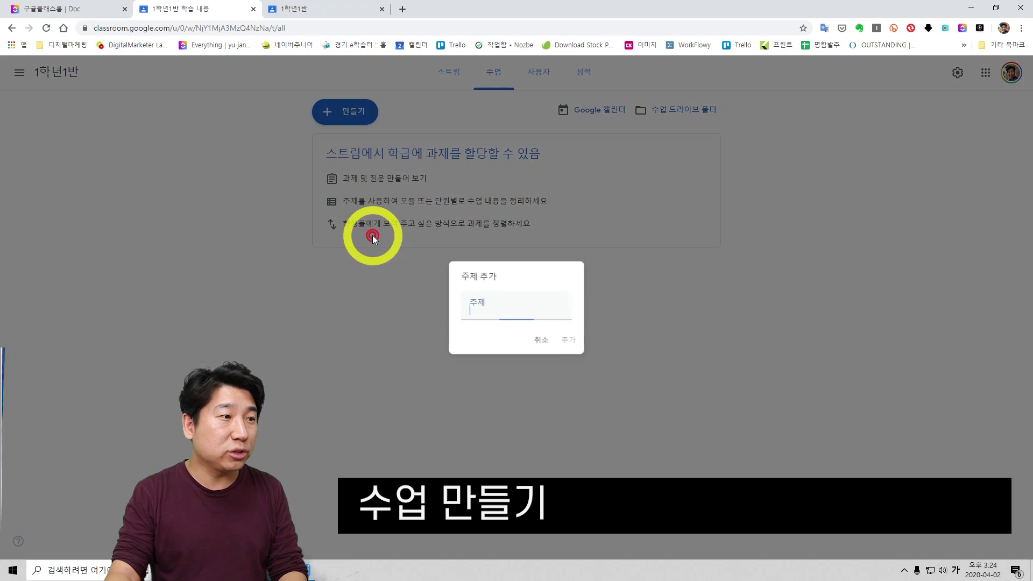
click(491, 311)
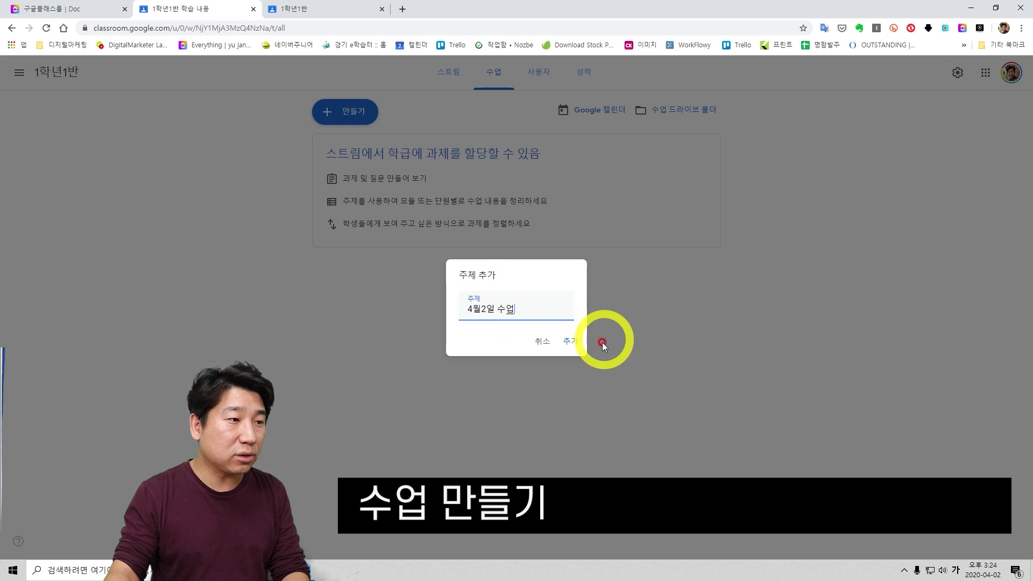
click(573, 342)
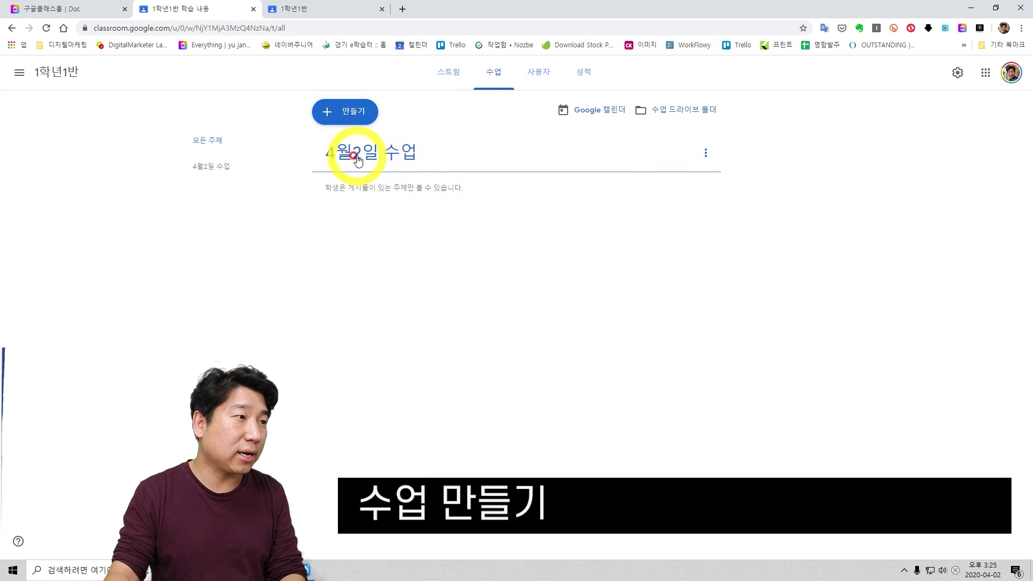
Create an assignment titled "1교시 :수업명" and move it under the "4월2일 수업" topic
click(343, 112)
click(347, 140)
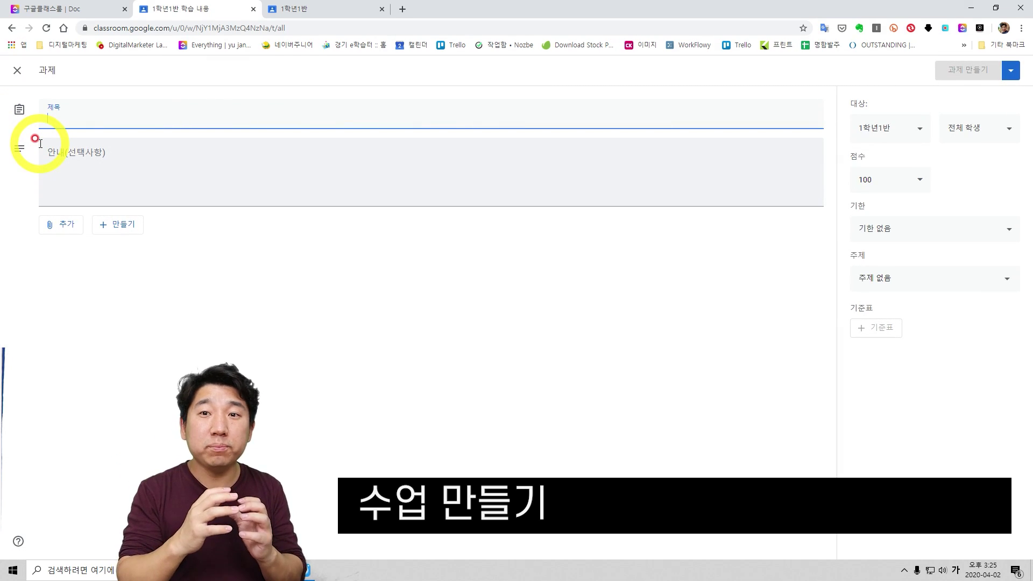
click(58, 117)
text(1교시 수업명)
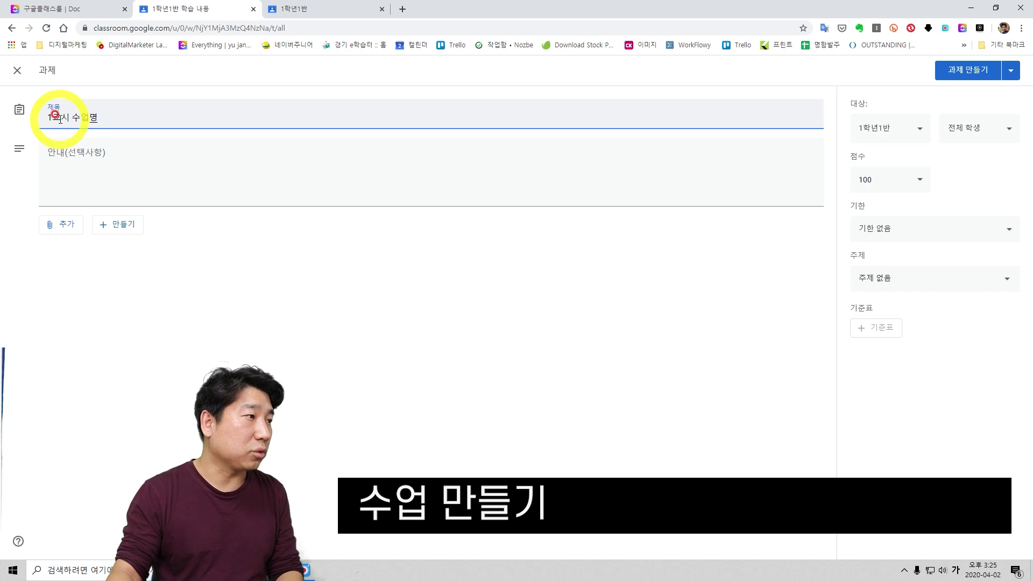
drag(98, 118, 5, 119)
click(70, 119)
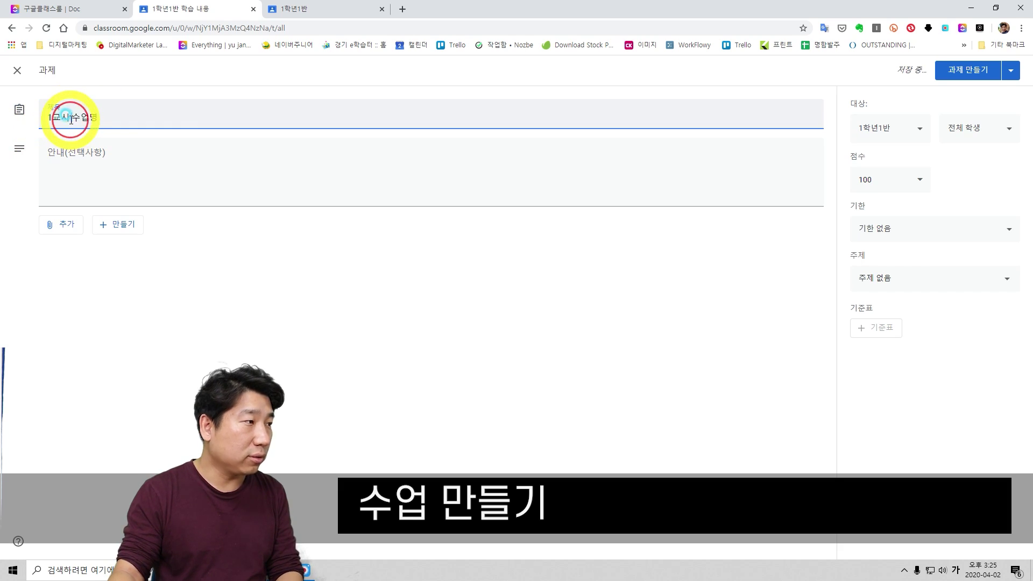
click(111, 132)
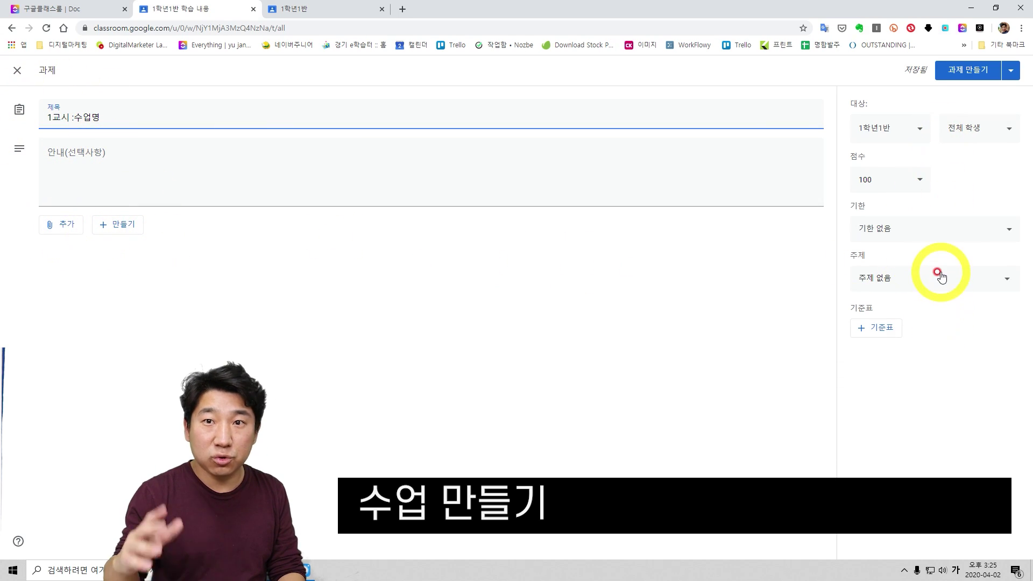
click(978, 76)
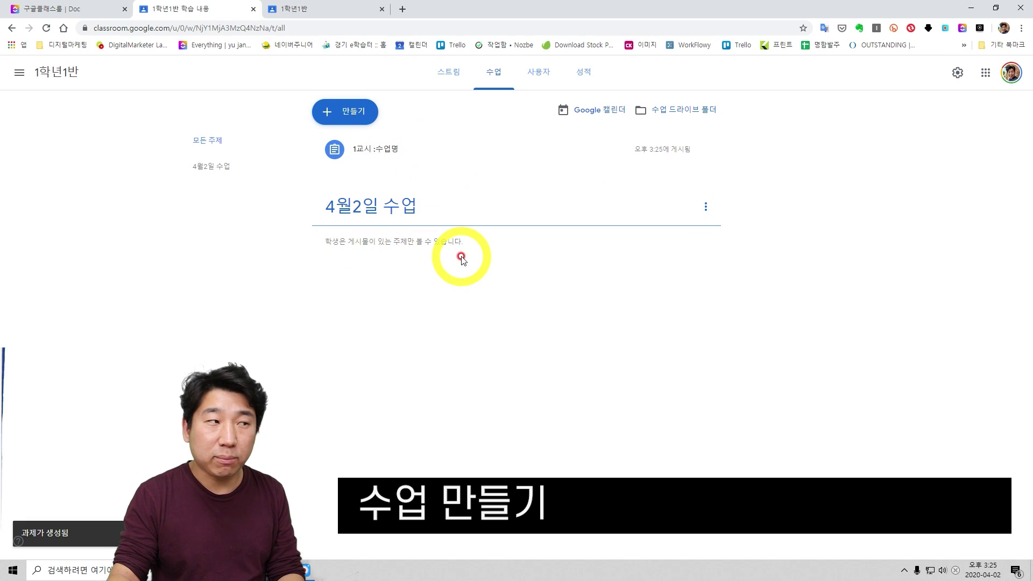
drag(337, 152, 401, 238)
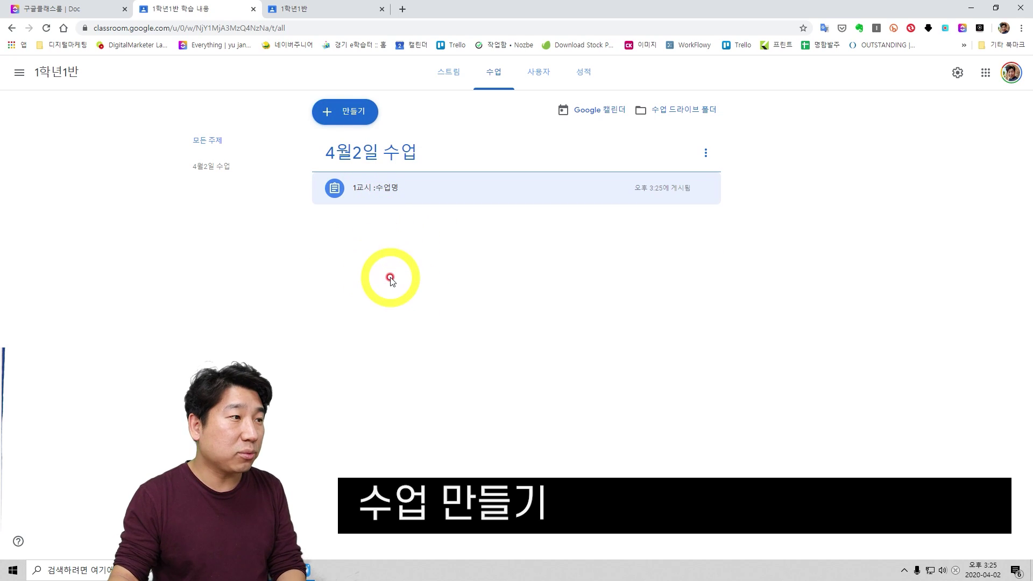
Create an assignment titled "2교시 수업명" in the "4월2일 수업" topic and move the 1교시 assignment above it
click(347, 114)
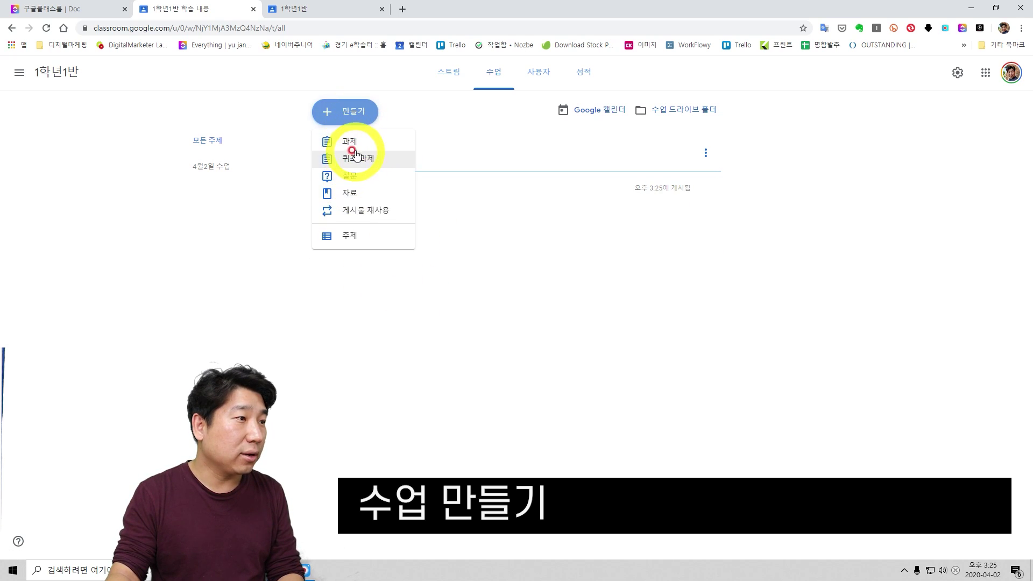
click(350, 142)
text(1교시 수업명)
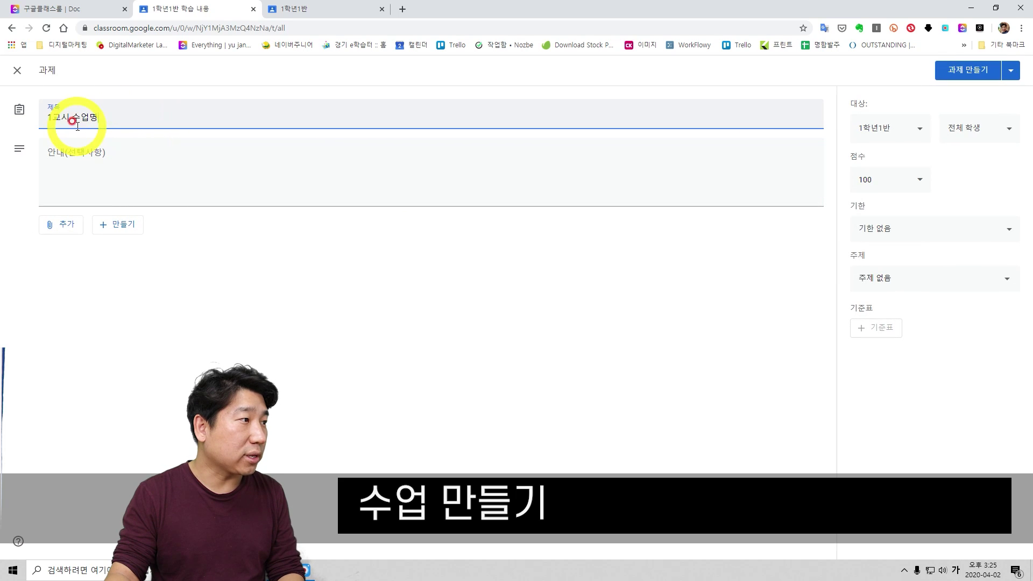
drag(52, 117, 37, 121)
text(2)
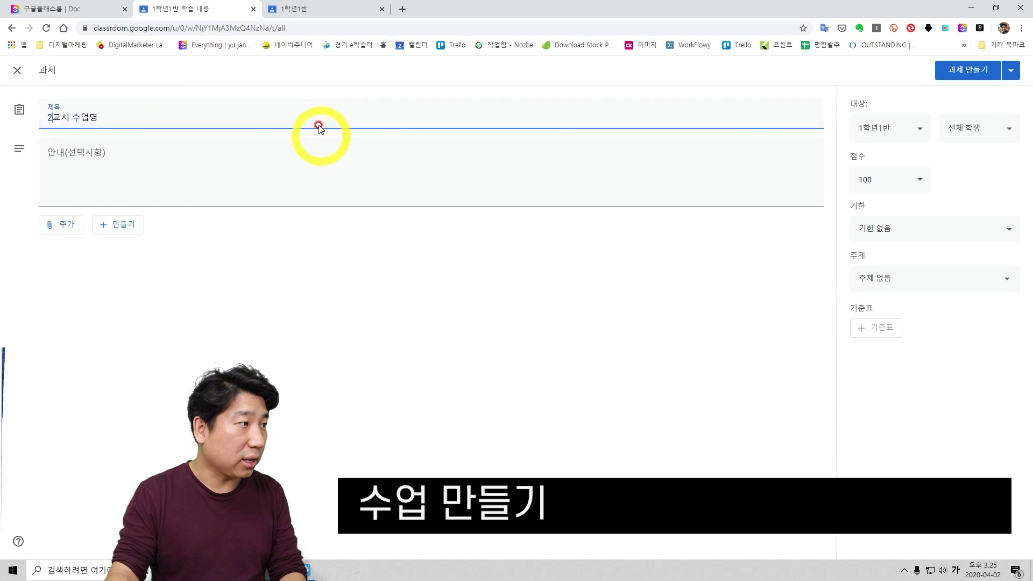
click(948, 278)
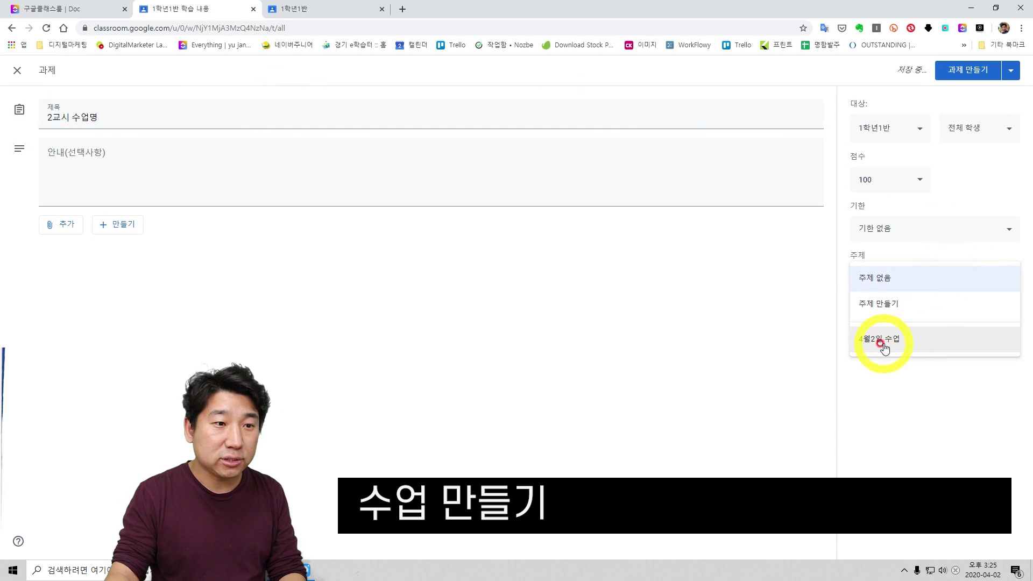
click(909, 341)
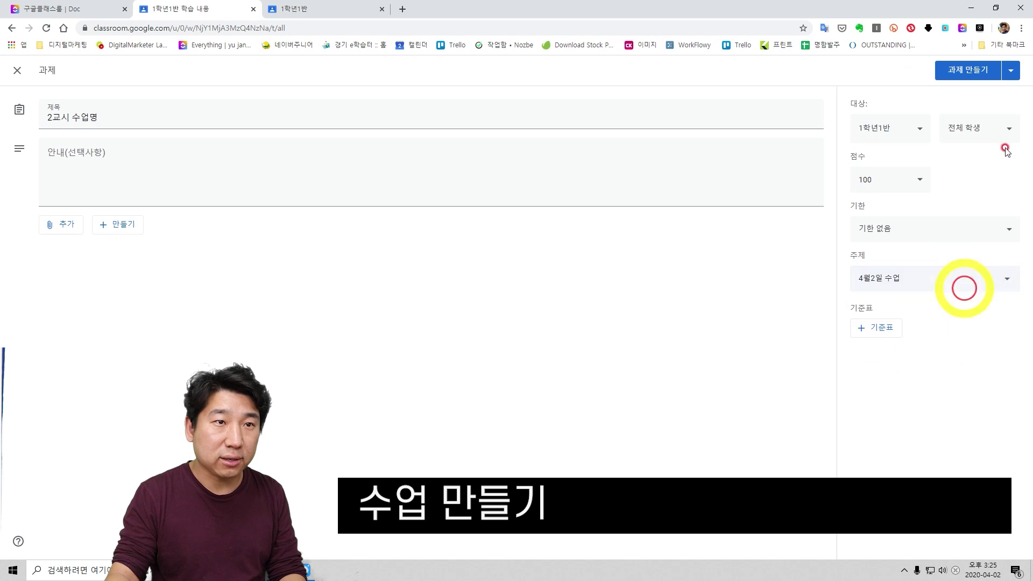
click(975, 77)
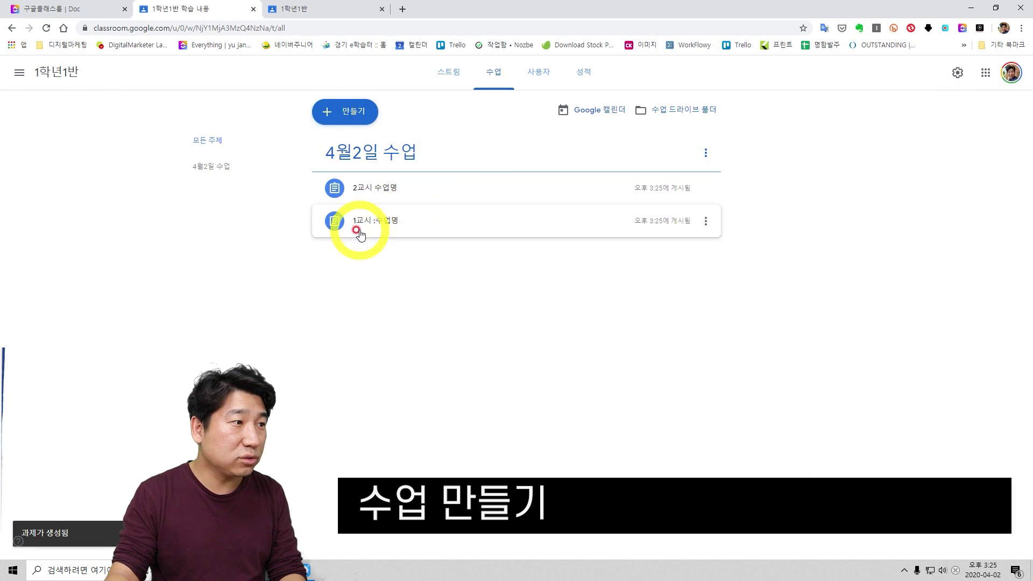
drag(334, 224, 340, 188)
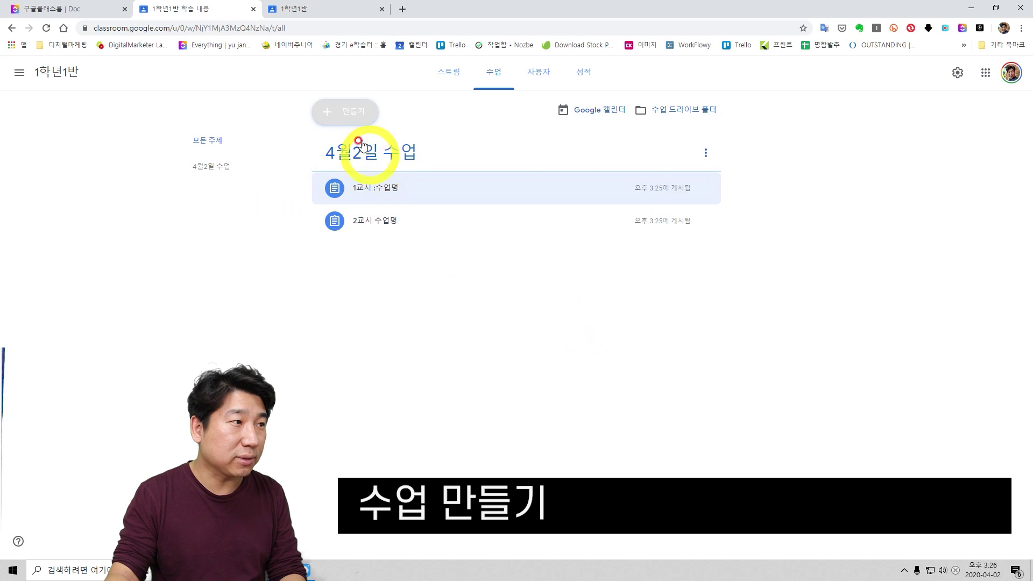
Create an assignment titled "3교시 수업명" in the "4월2일 수업" topic
click(347, 111)
click(346, 147)
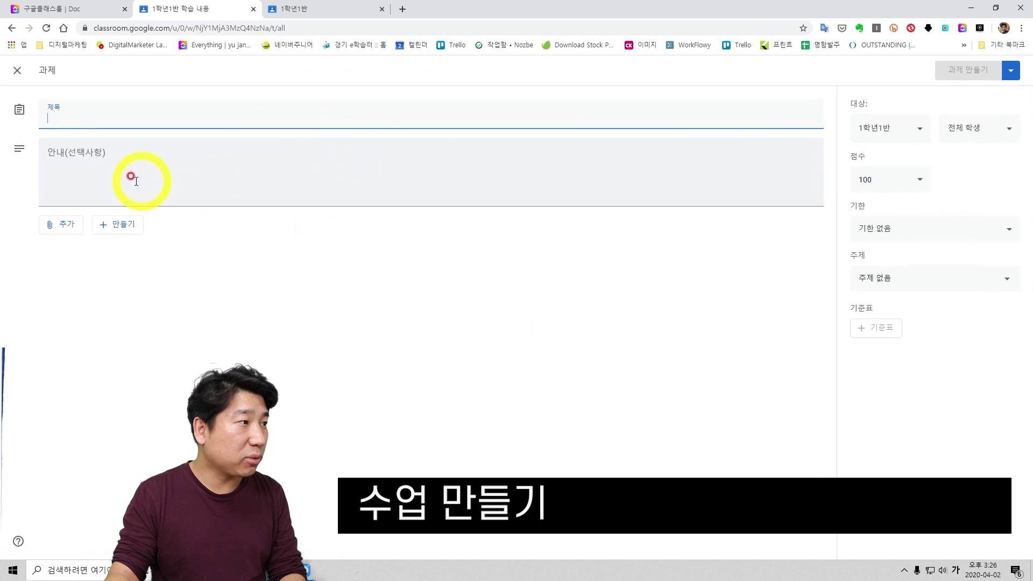
click(50, 121)
text(1교시 수업명)
click(50, 120)
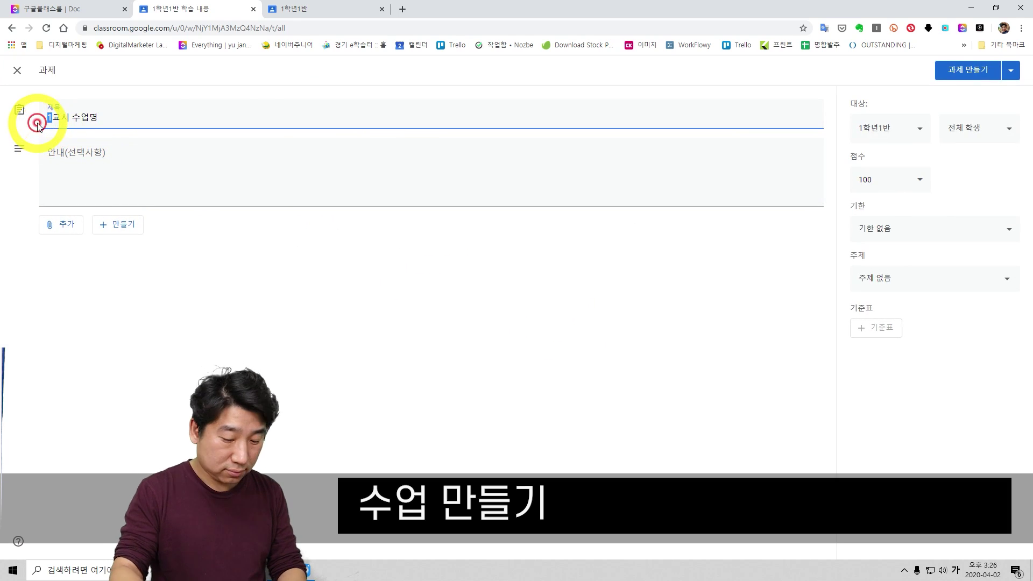
key(BackSpace)
text(3)
click(955, 276)
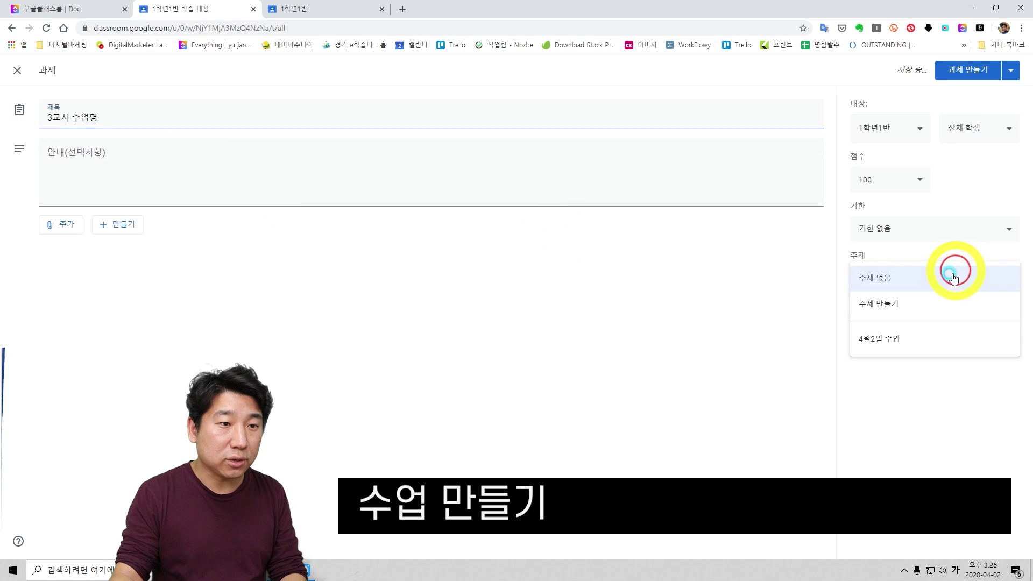
click(930, 334)
click(990, 76)
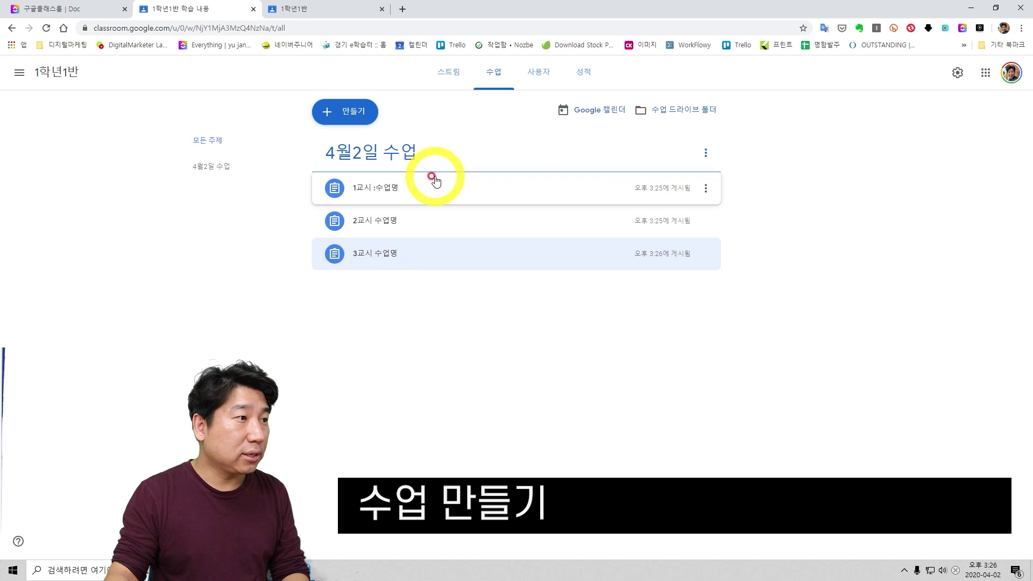
Start a new assignment titled "4교시 사회_디지털관련 수업" with the instructions "디지털수업입니다."
click(352, 116)
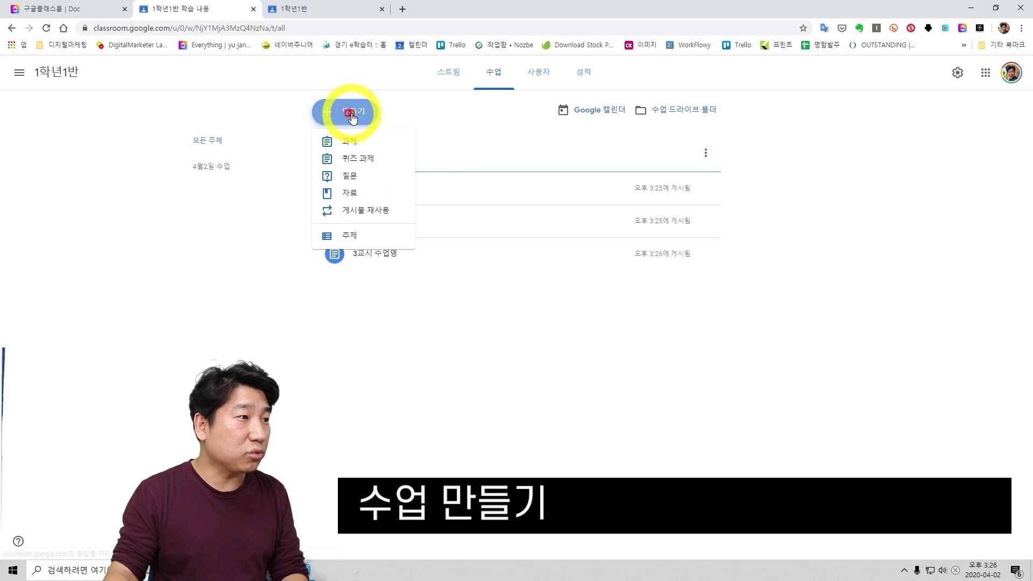
click(351, 142)
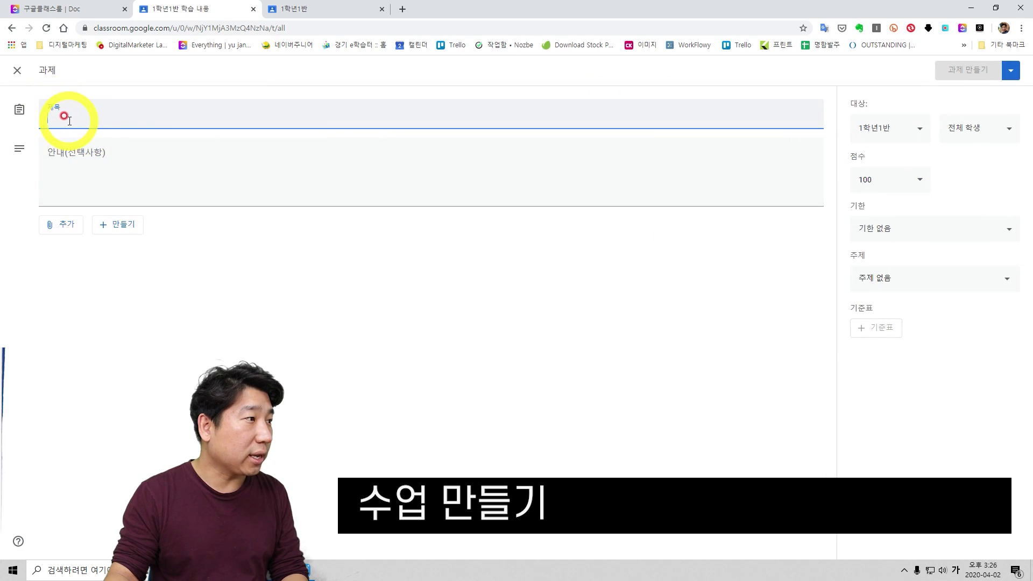
text(1교시 수업명)
key(Delete)
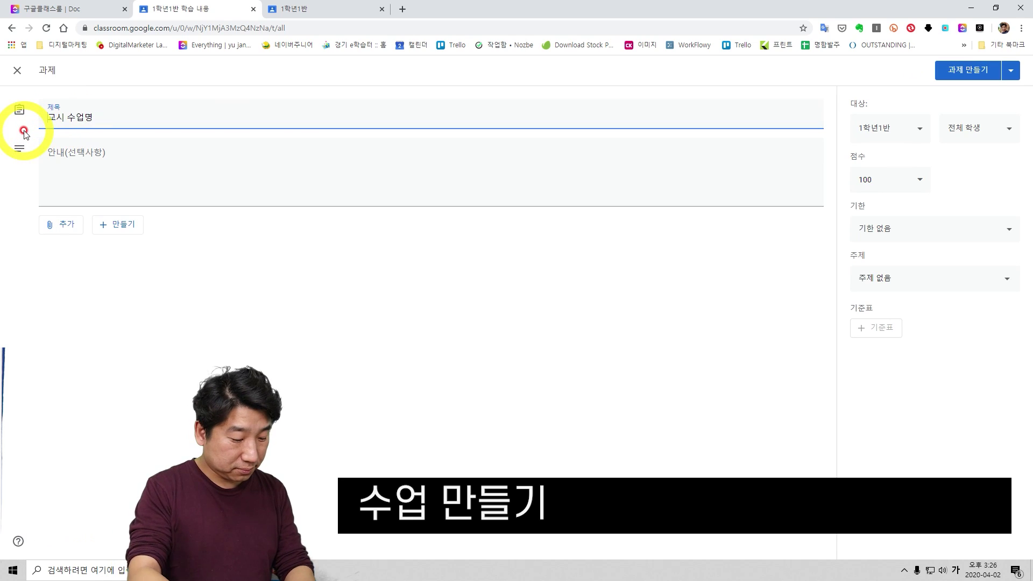
text(4)
click(99, 117)
key(BackSpace)
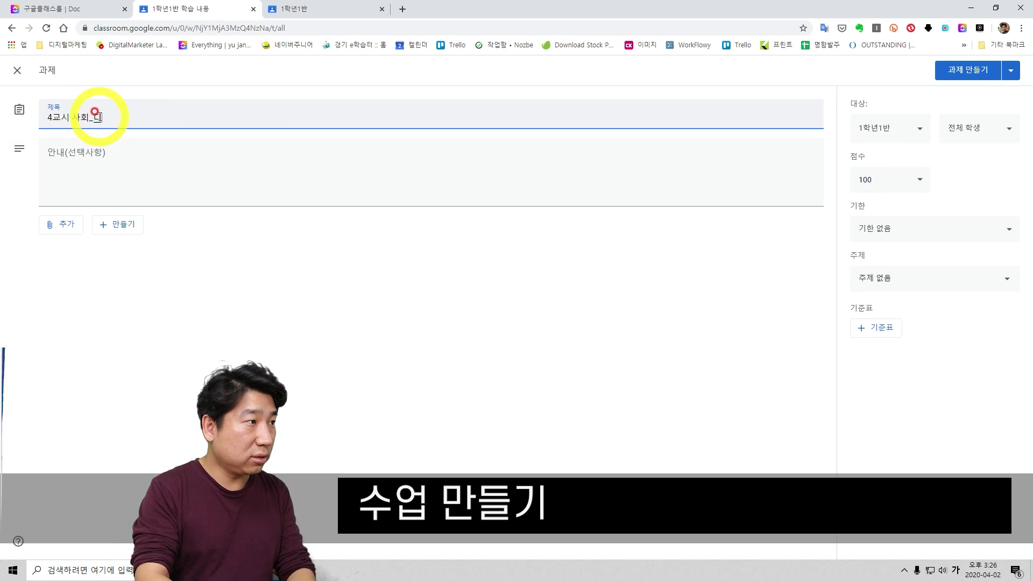
text(수업)
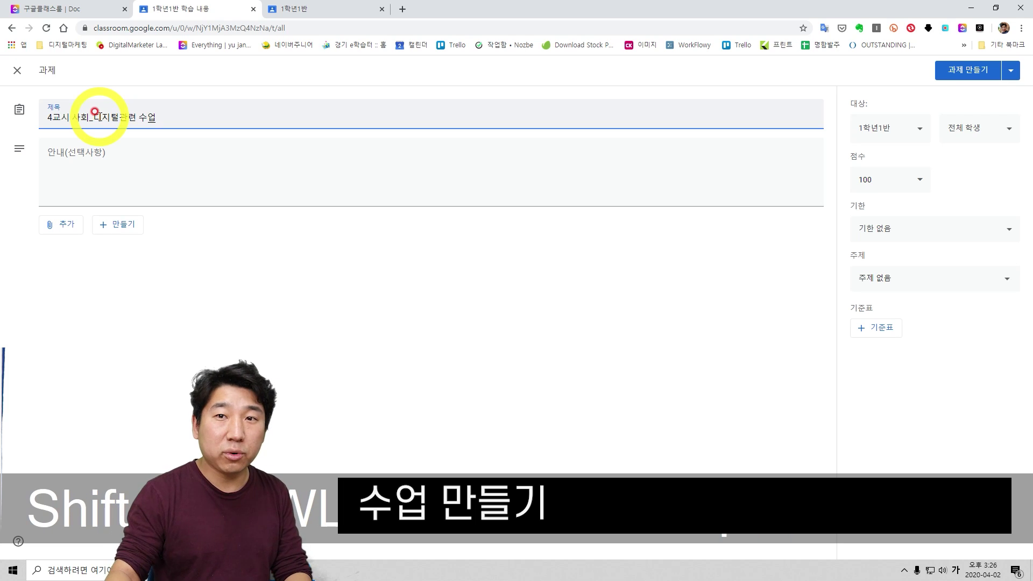
click(95, 160)
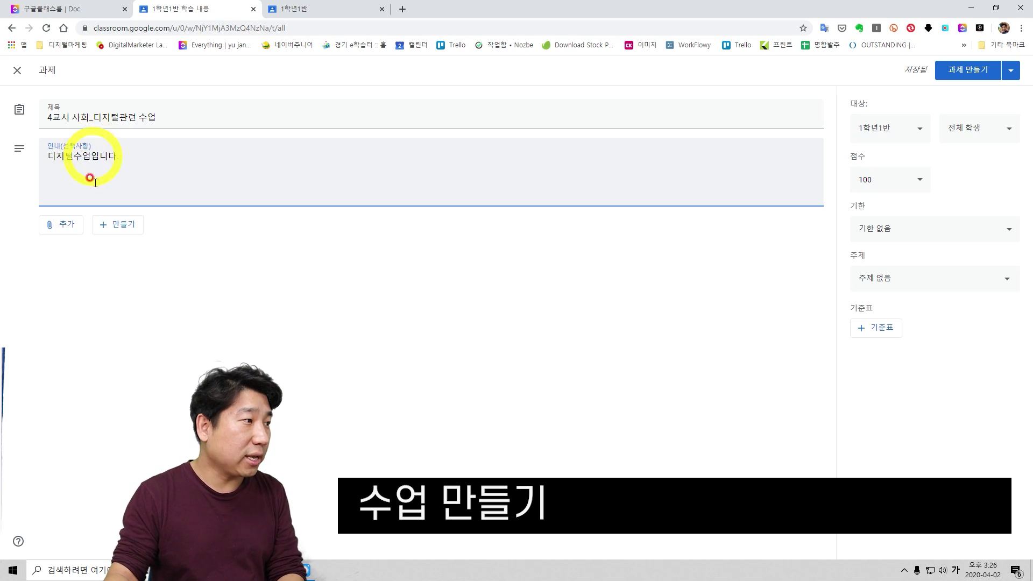
Search YouTube for "디지털" and attach the video "디지털과 아날로그의 개념과 특징" to the assignment
click(61, 223)
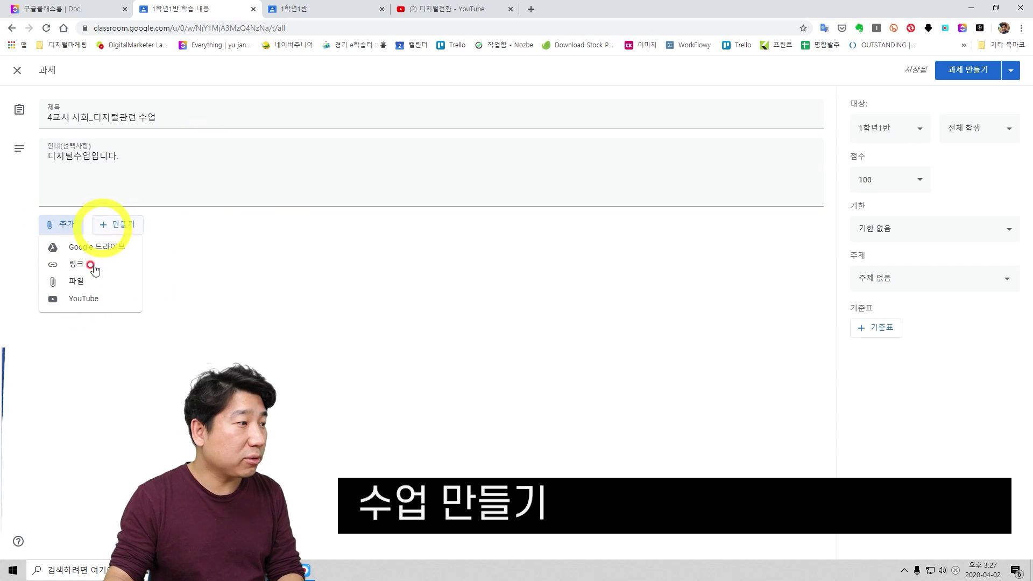
click(86, 298)
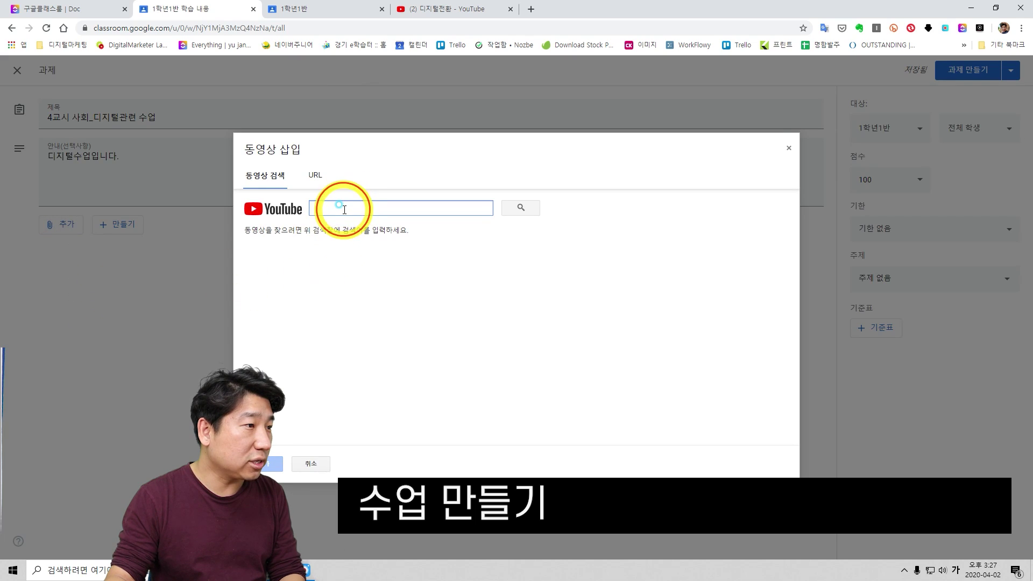
text(디질)
key(BackSpace)
text(털)
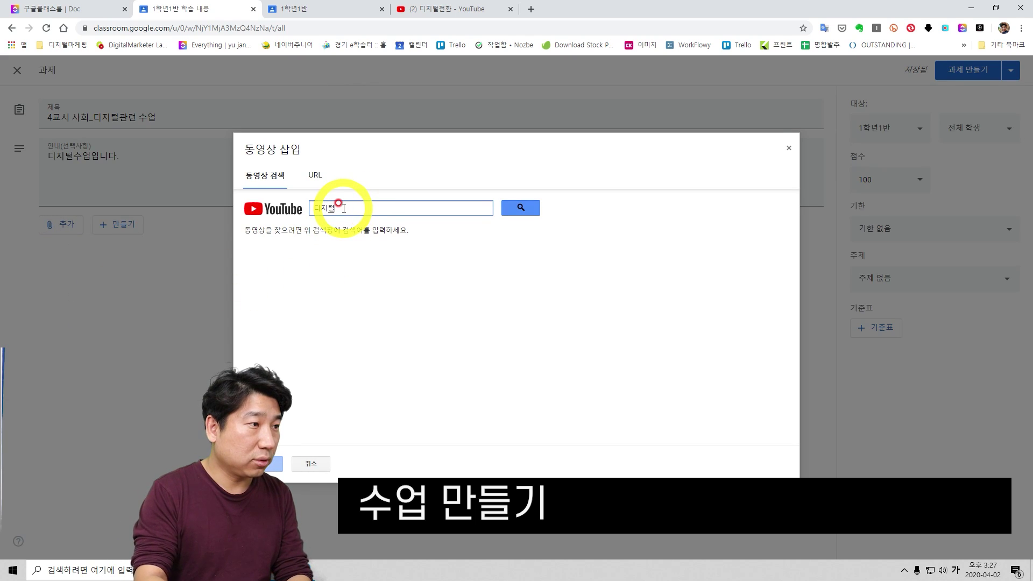
key(Return)
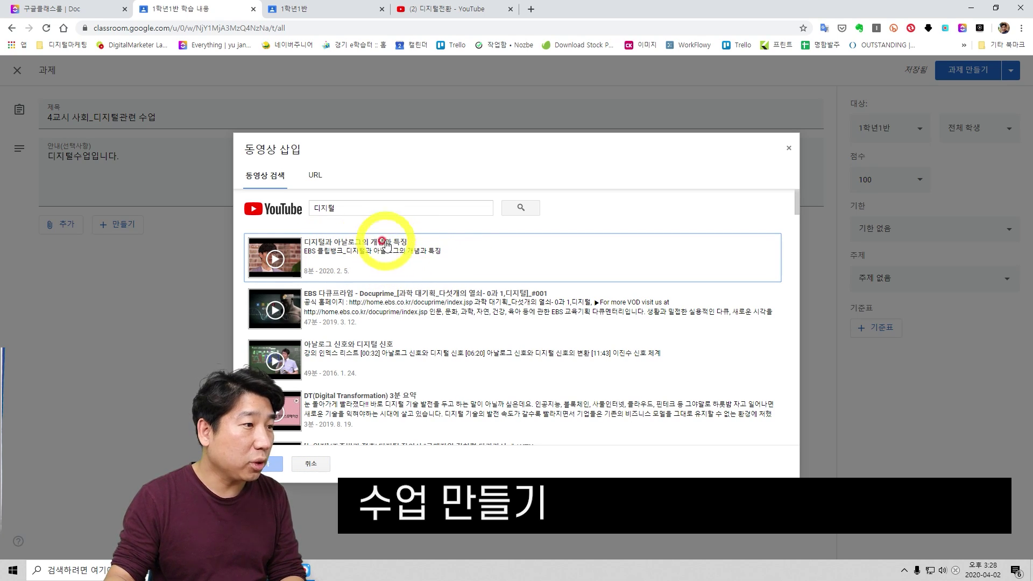
click(320, 180)
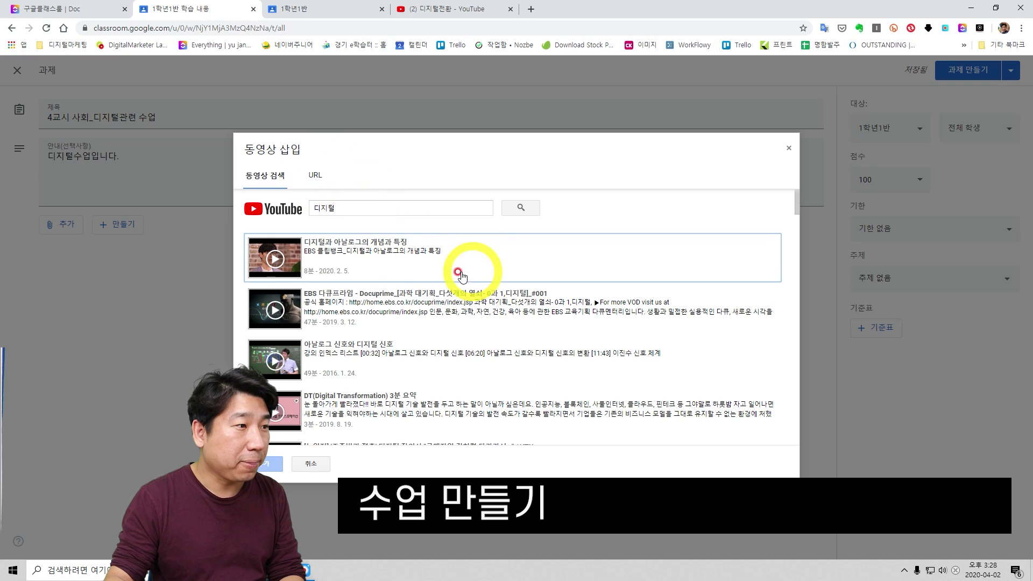
click(393, 239)
click(311, 474)
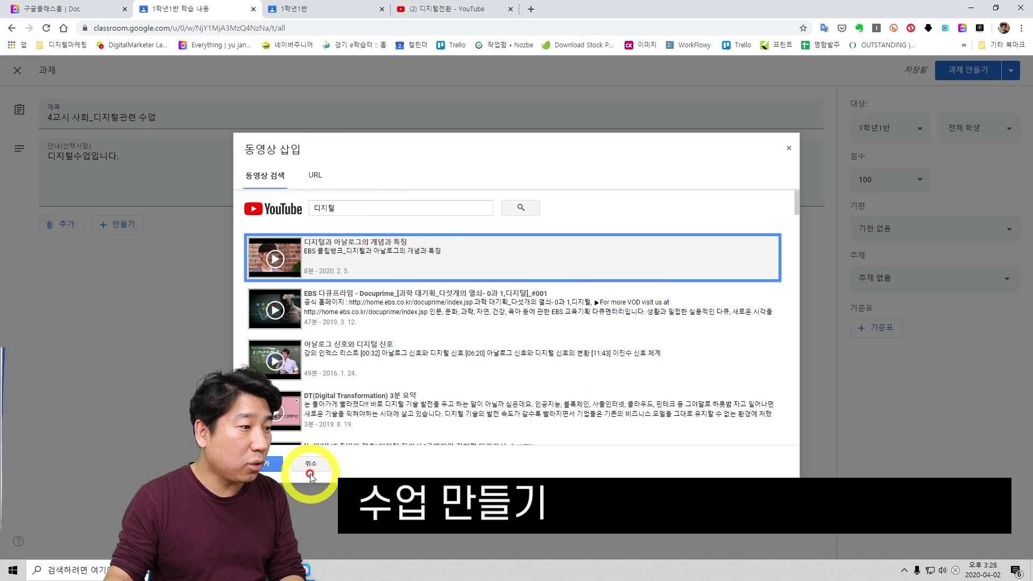
click(269, 463)
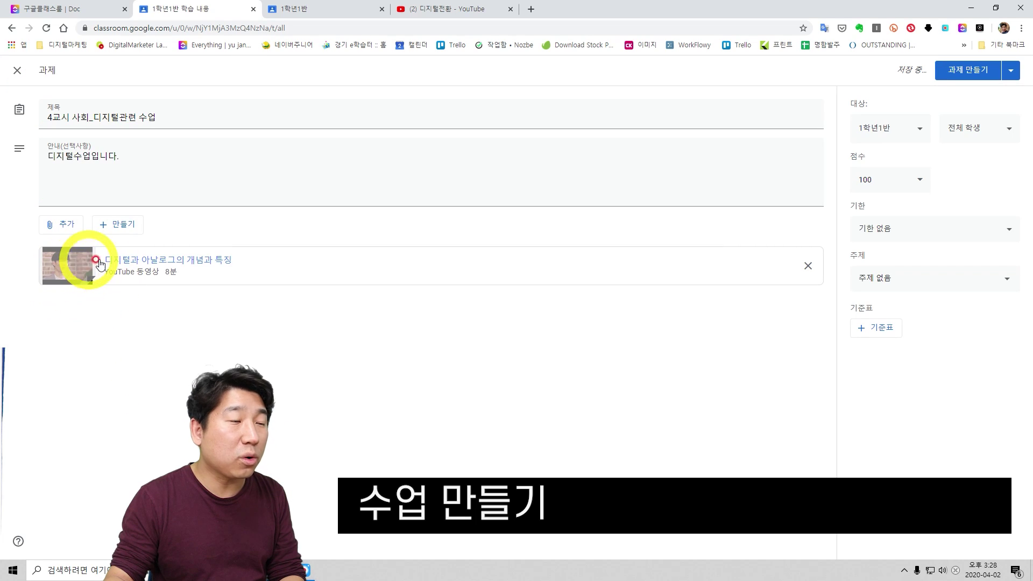
Add the line "참고 동영상을 보고 디지털과 아날로그이 특징을 써보세요" to the assignment instructions, below a blank line
click(164, 148)
key(Return)
key(Return)
text(참고 동용상으)
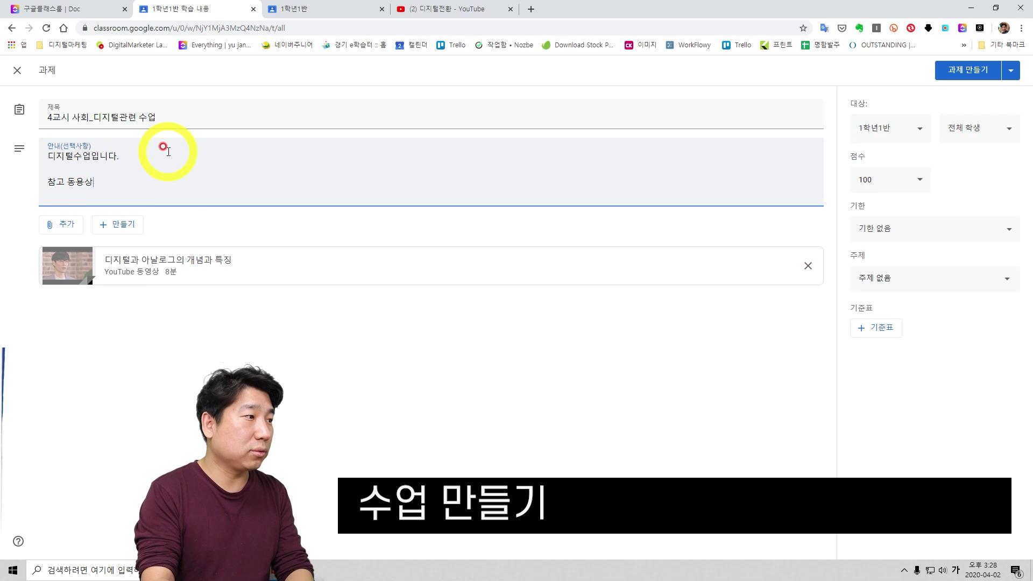
key(BackSpace)
key(BackSpace)
key(BackSpace)
key(BackSpace)
text(영상을 브)
key(BackSpace)
text(보고)
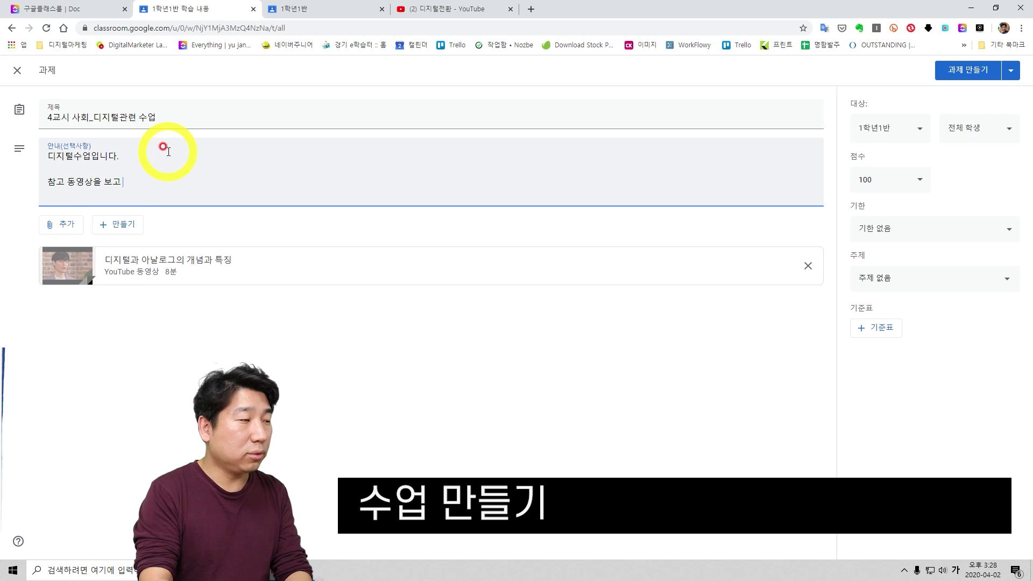
text( 디지털과 아날록)
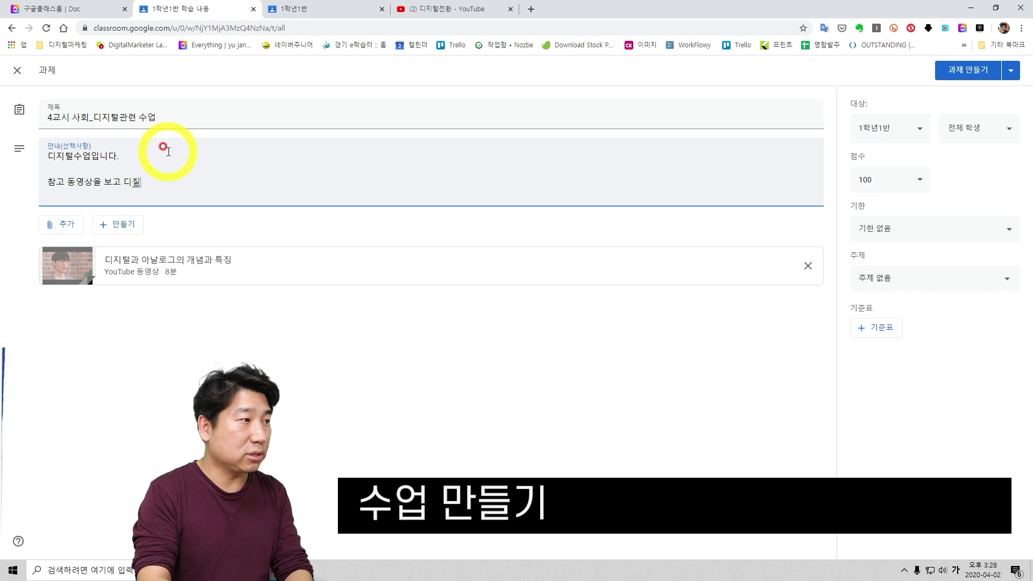
text(그으)
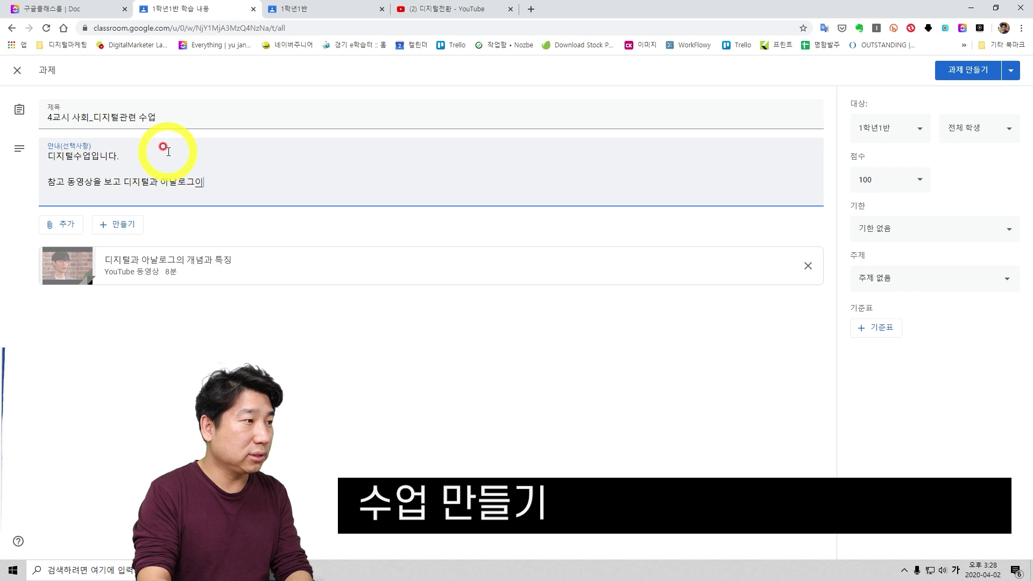
text(ㅣ)
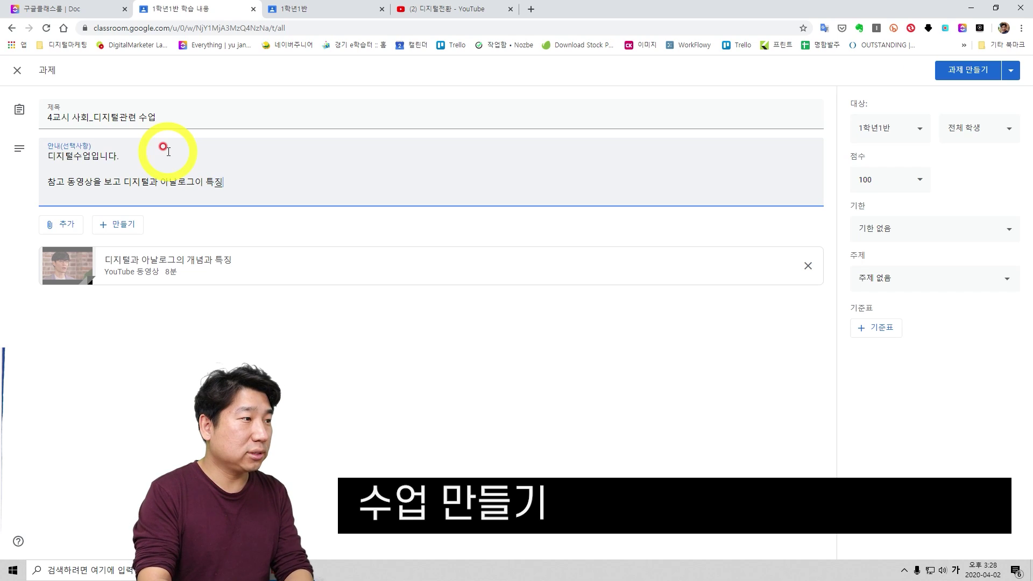
text( 특ㅈㅣㅇ을)
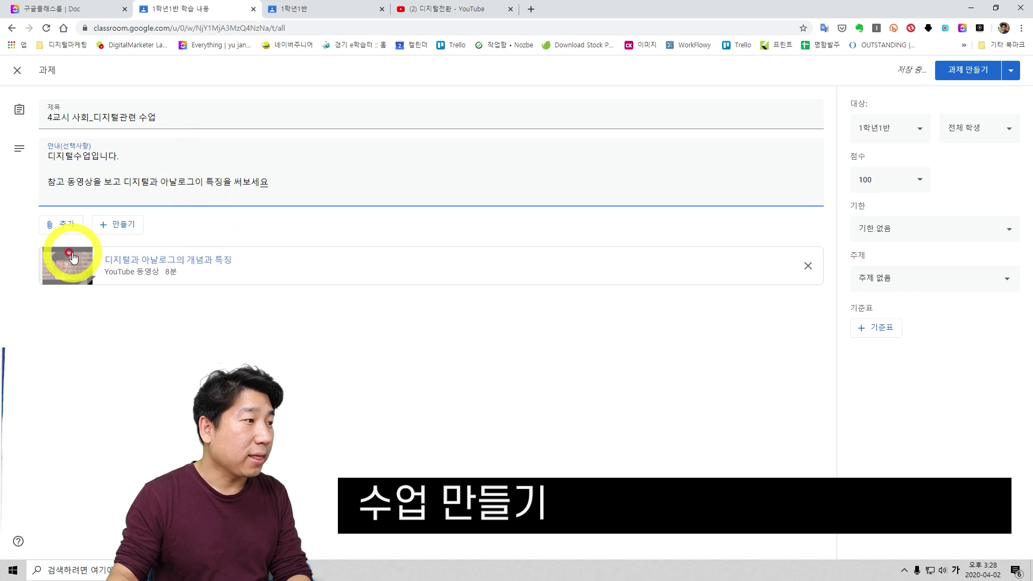
Attach a new Google document headed "디지털과 아날로그의 특징" with a "디지털 특징" / "아날로그 특징" table, and provide each student a copy
click(111, 225)
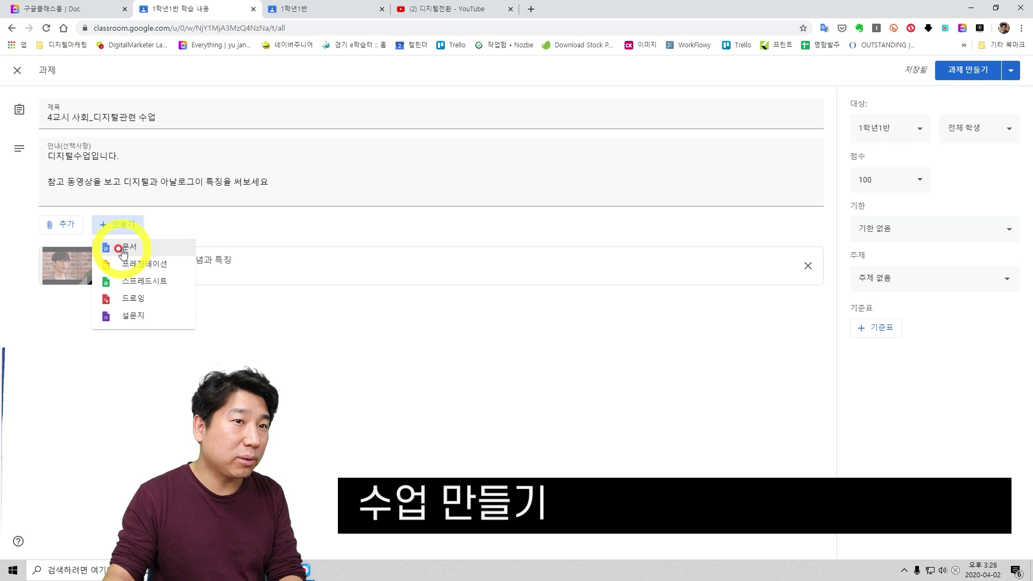
click(123, 251)
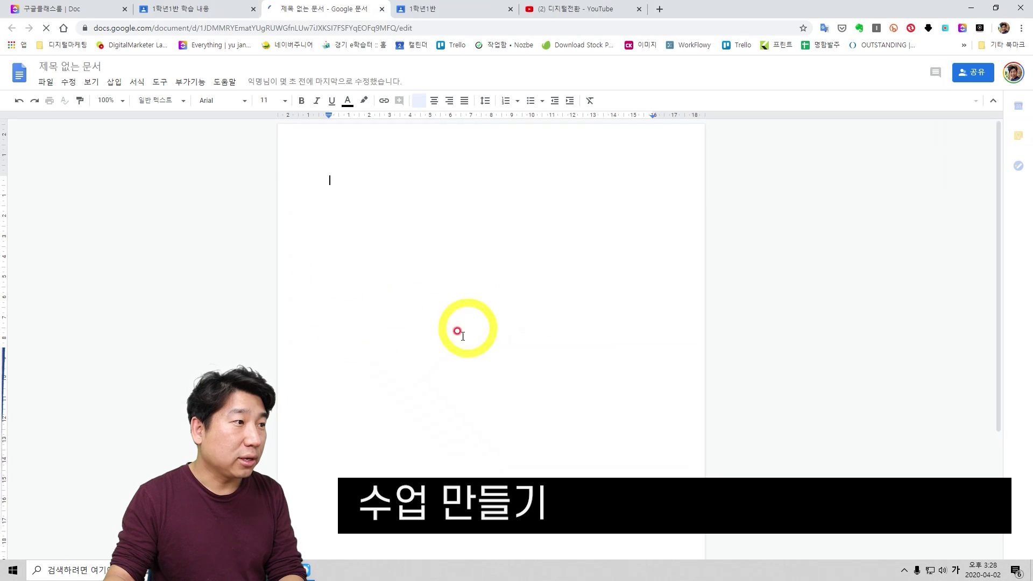
click(390, 187)
text(ㄷ)
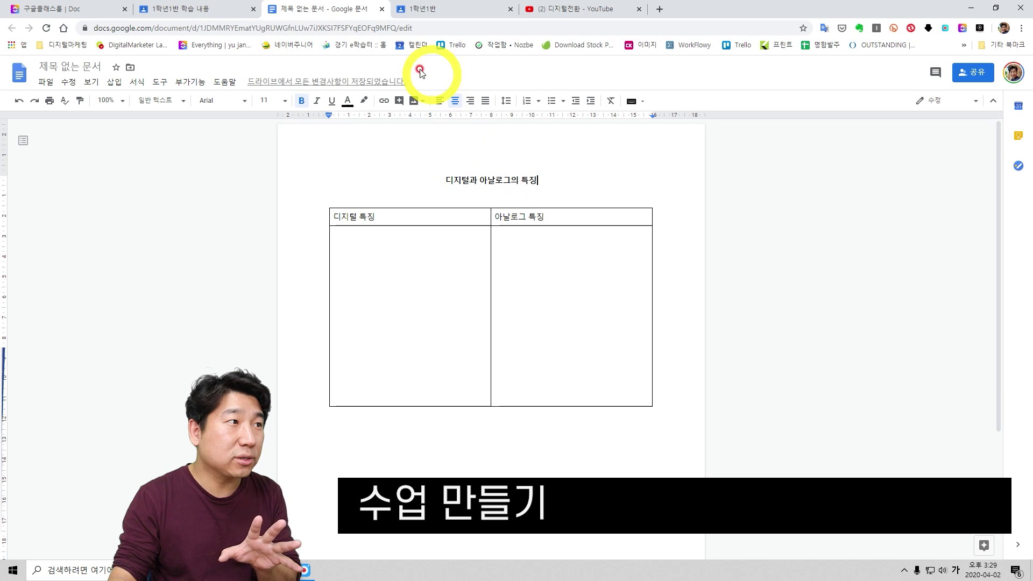
click(382, 10)
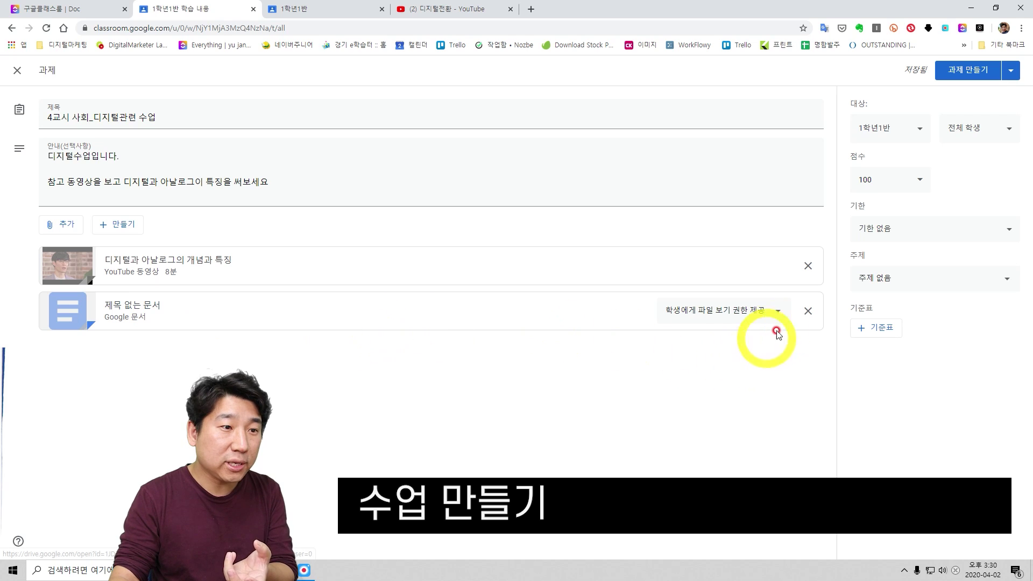
click(778, 314)
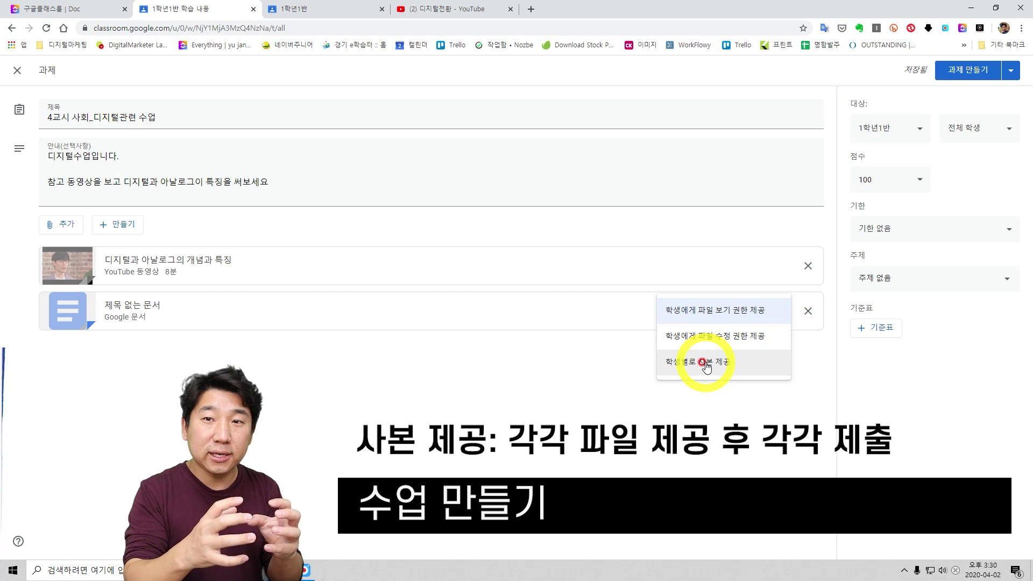
click(743, 364)
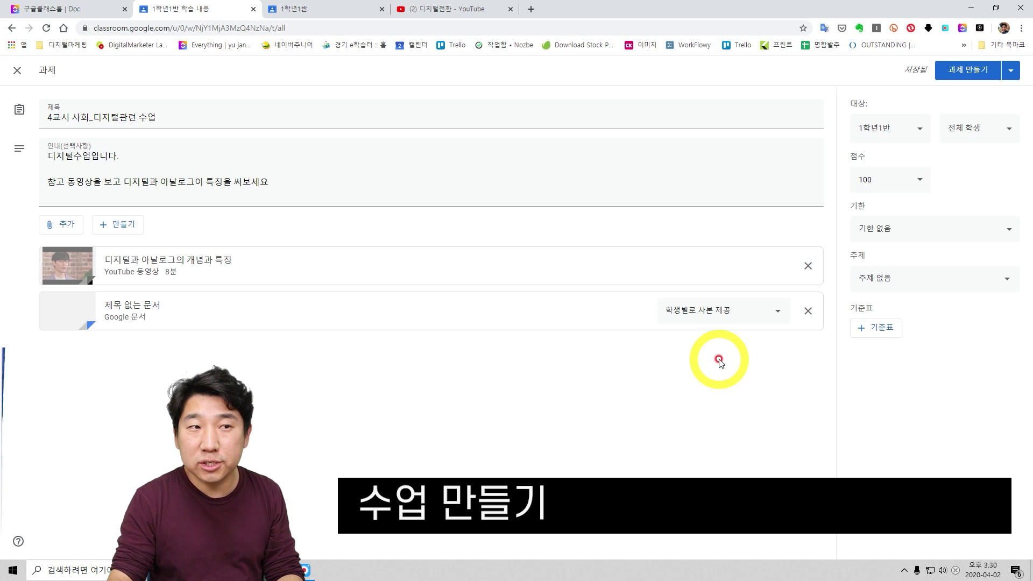
Set the assignment's points to 10 and its due date to 2020. 4. 2. at 오후 11:59
click(883, 180)
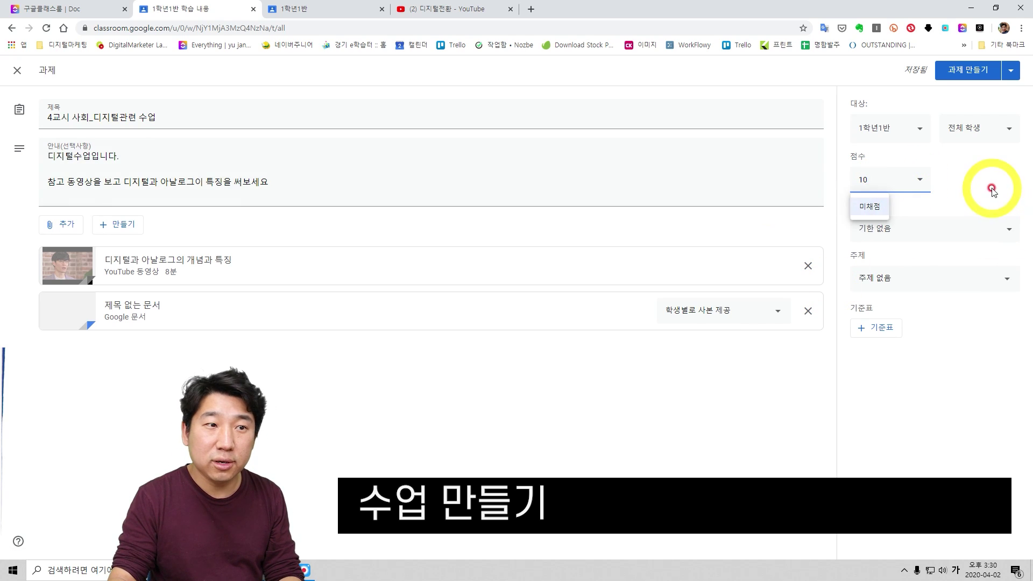
click(978, 226)
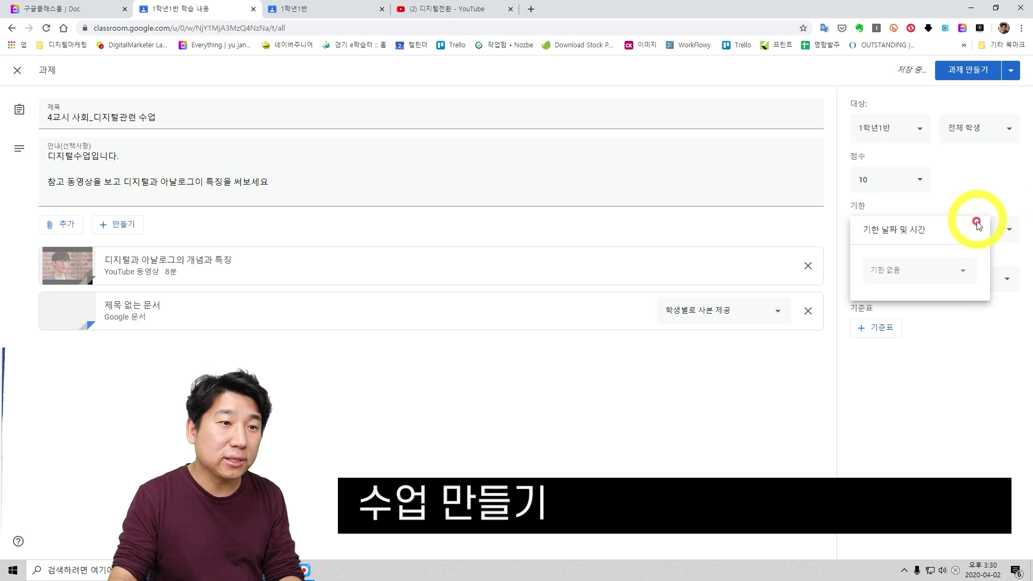
click(931, 272)
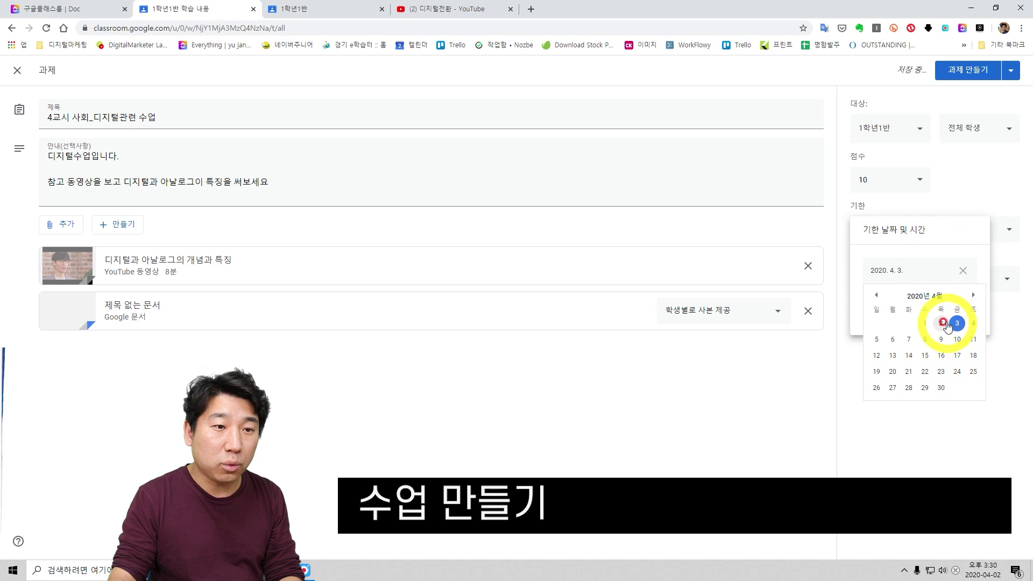
click(943, 323)
click(936, 305)
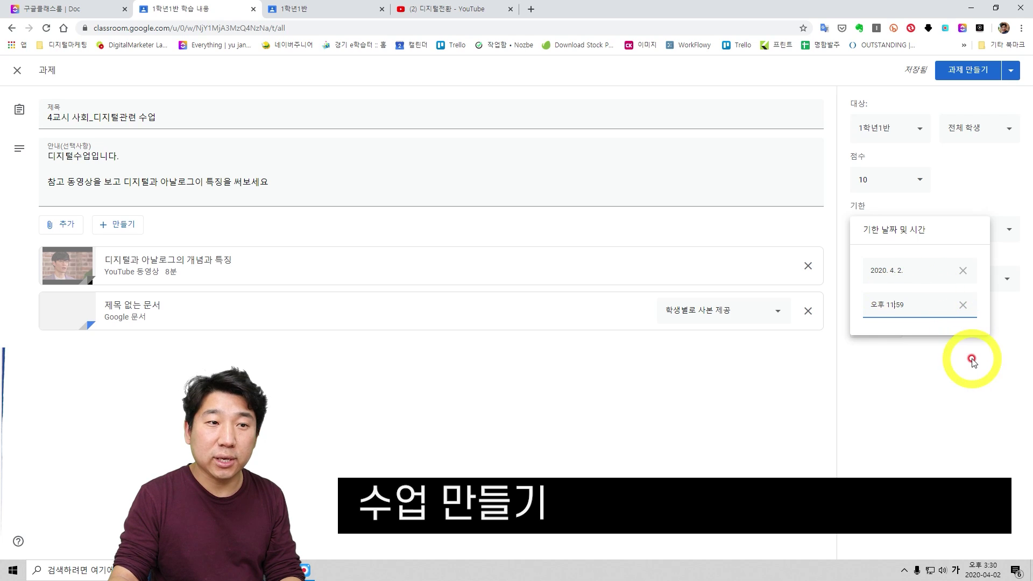
click(973, 359)
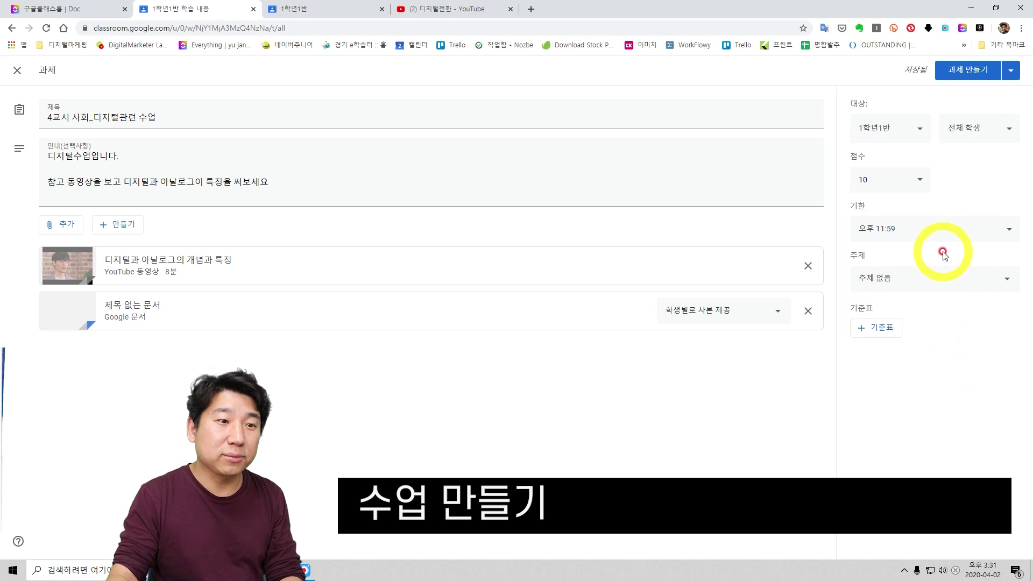
File the 4교시 assignment under the topic "4월2일 수업" and publish it to the class
click(932, 282)
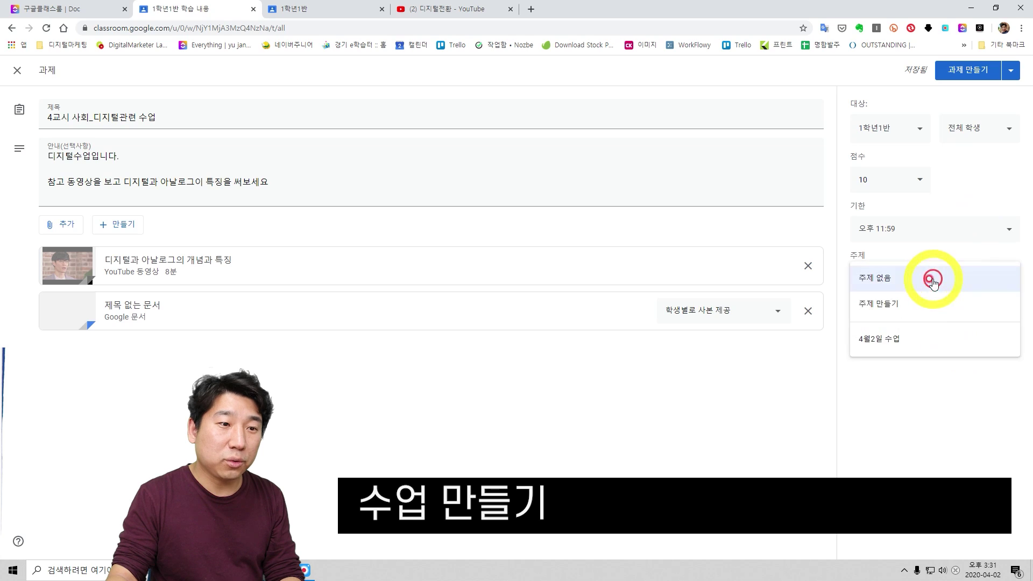
click(902, 337)
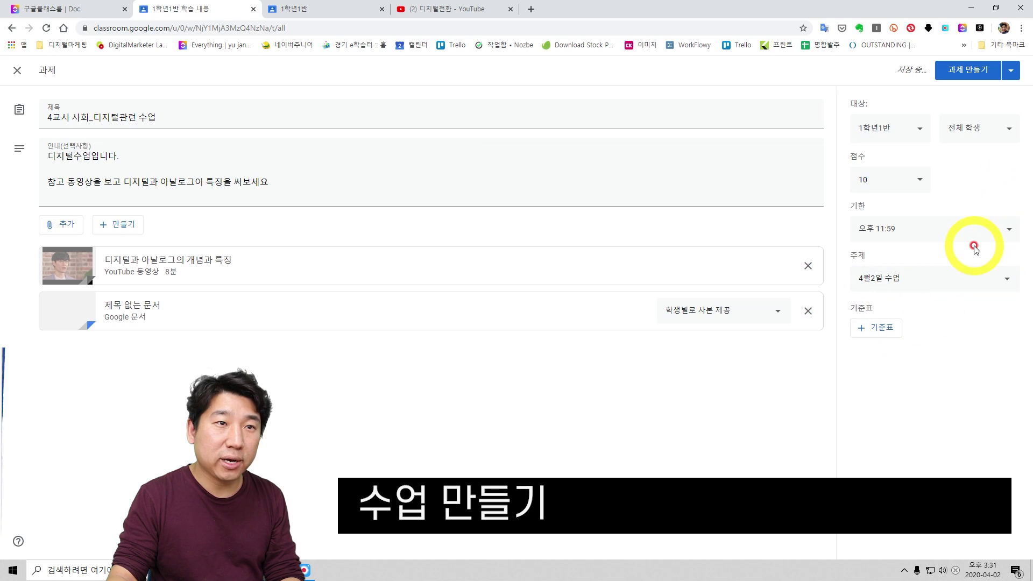
click(968, 81)
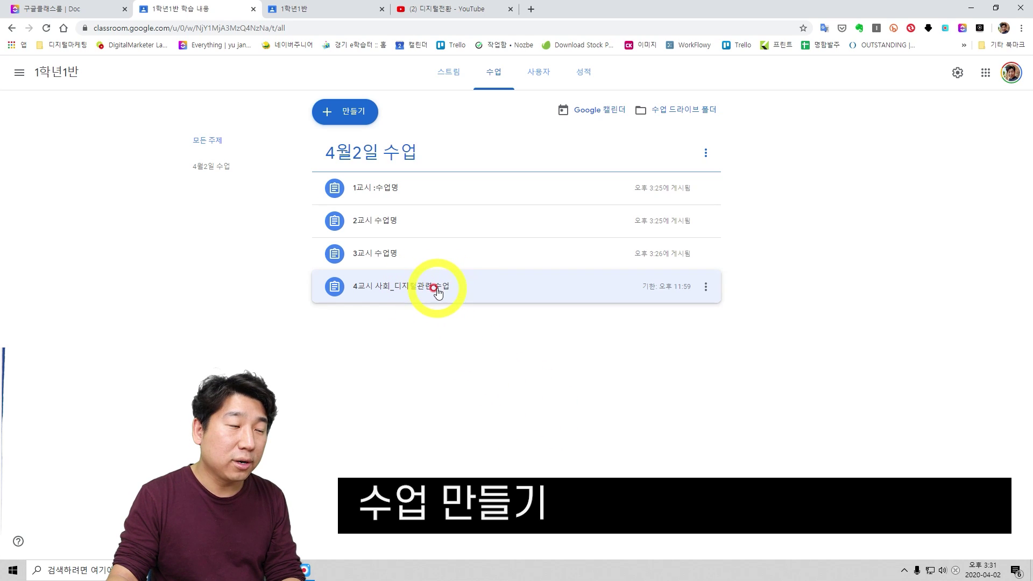
Start a new class question titled "출석체크" and make it multiple choice (객관식)
click(352, 113)
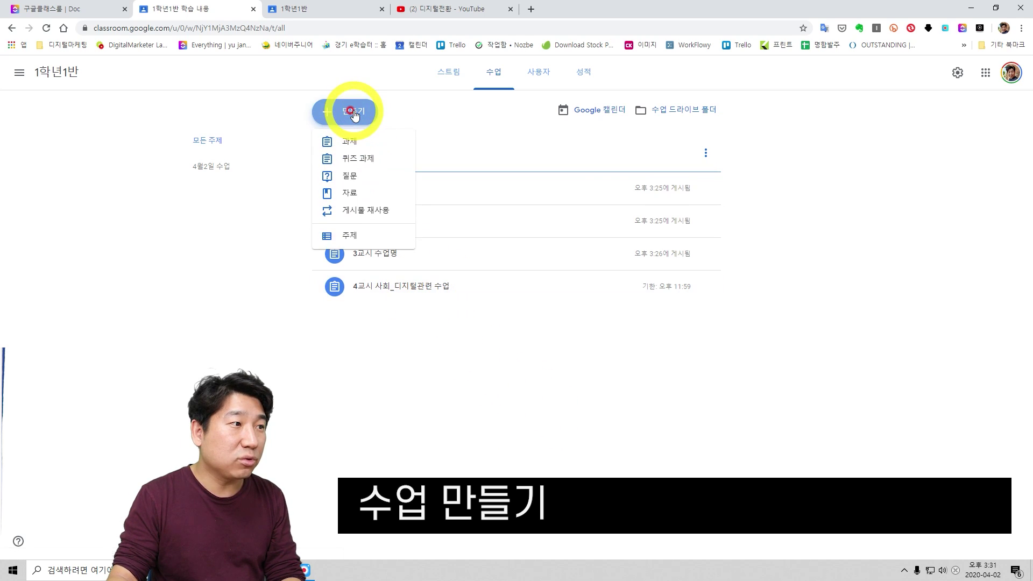
click(351, 179)
click(140, 123)
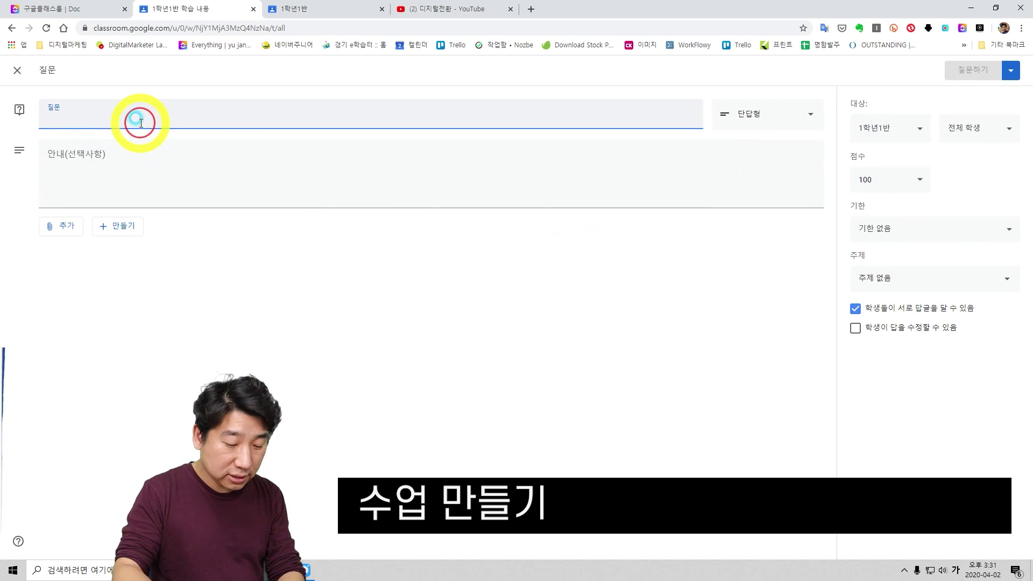
text(출치)
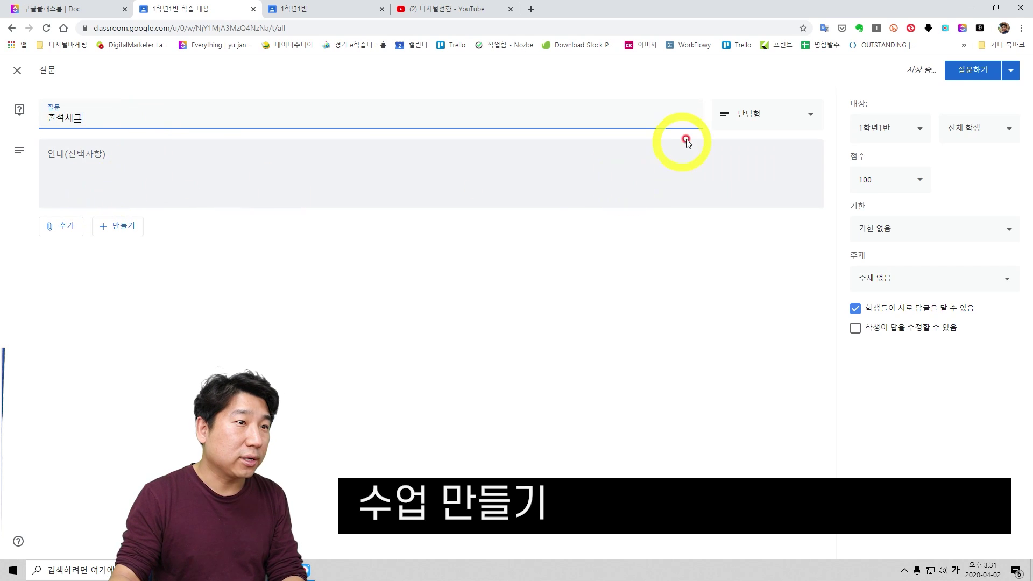
click(787, 114)
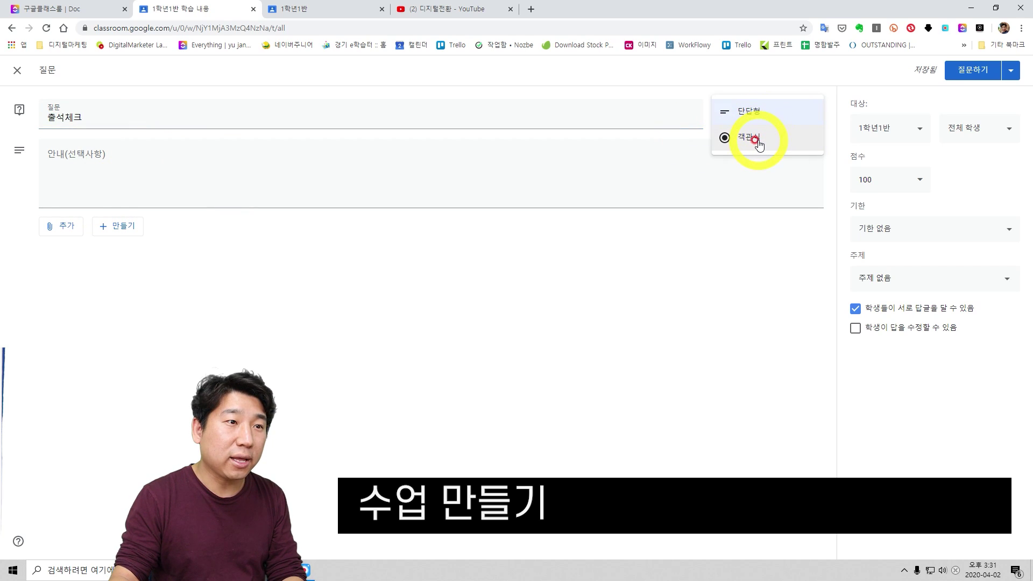
click(755, 141)
Enter "출석" and "결석" as the two answer options of the attendance question
click(100, 172)
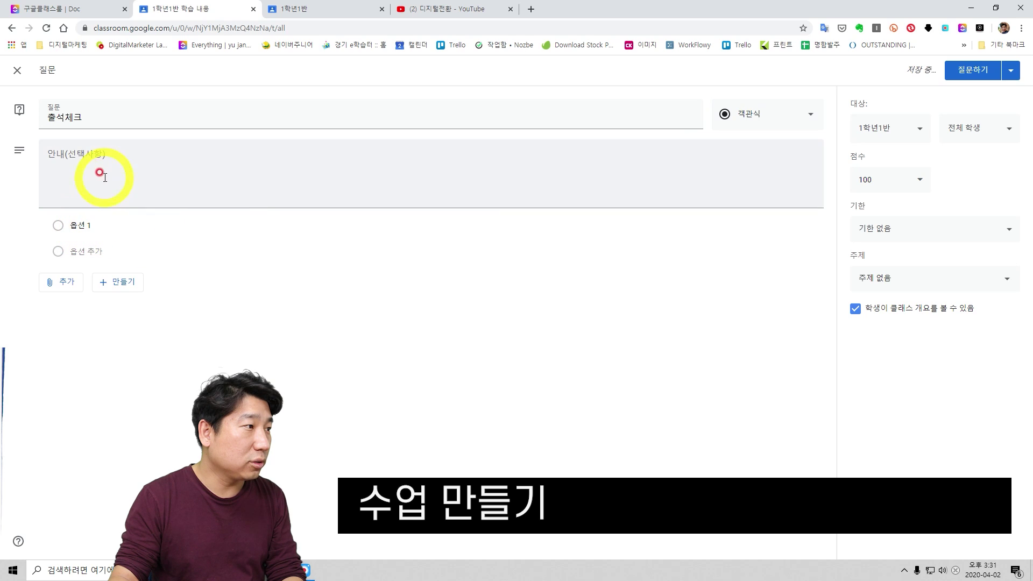
click(123, 225)
text(치)
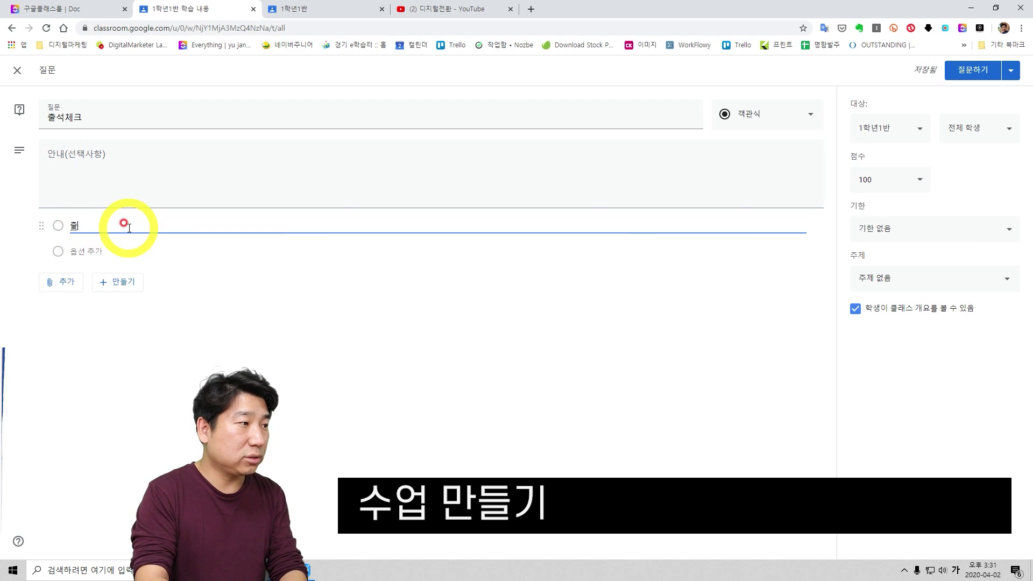
click(102, 252)
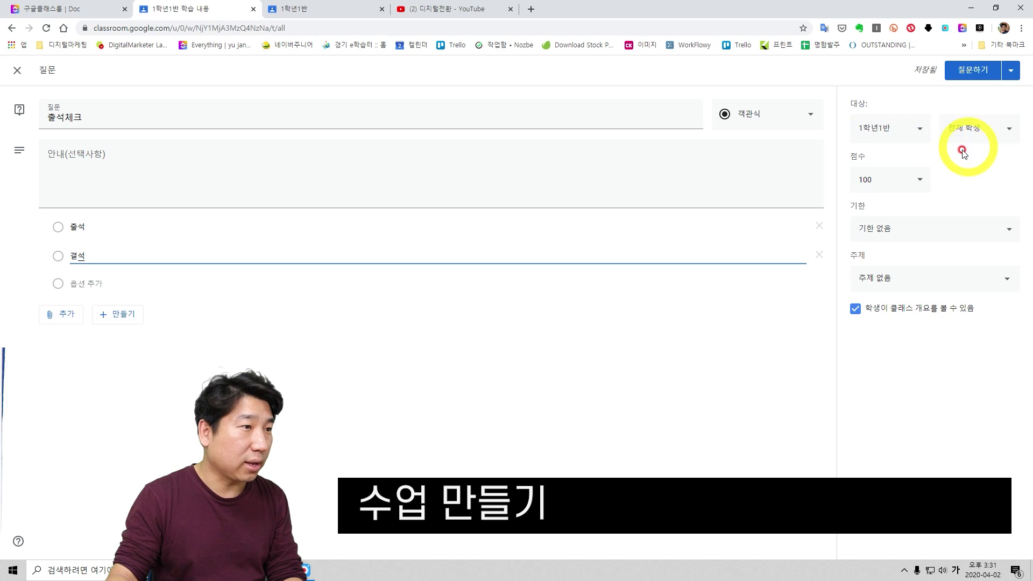
Set the attendance question's points to 2 and its due date to 2020. 4. 2
click(885, 180)
drag(883, 182, 801, 188)
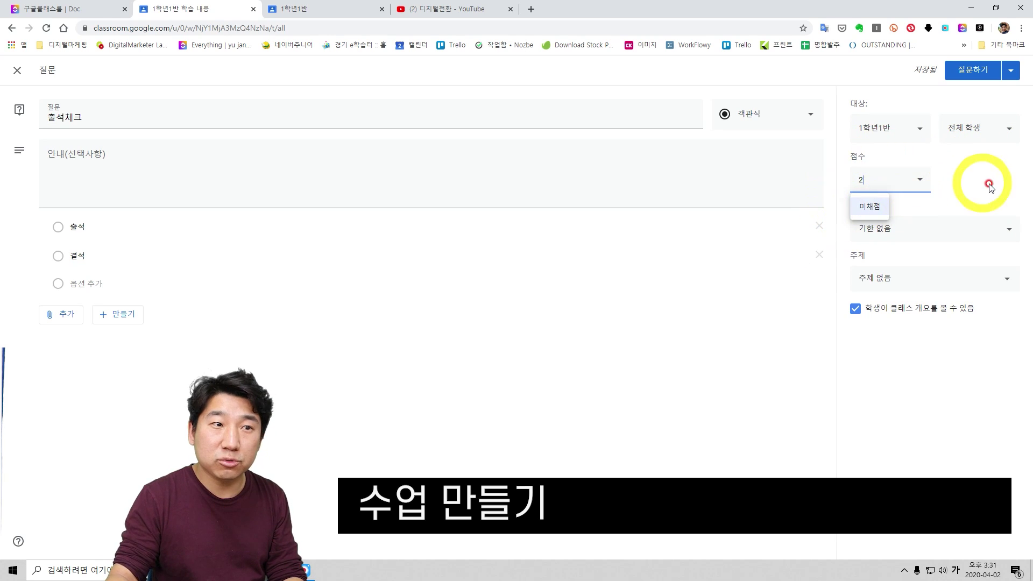
click(962, 279)
click(948, 226)
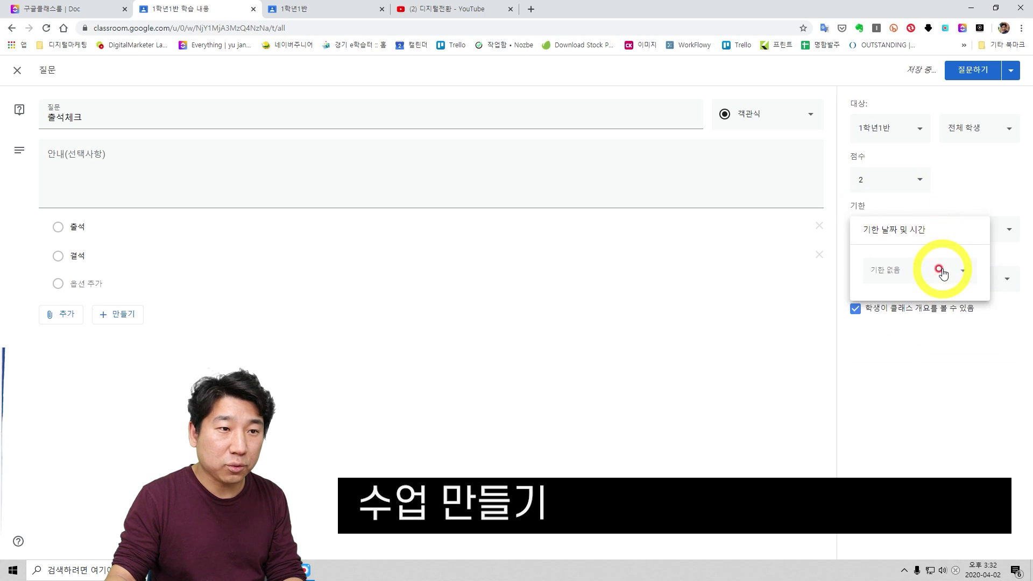
click(939, 270)
click(945, 323)
click(946, 302)
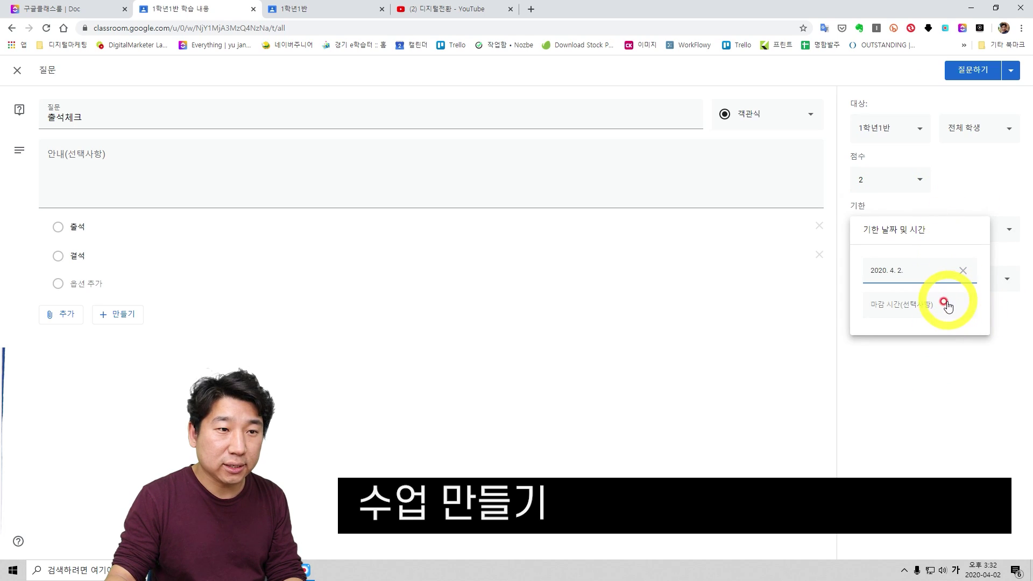
click(992, 338)
File the attendance question under the topic "4월2일 수업" and post it to the class
click(987, 279)
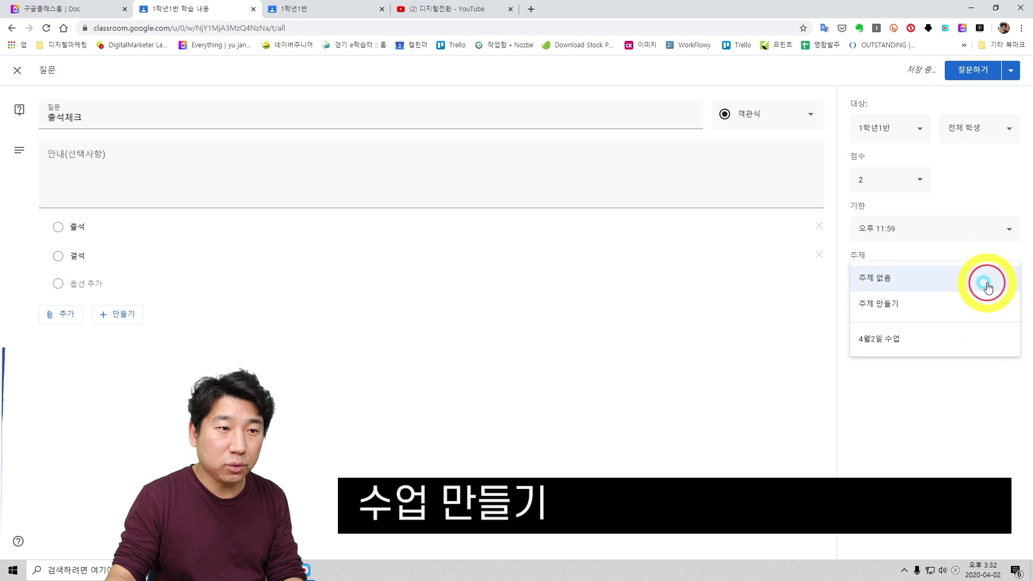
click(906, 338)
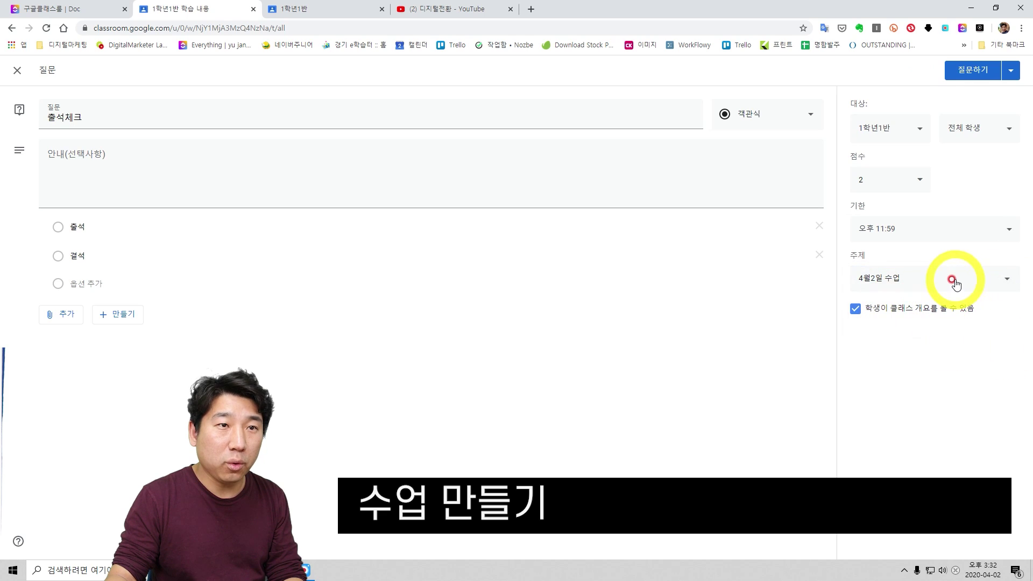
click(969, 80)
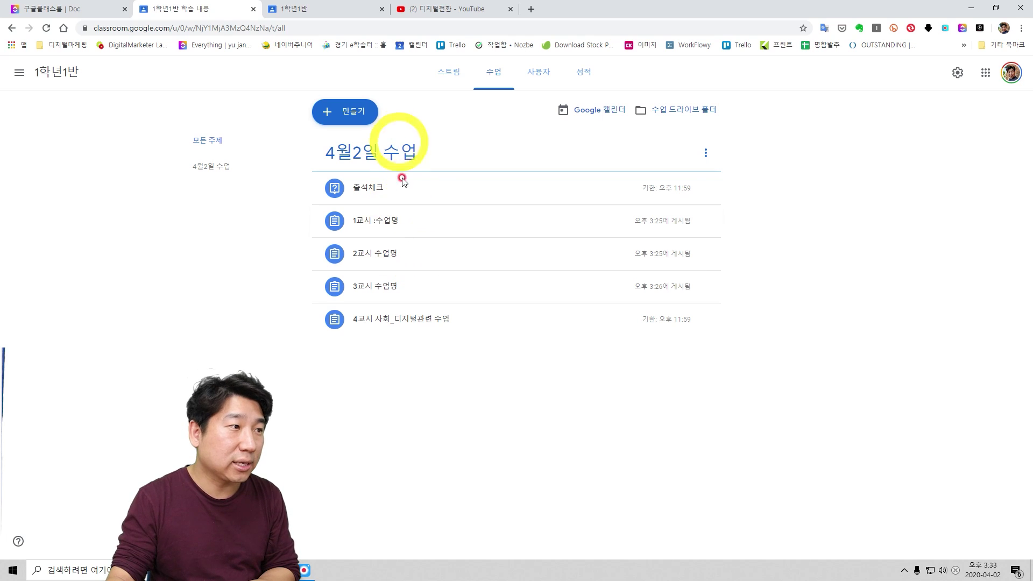
Add a new topic named "4월3일 수업" to the classwork
click(361, 113)
click(360, 234)
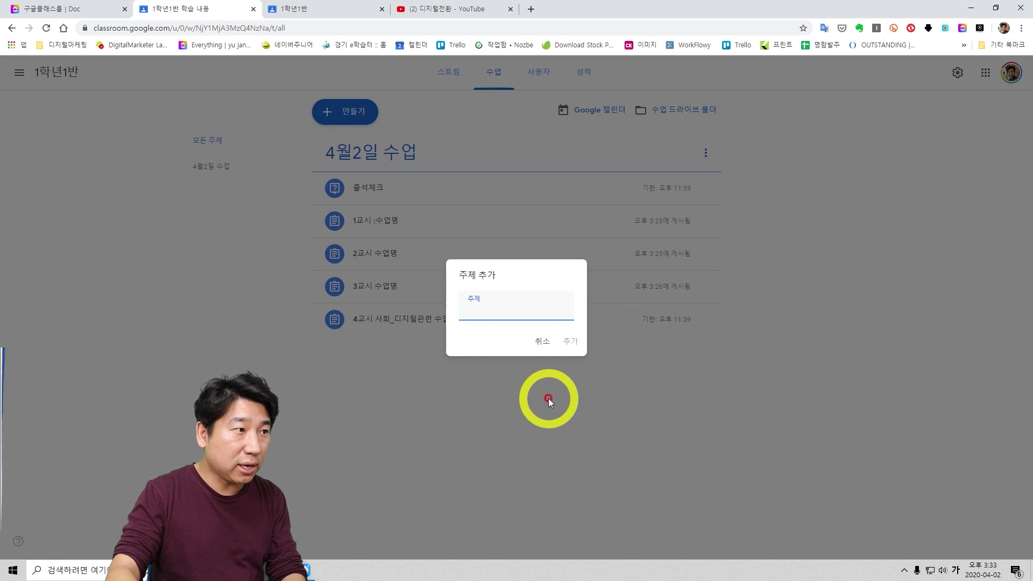
text(4)
key(BackSpace)
text(4월)
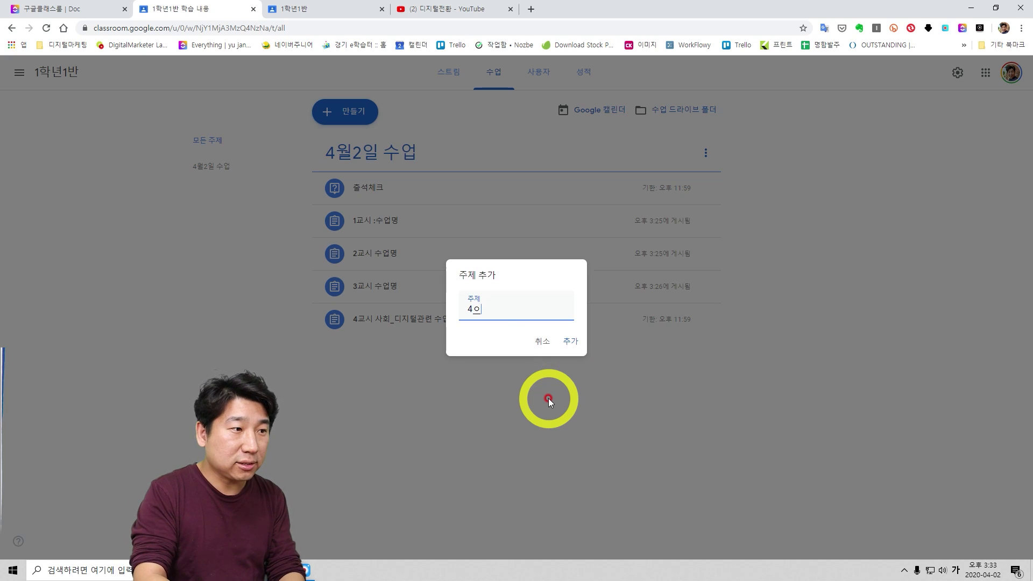
text(3일 수업)
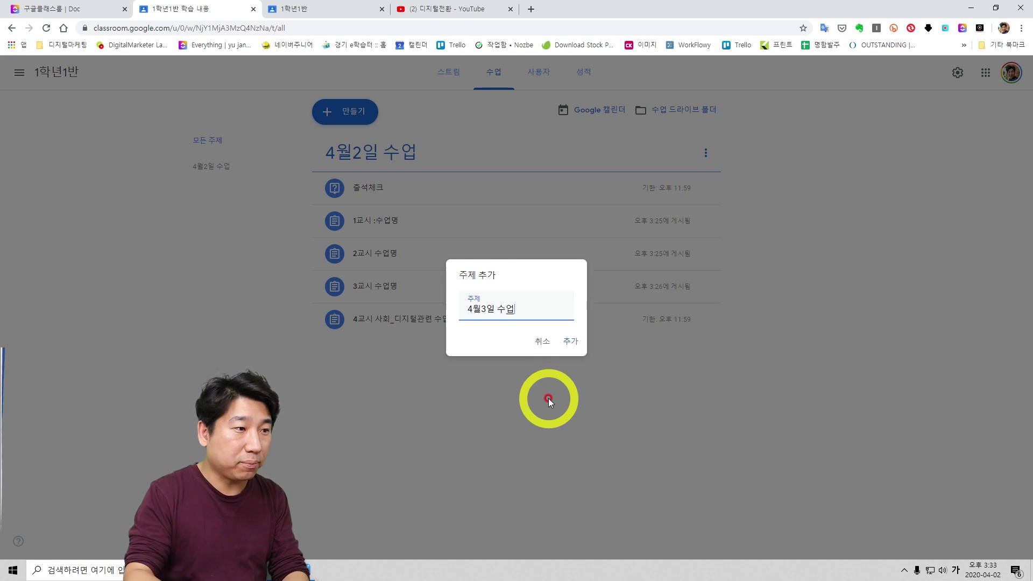
key(Return)
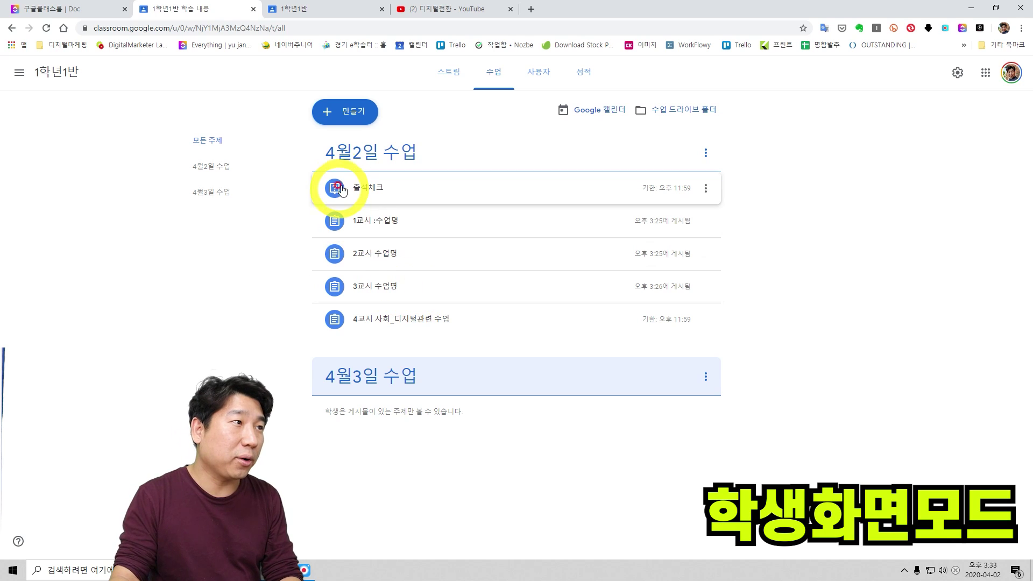
Switch to the student's view of the 1학년1반 class and load the updated stream to review the new posts
click(339, 9)
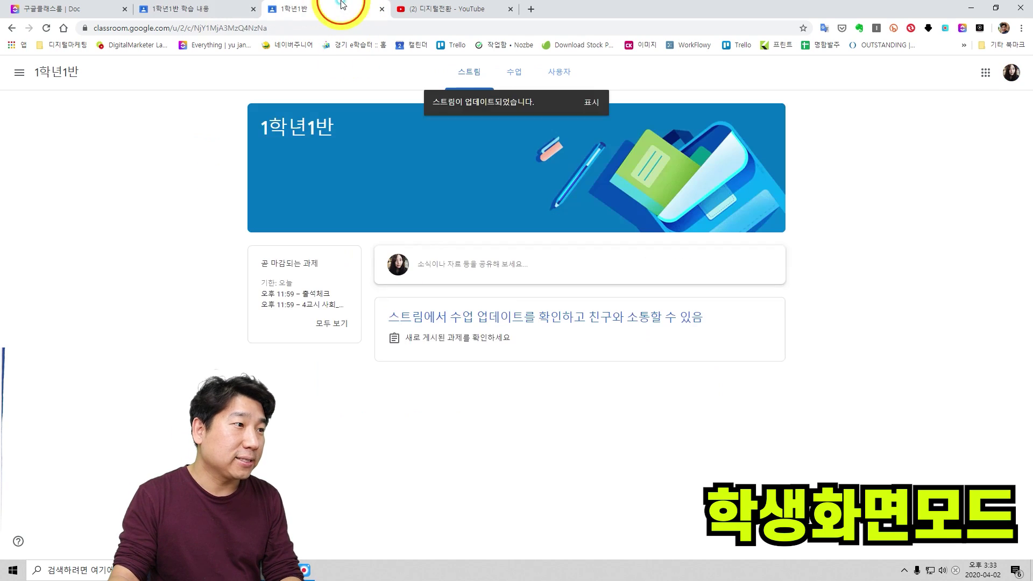
click(476, 75)
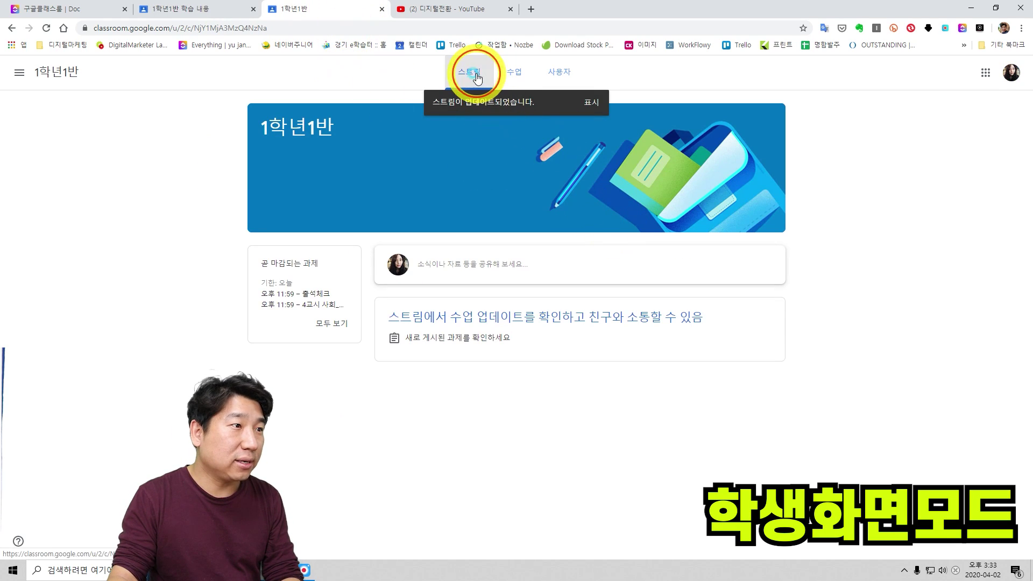
click(590, 101)
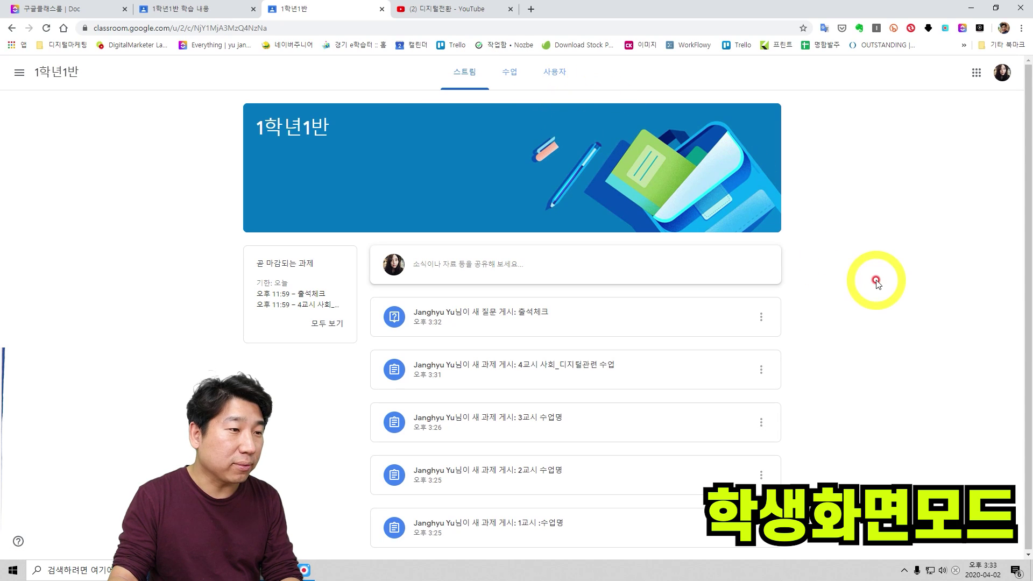
scroll(864, 277, down, 1)
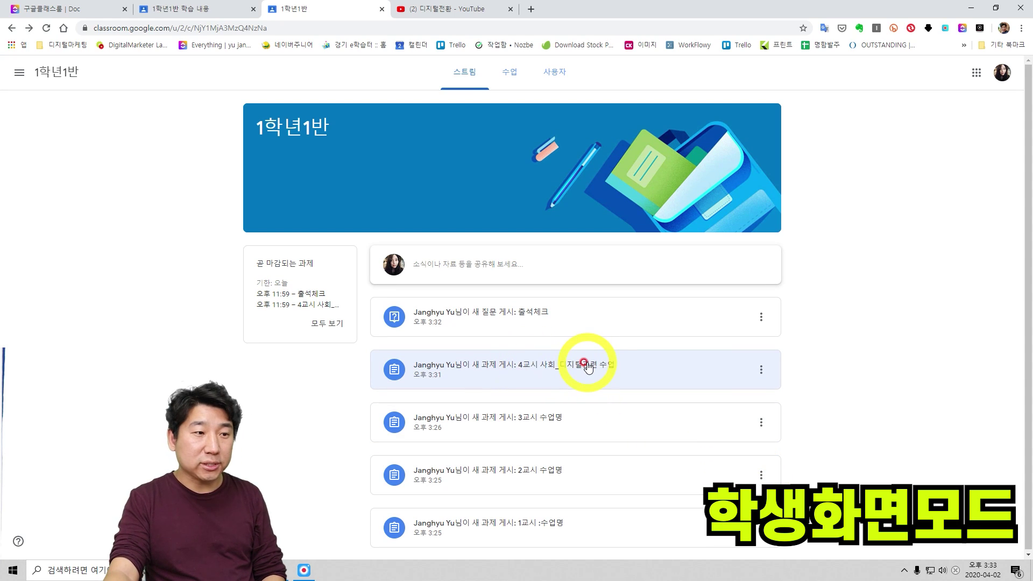
Open the 4교시 사회_디지털관련 수업 assignment as the student and preview its attached video
click(558, 367)
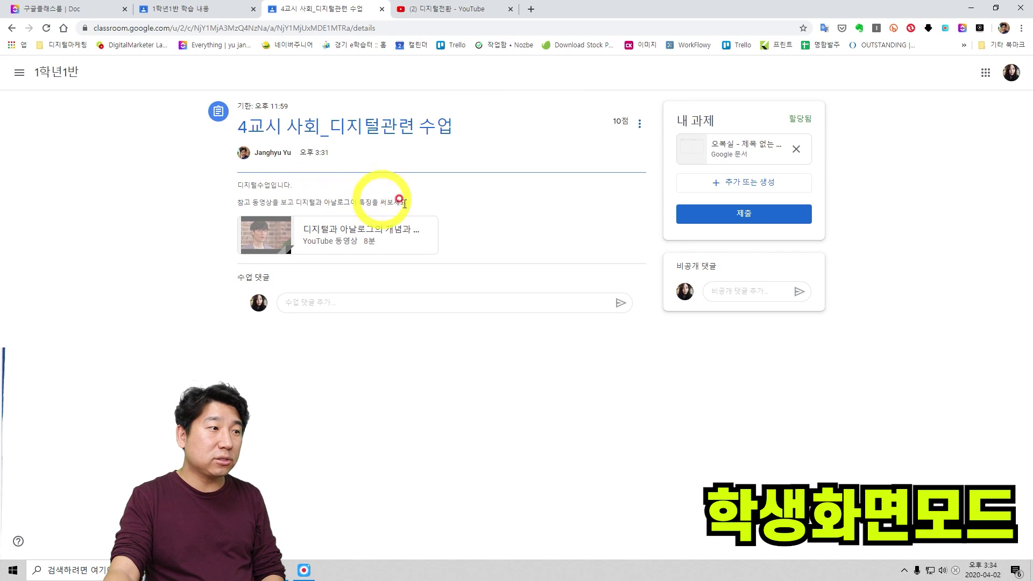
click(348, 236)
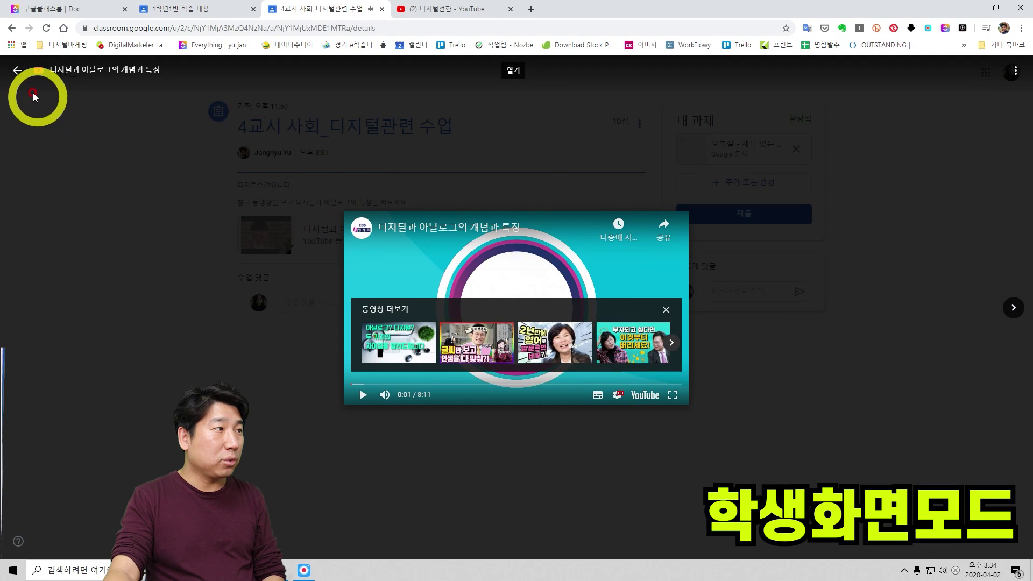
click(17, 70)
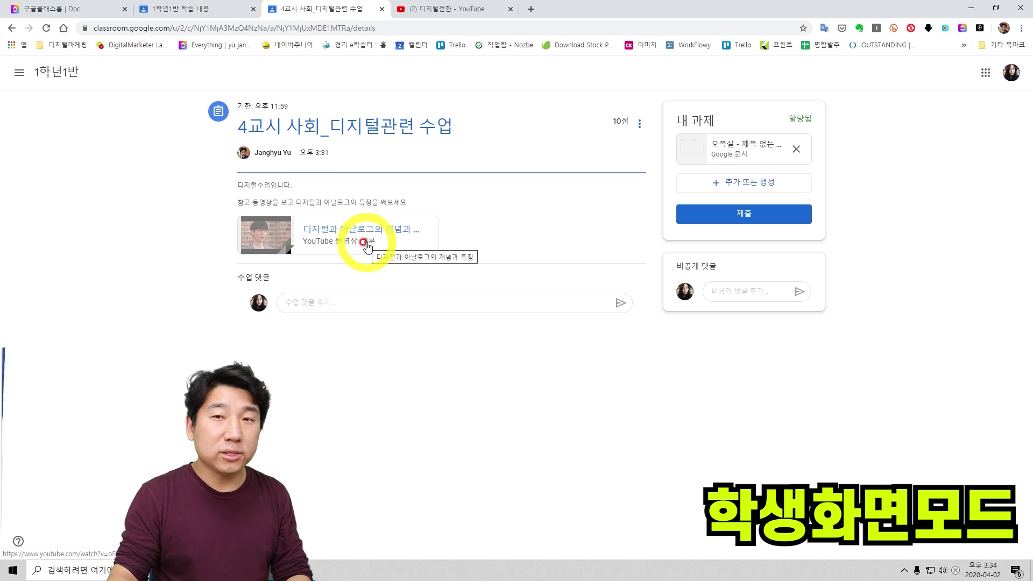
Fill the student's worksheet copy with lines numbered 1 to 4, "비대면" under 디지털 특징 and "대면" under 아날로그 특징, and submit the assignment
click(738, 161)
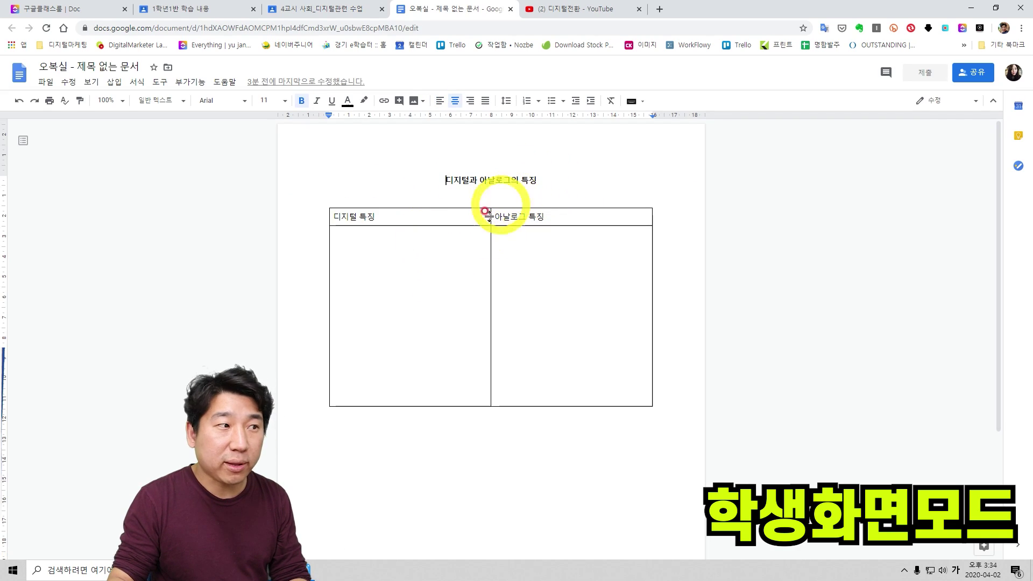
click(437, 270)
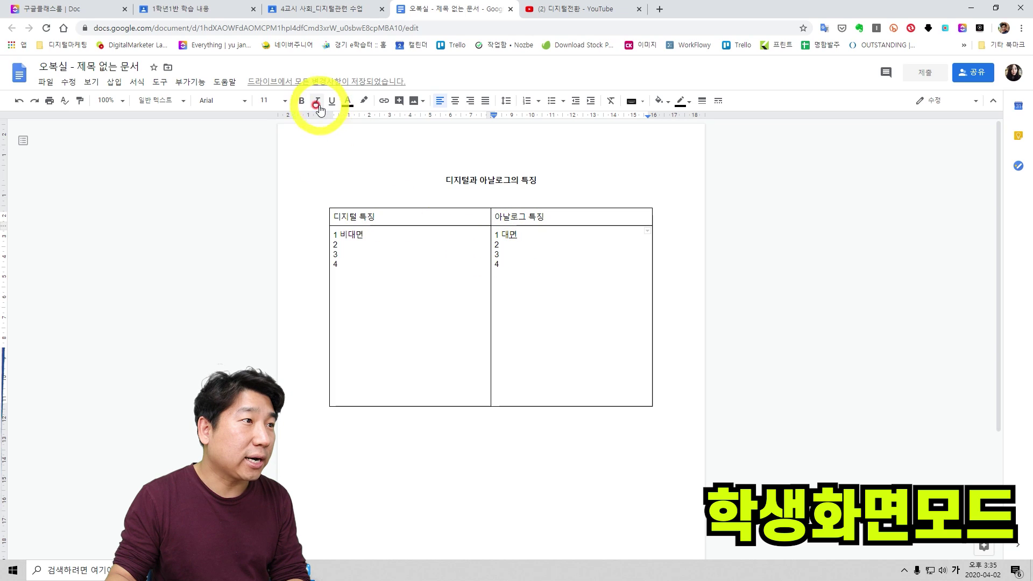
click(510, 11)
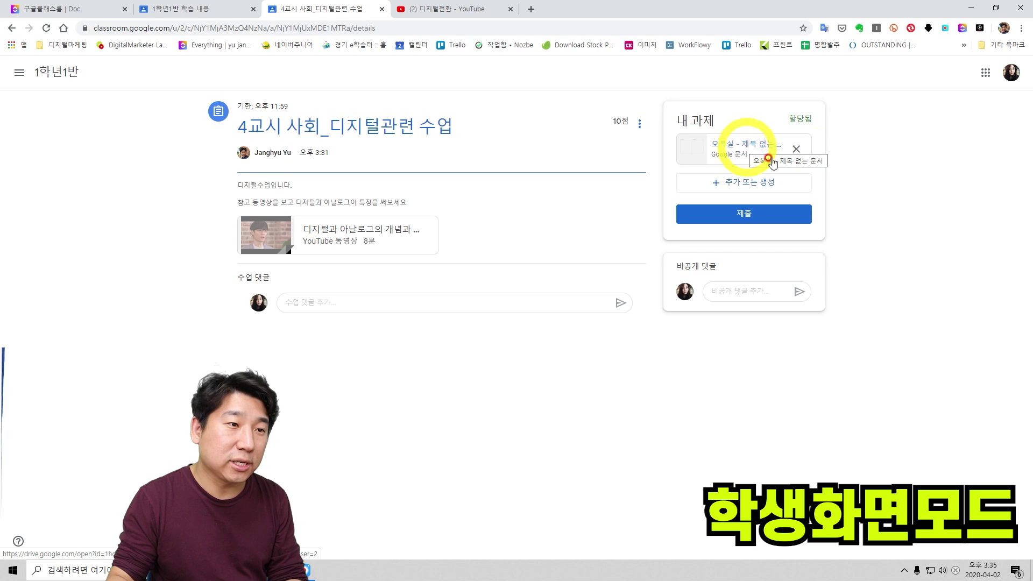
click(747, 215)
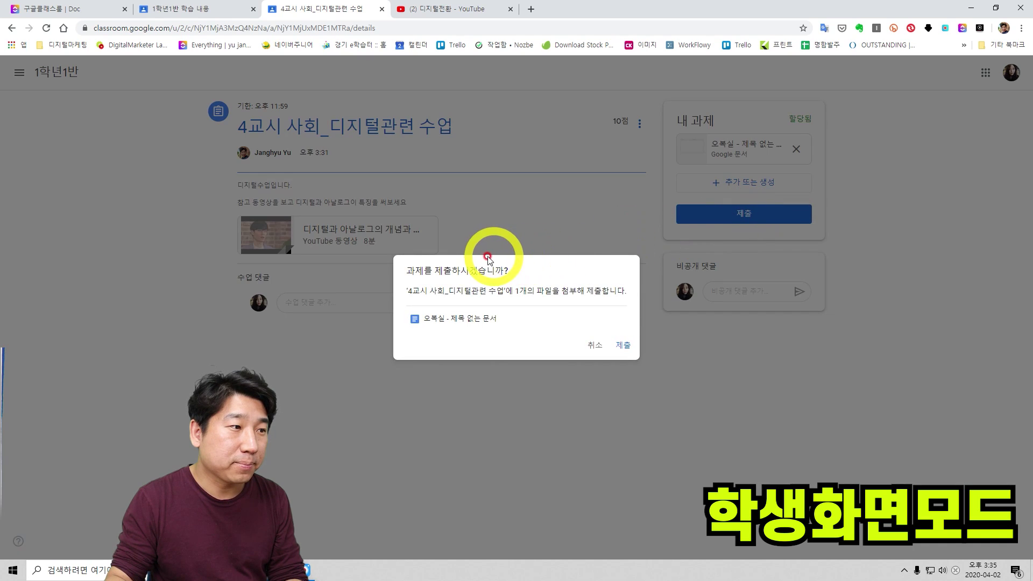
click(618, 346)
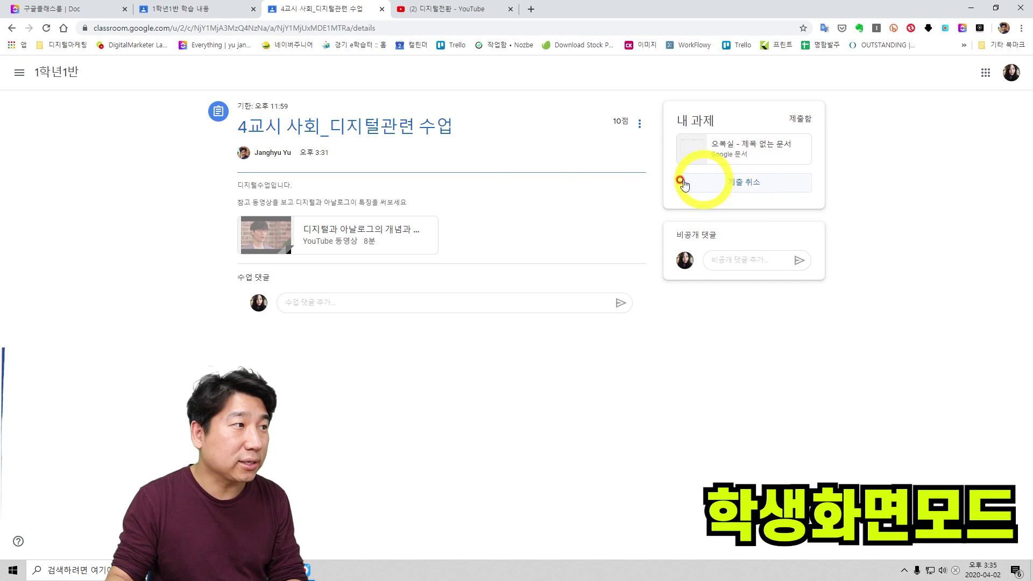
Open the 출석체크 question from the class stream as the student, choose 출석 and submit the answer
click(41, 71)
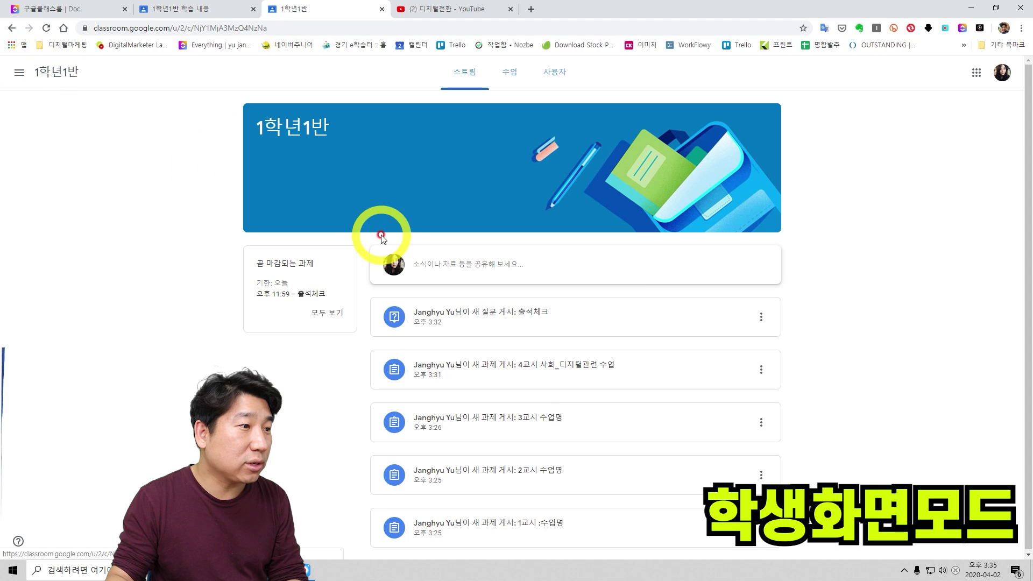
click(549, 319)
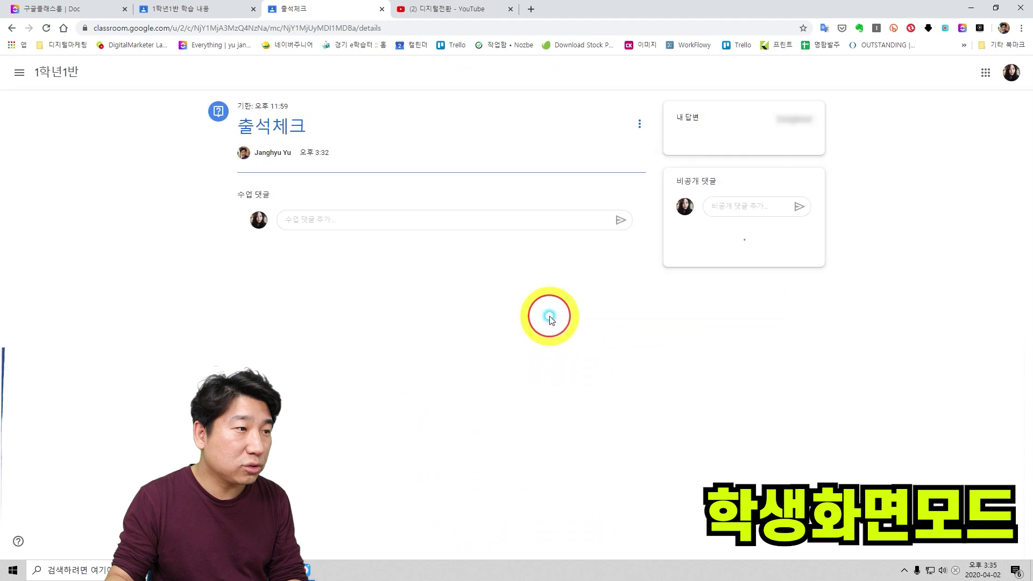
click(681, 145)
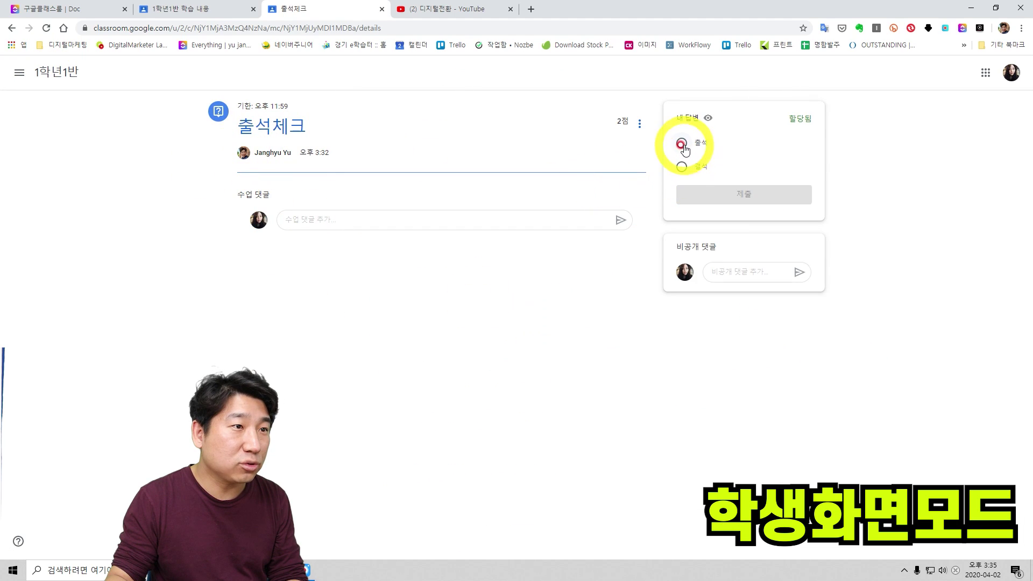
click(762, 199)
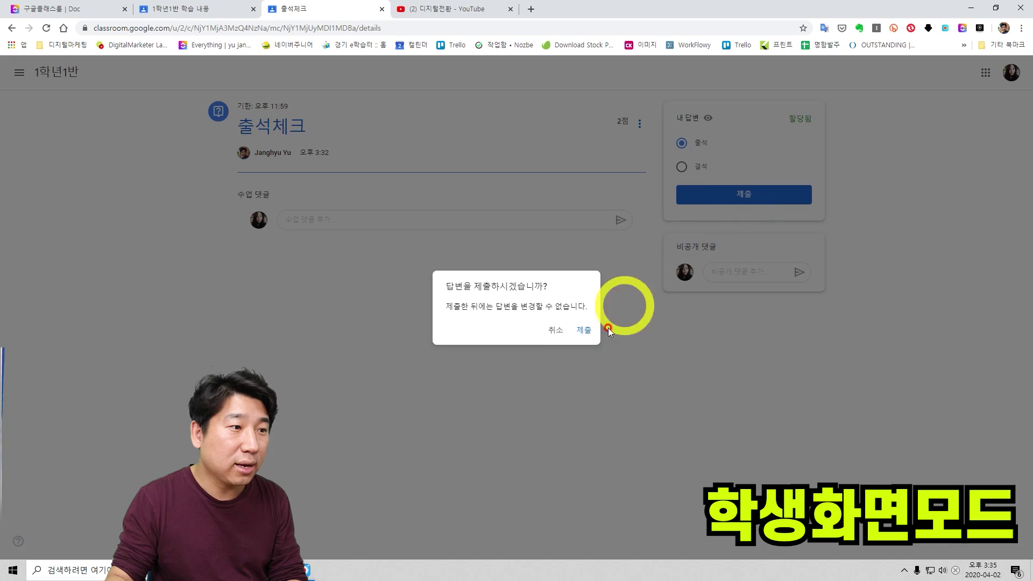
click(580, 335)
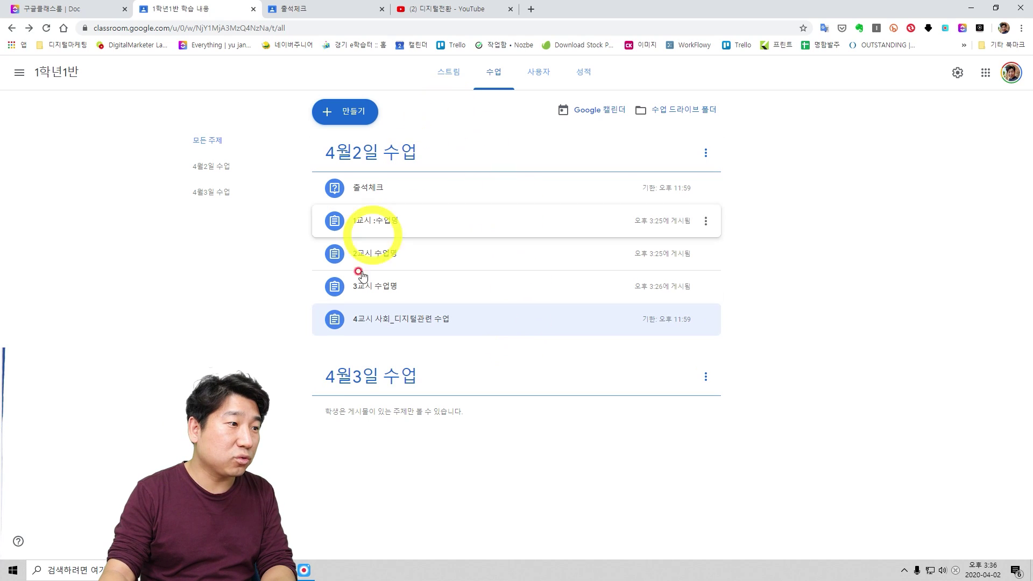
In the teacher's view, open the document the student turned in for the 4교시 사회_디지털관련 수업 assignment
click(438, 318)
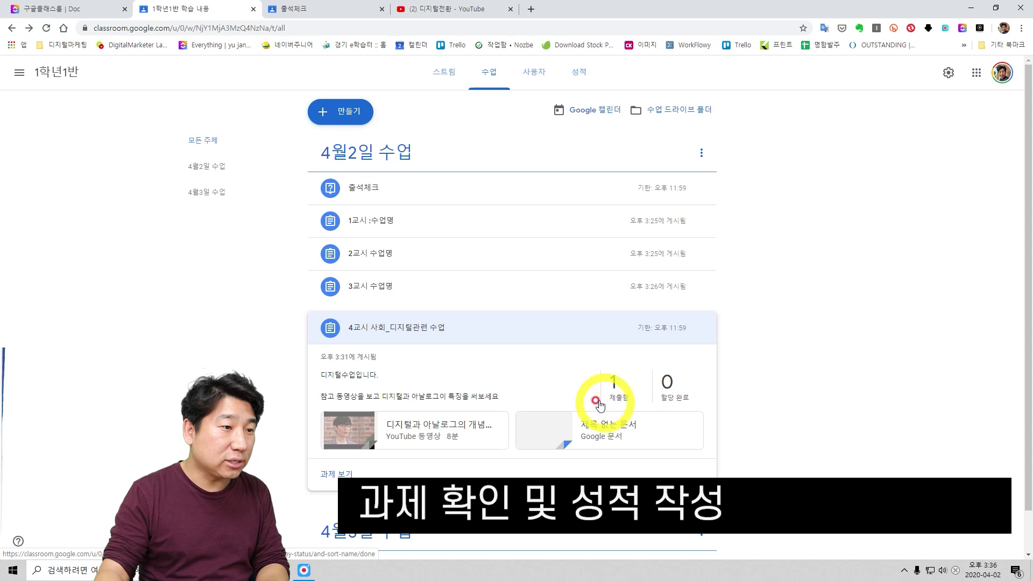
click(624, 401)
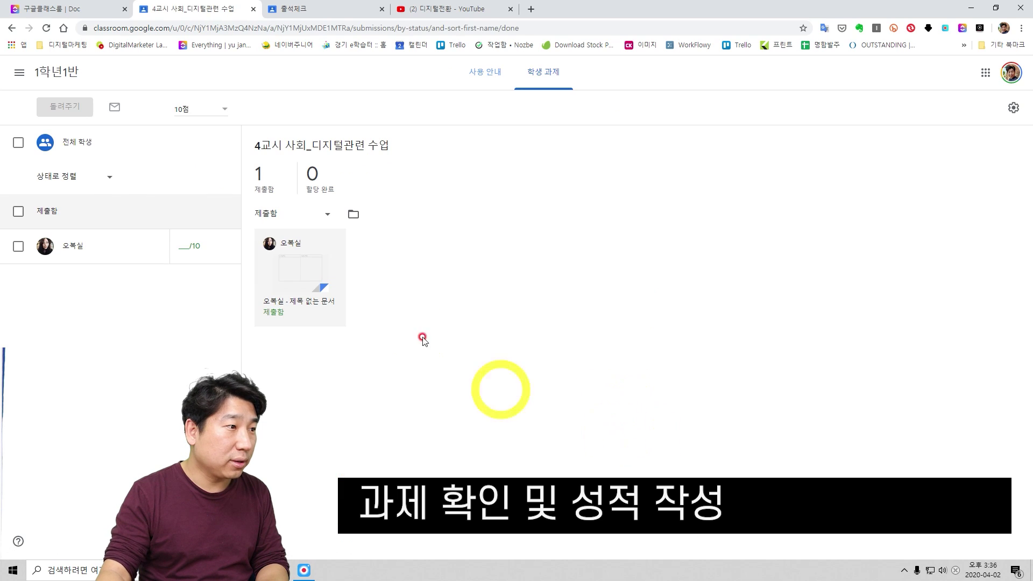
click(304, 266)
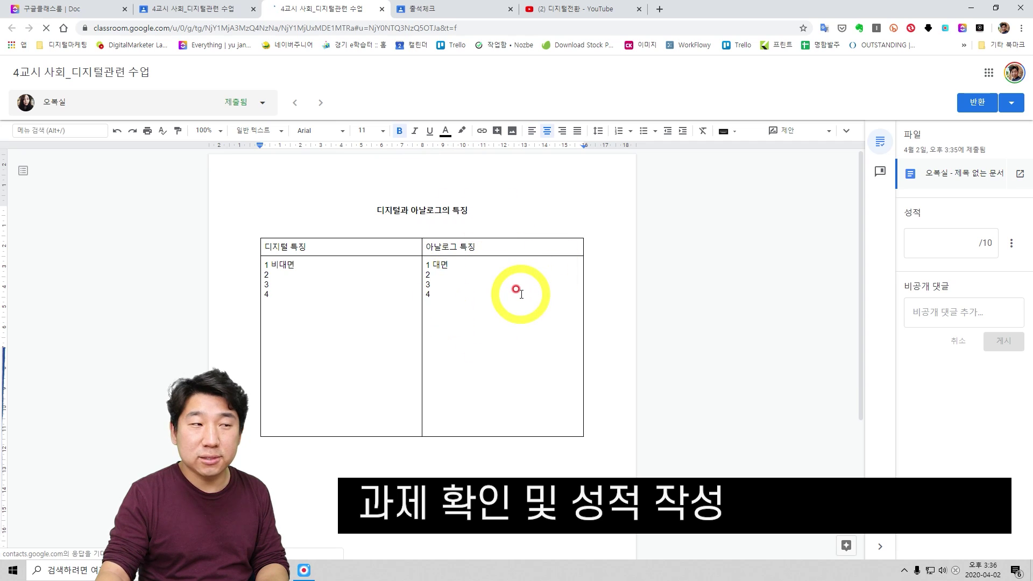
Add the comment "이부분 좋음" to the word "대면" under 아날로그 특징 in the student's document
click(521, 294)
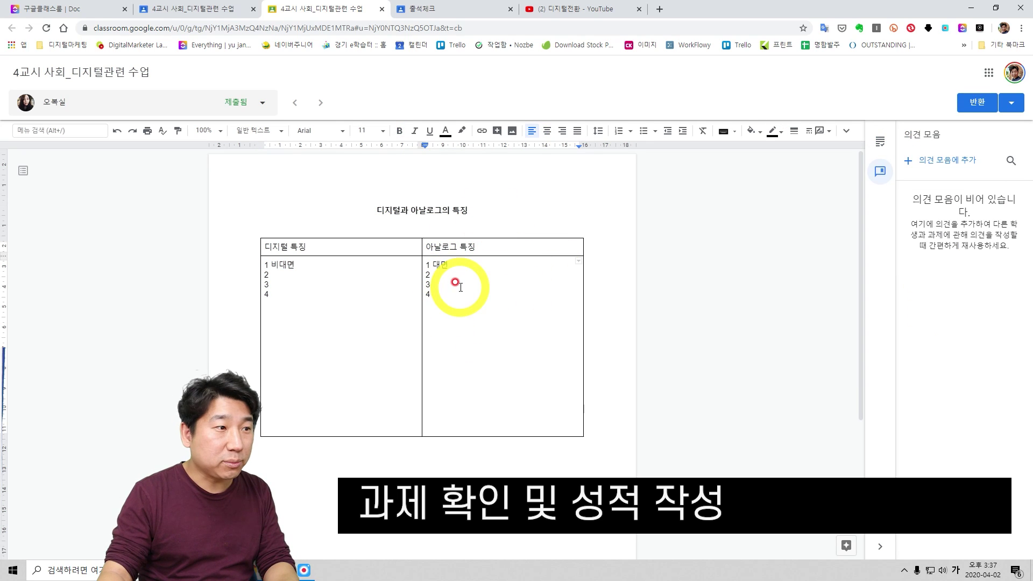
double_click(440, 265)
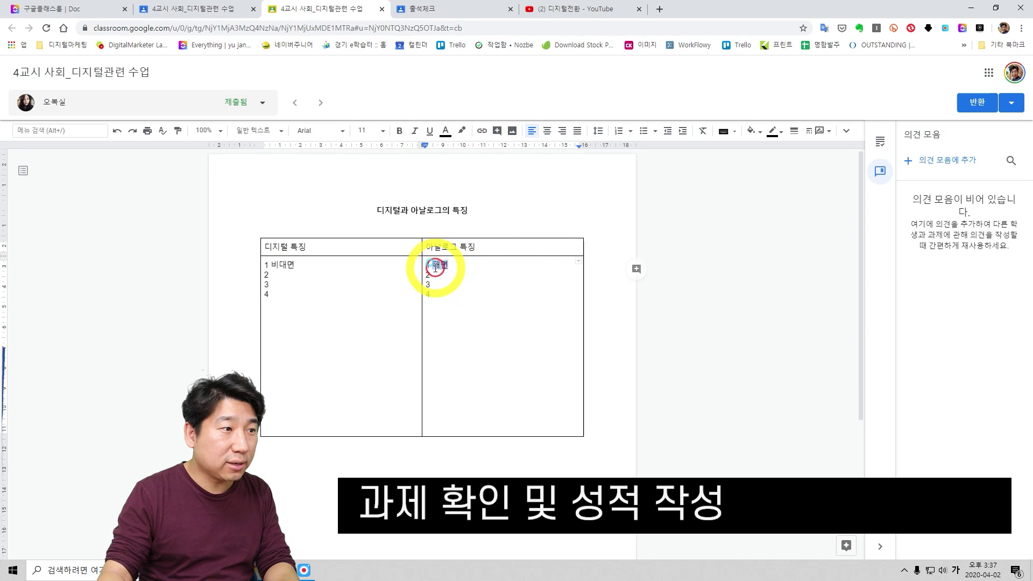
click(635, 277)
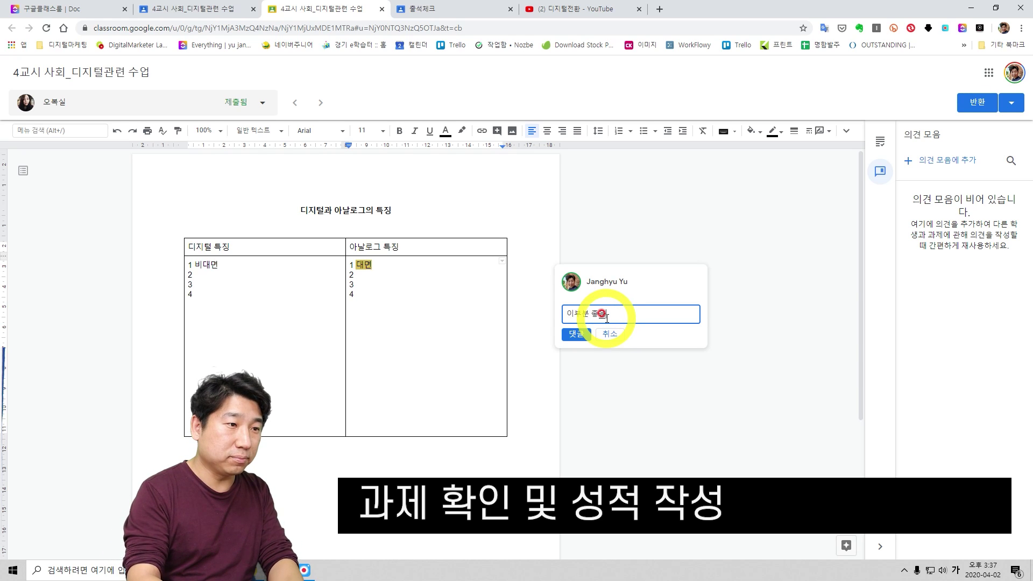
click(575, 334)
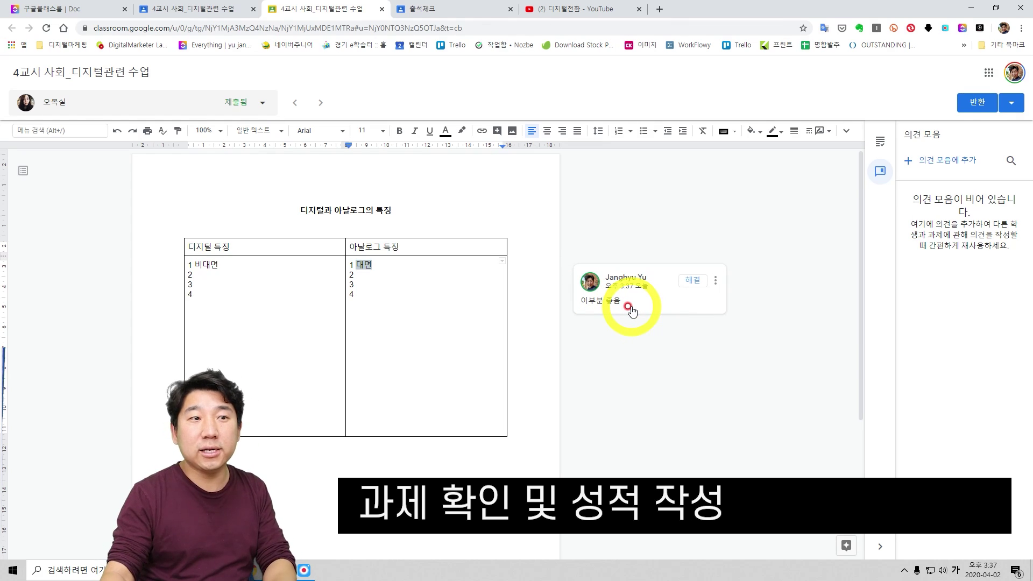
Grade the student's submission 9 out of 10, return it to the student and close the grading view
click(881, 141)
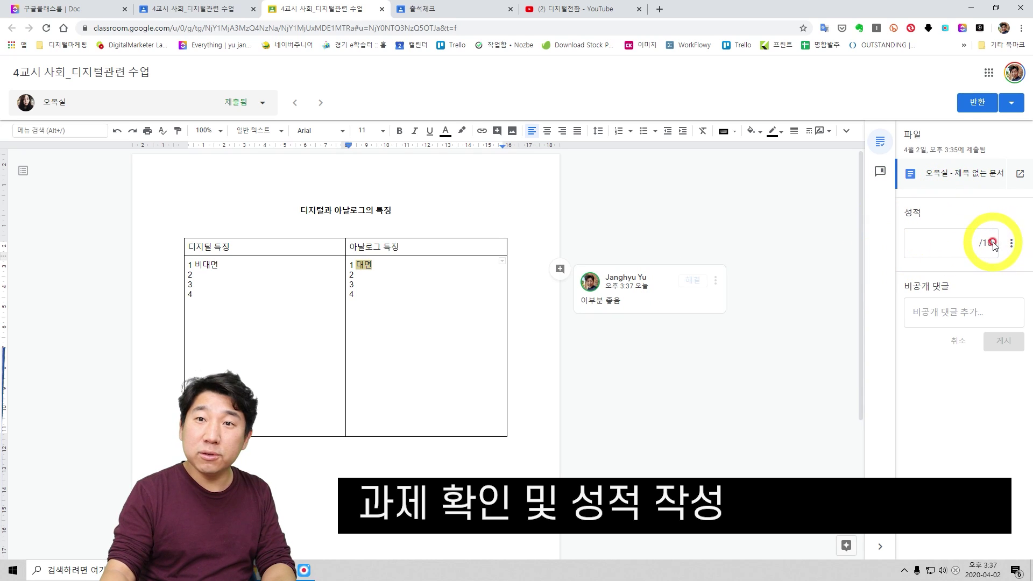
click(966, 243)
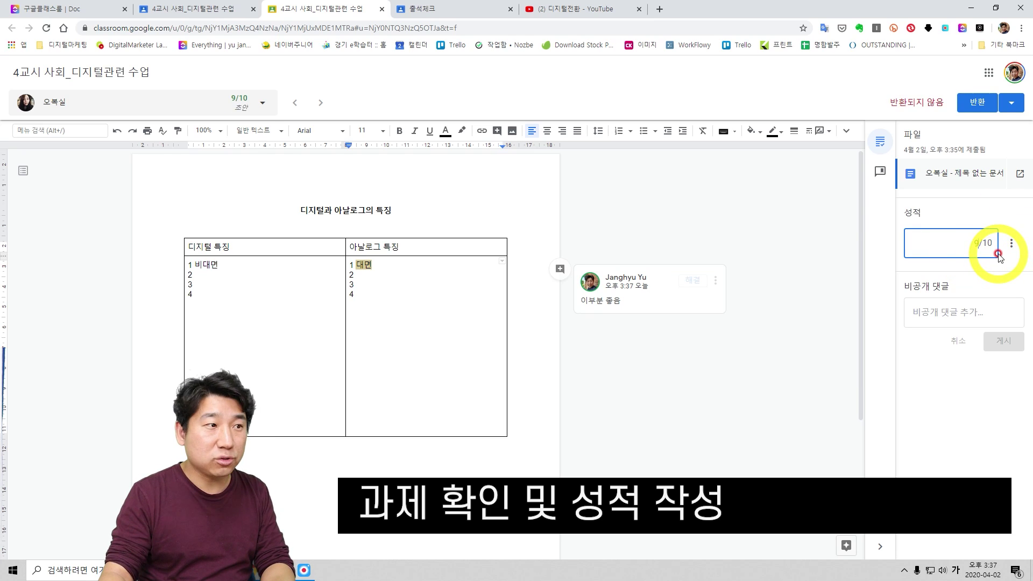
click(969, 105)
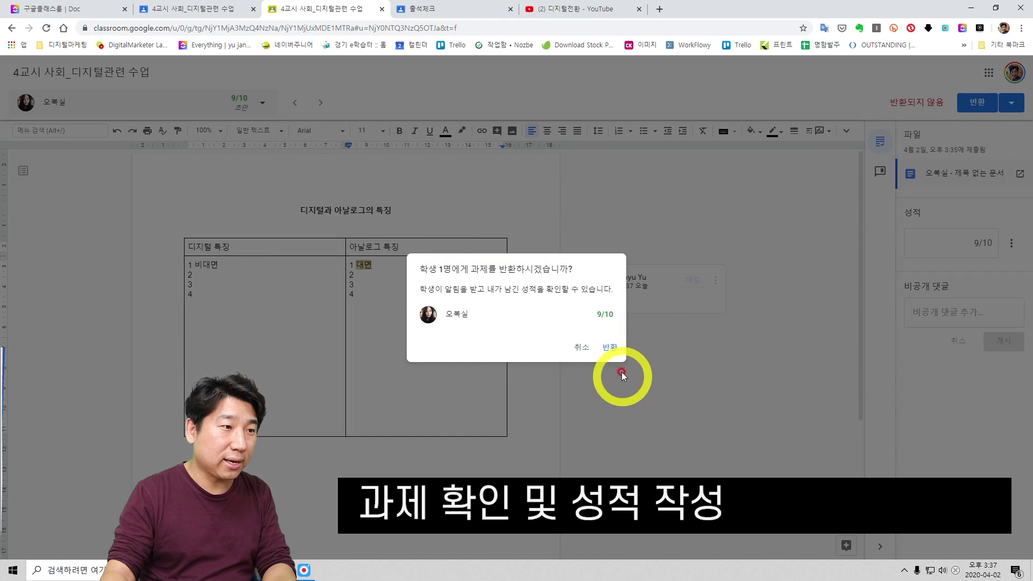
click(607, 347)
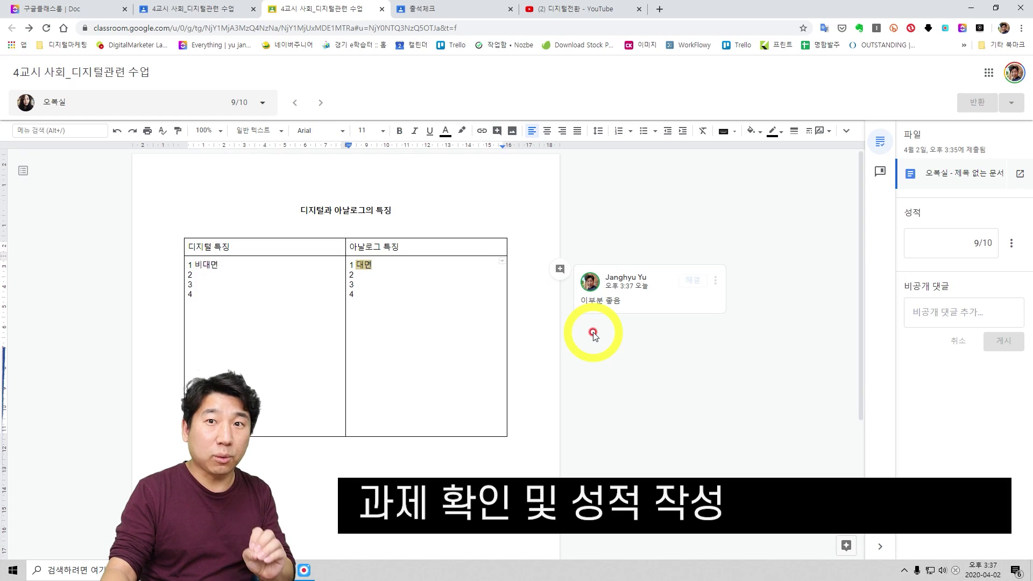
click(382, 9)
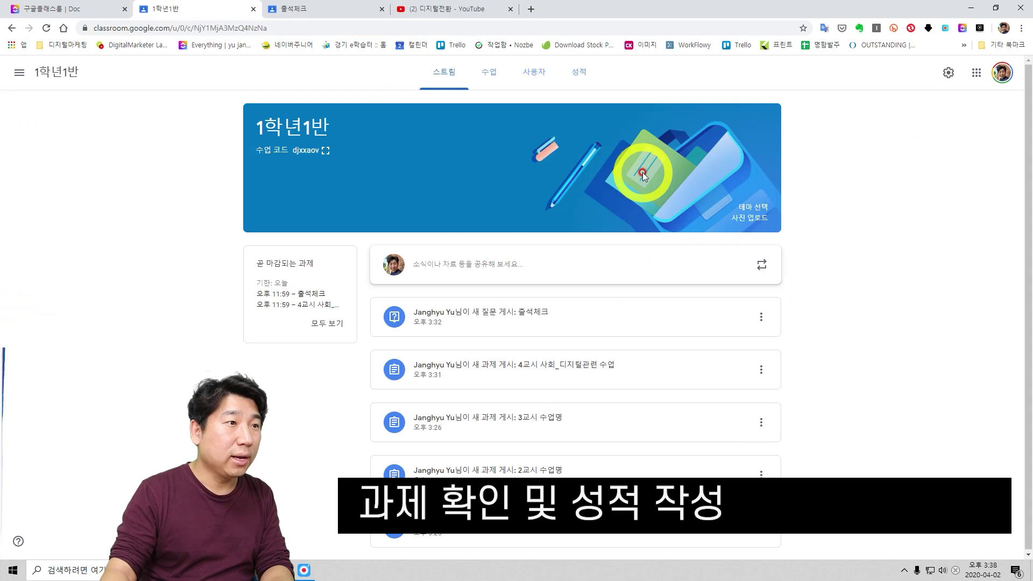
Enter 2 points for the student's 출석체크 answer in the 1학년1반 gradebook
click(580, 75)
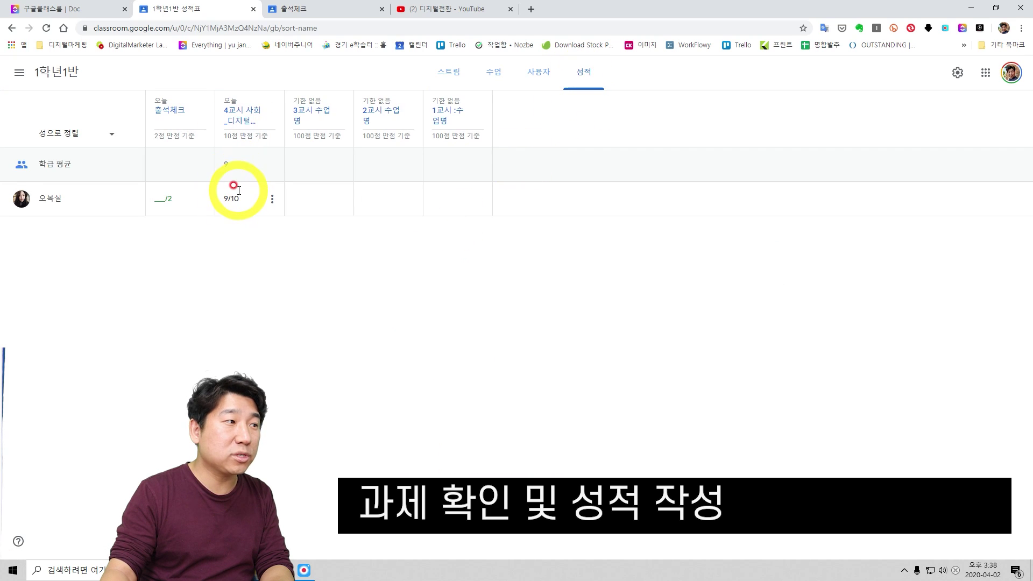
click(163, 200)
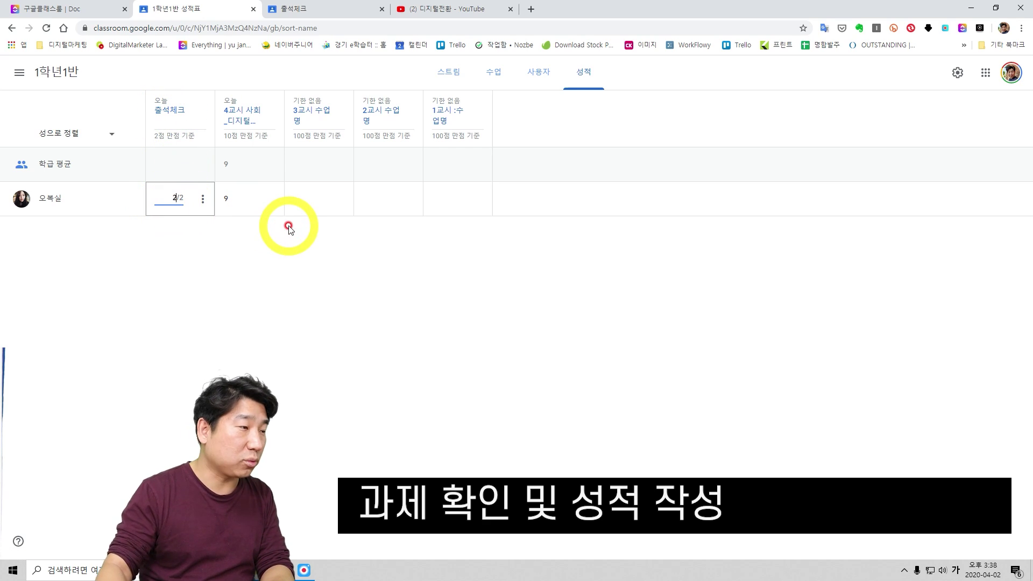
click(168, 231)
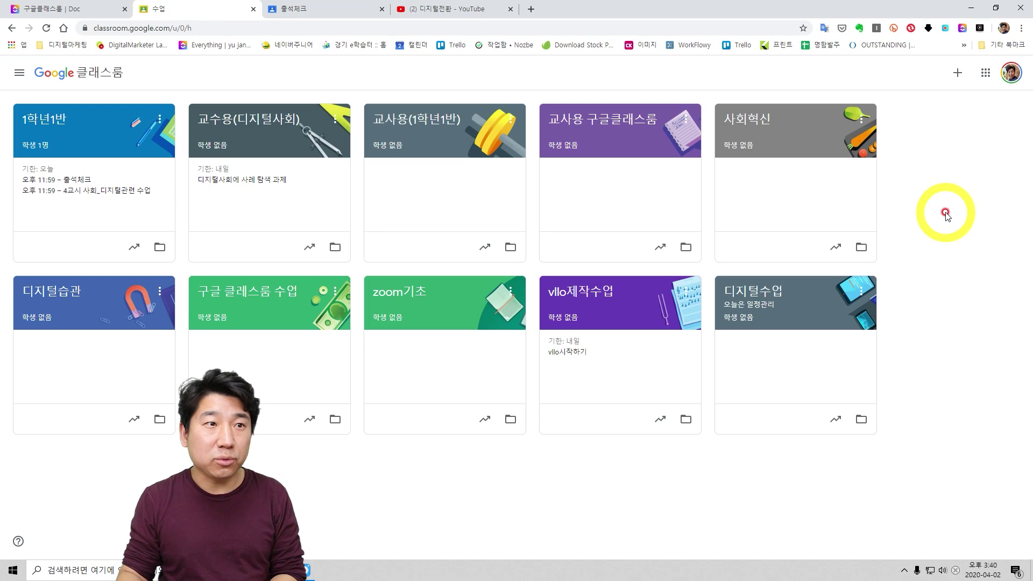
Create a new class named "디지털과 사회", accepting the notice about using Classroom at a school
click(957, 74)
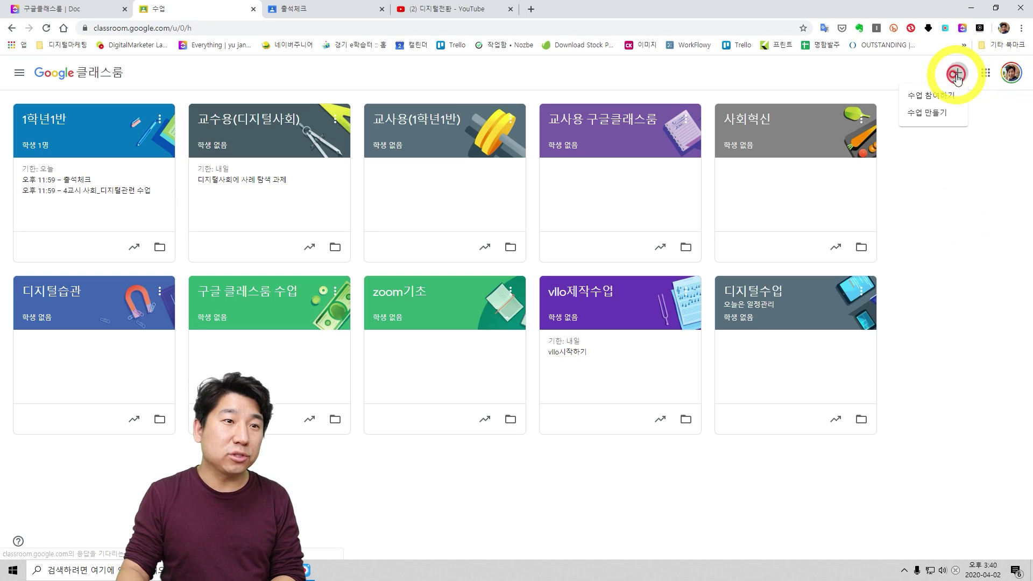
click(926, 112)
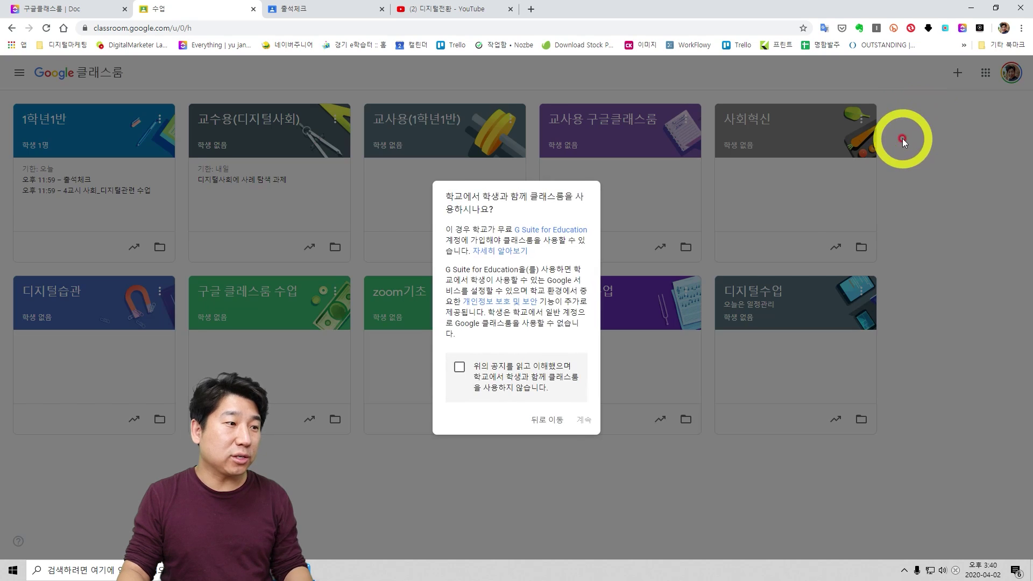
click(452, 372)
click(583, 419)
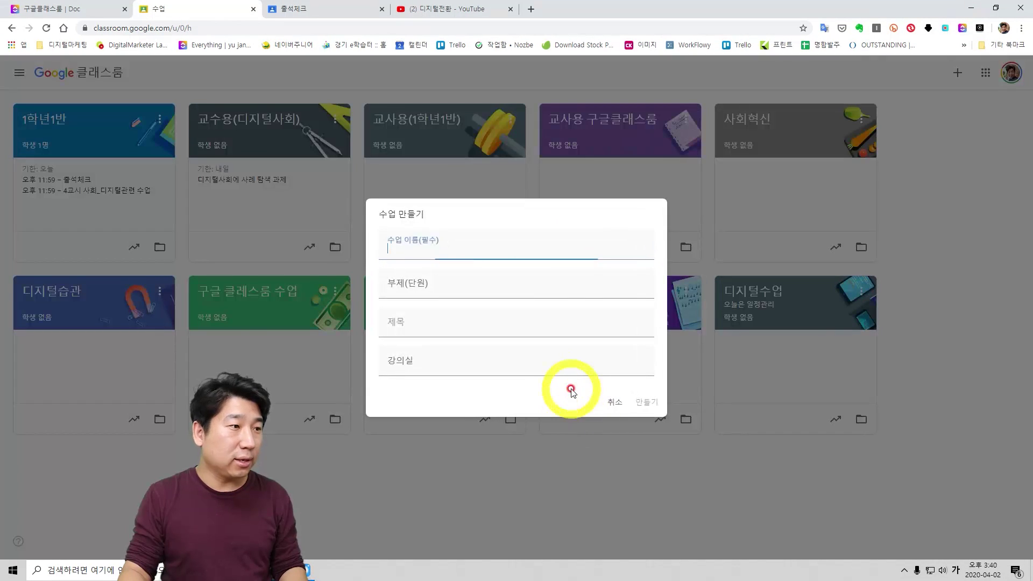
click(496, 242)
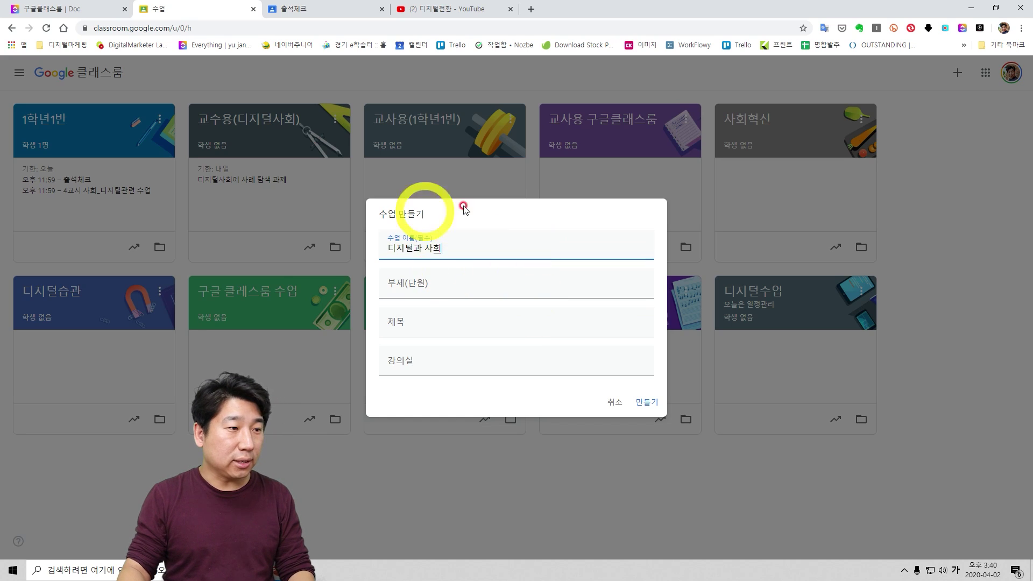
click(656, 404)
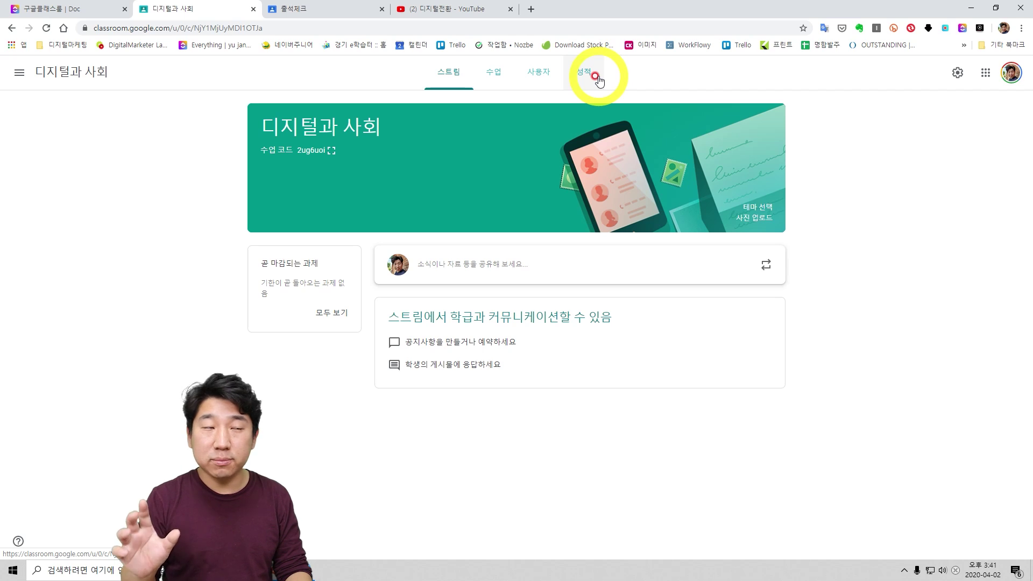
Add a topic named "1강 디지털과 미디어" to the 디지털과 사회 classwork
click(501, 77)
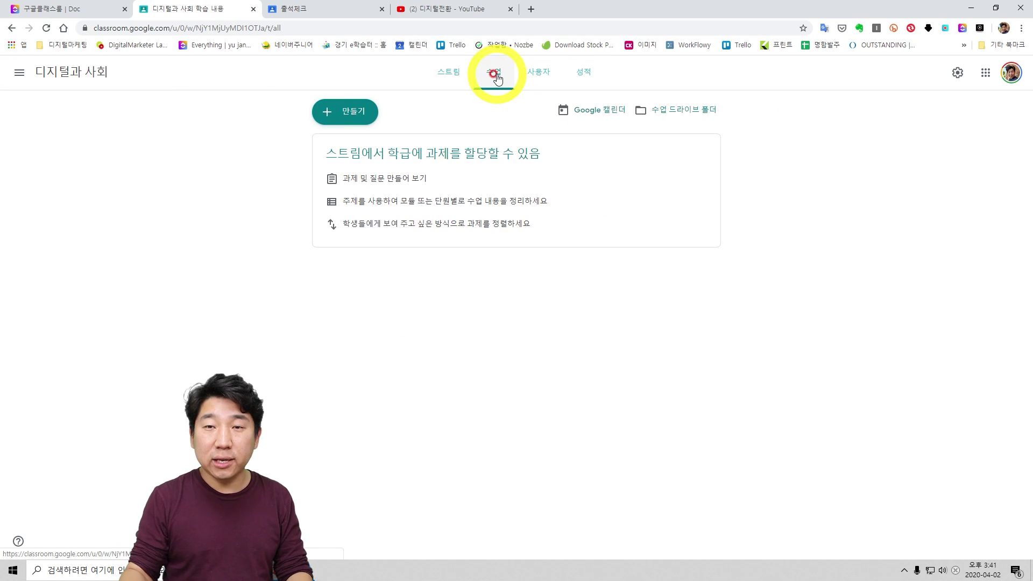
click(351, 111)
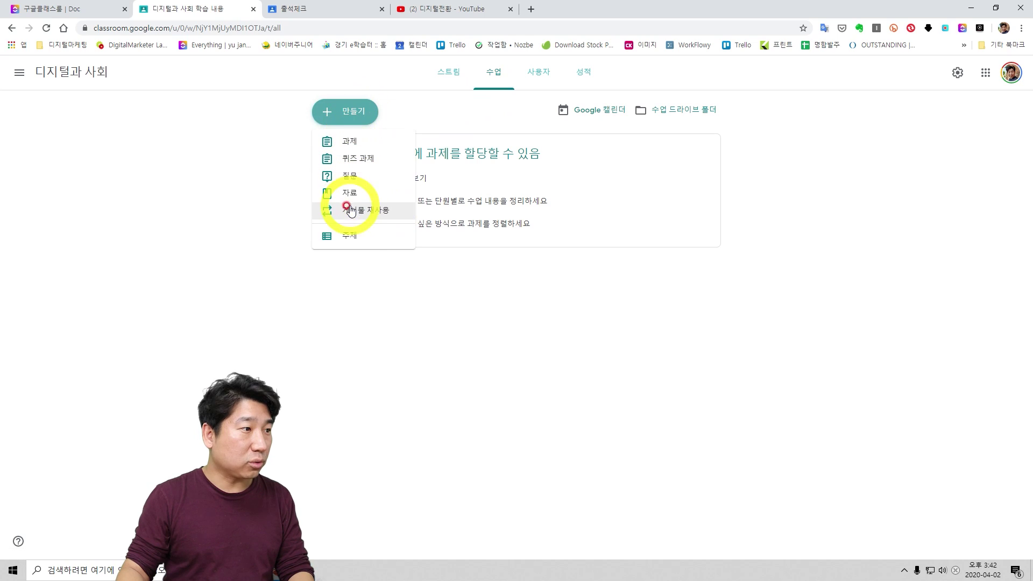
click(357, 240)
text(1강 디지털과 미디어)
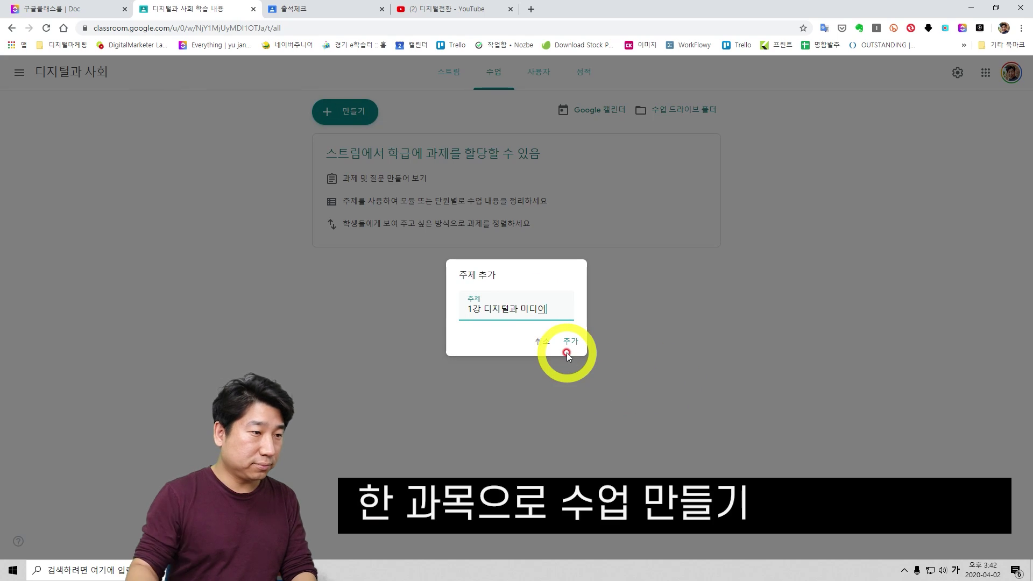
click(571, 341)
Add a second topic named "2강 디지털과 비즈니스" to the classwork
click(351, 111)
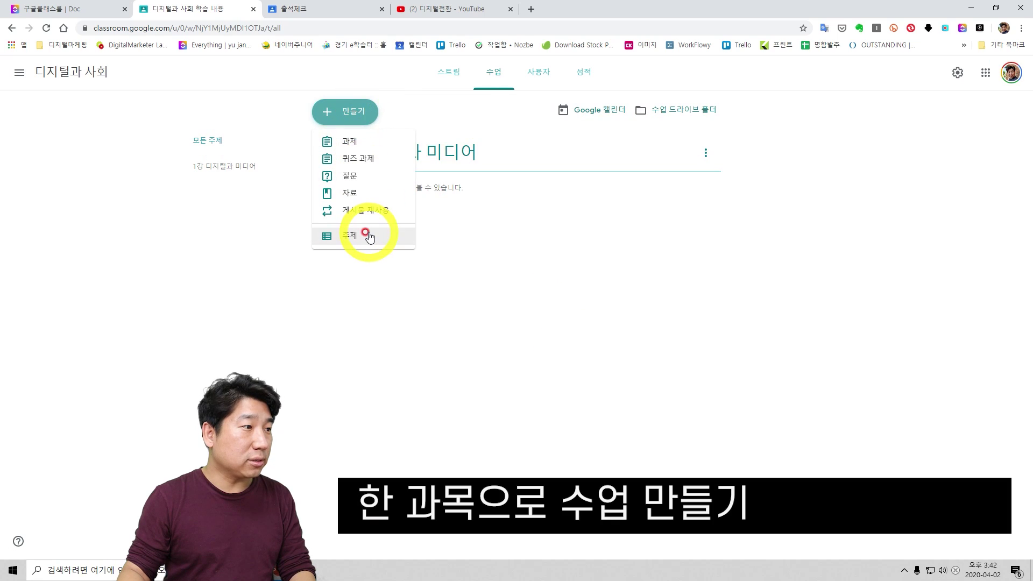
click(369, 237)
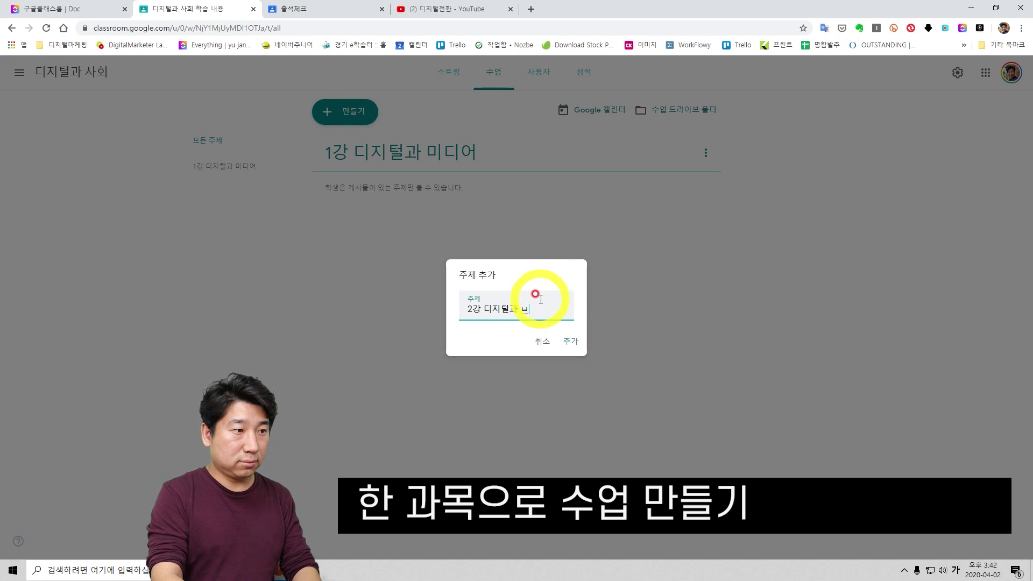
text(2강 디지털과 비즈니스)
click(570, 341)
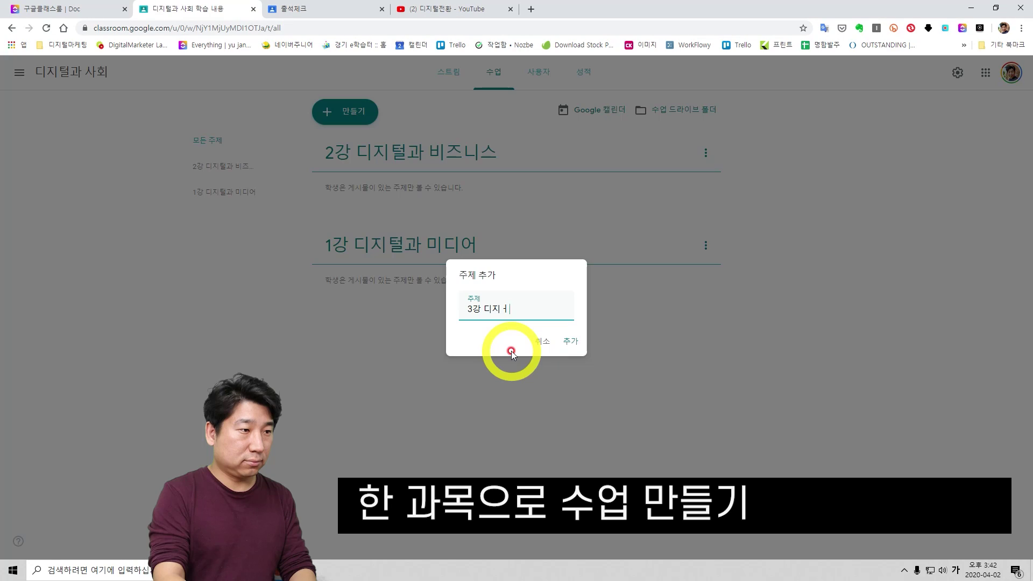
Add a third topic named "3강 디지털과 사람" to the classwork
key(BackSpace)
text(트)
key(BackSpace)
text(털과 사람)
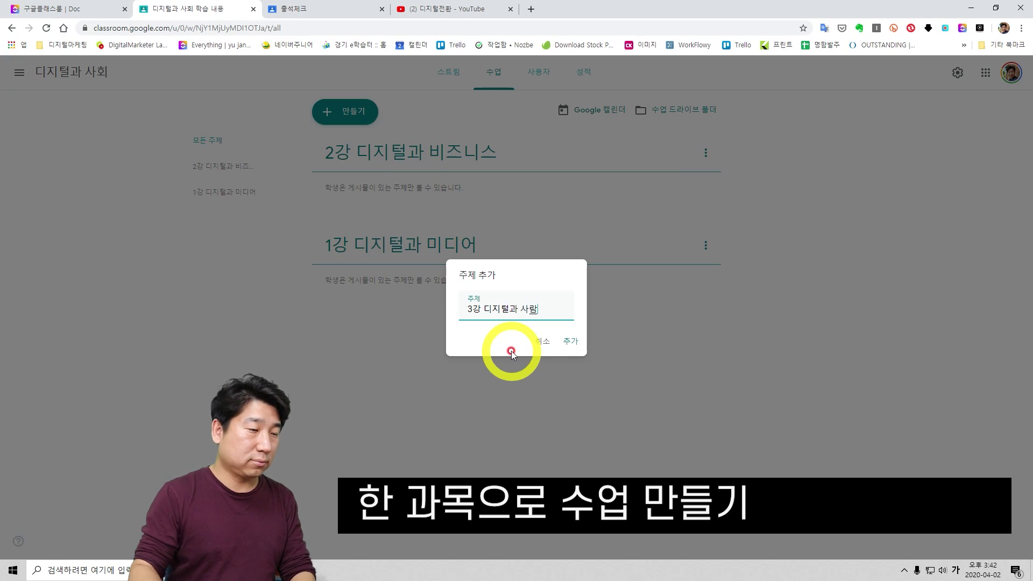
key(Return)
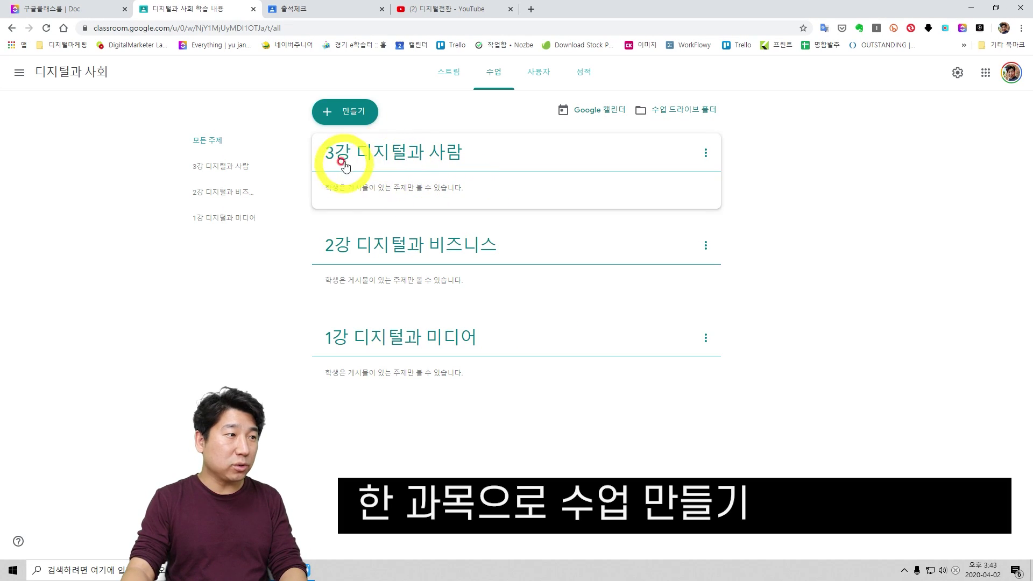
Reorder the classwork topics so they run 1강, 2강, 3강 from first to last
drag(364, 159, 380, 294)
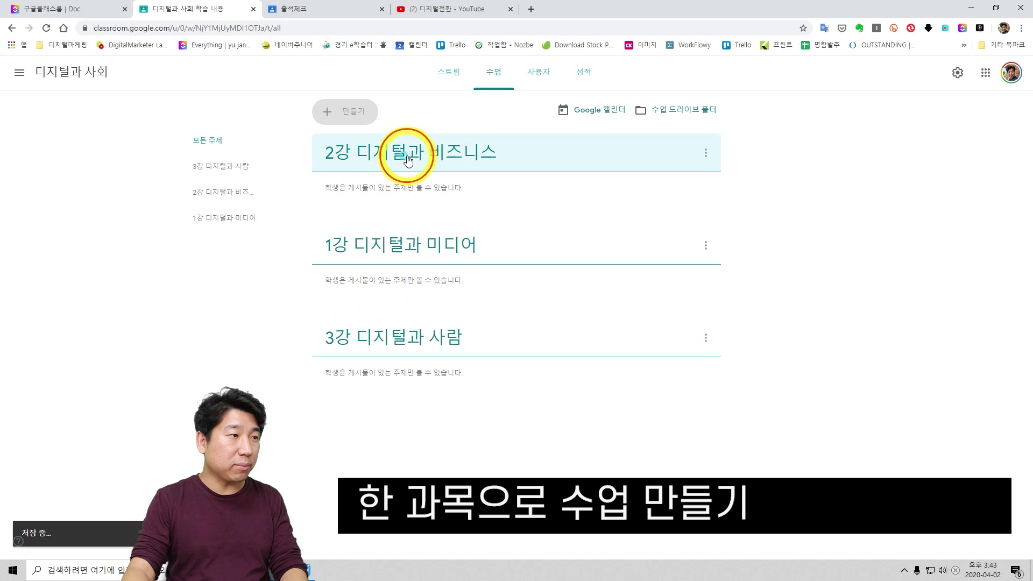
drag(339, 222, 339, 212)
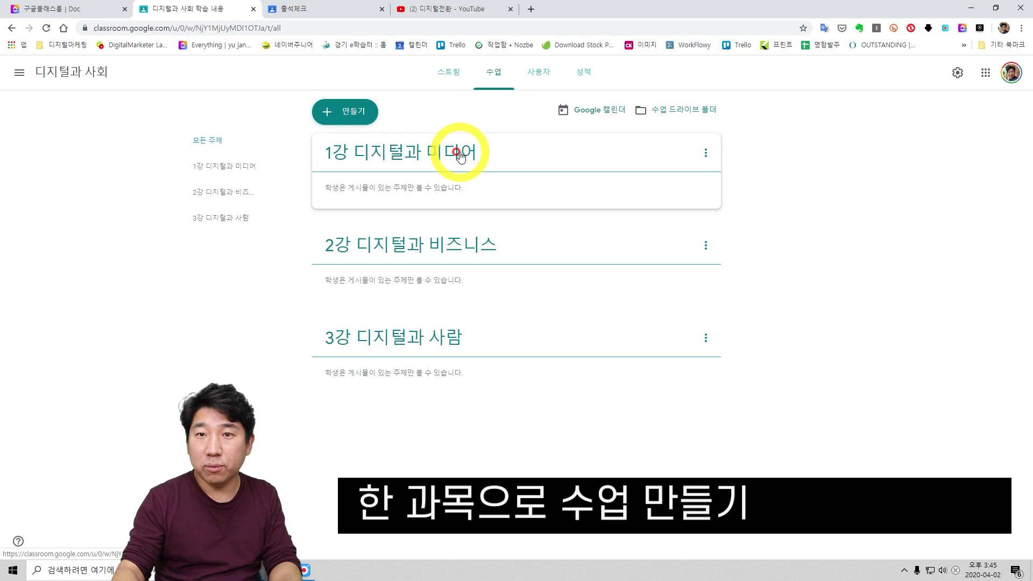
Reuse the "4교시 사회_디지털관련 수업" post from the 1학년1반 class as a new assignment and retitle it "디지털 수업 과제"
click(357, 113)
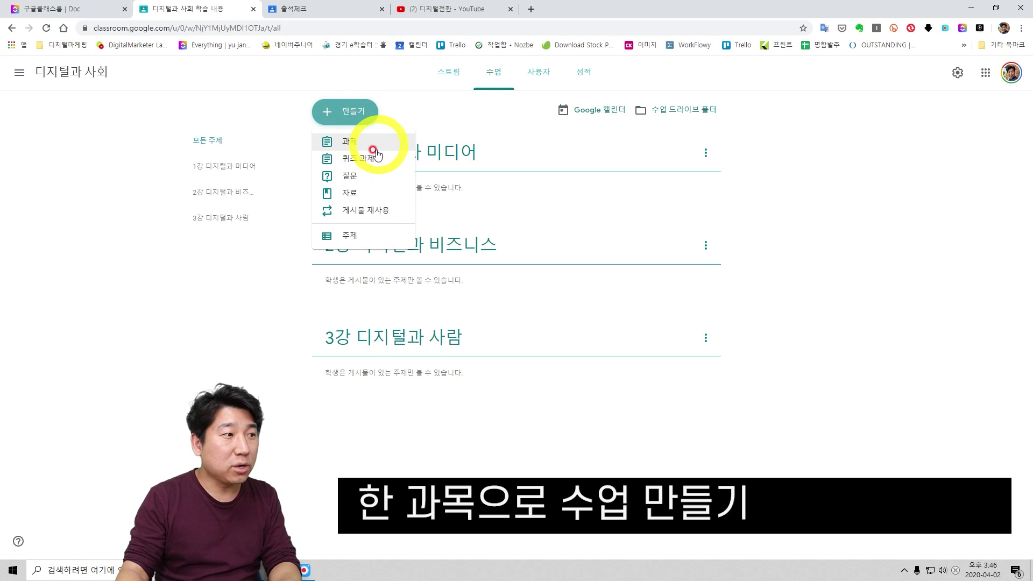
click(346, 215)
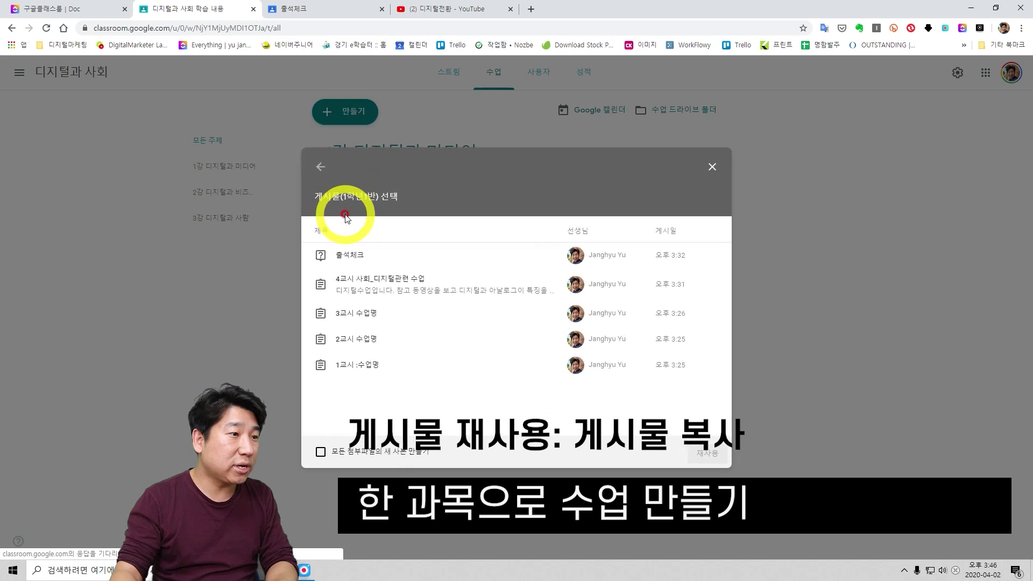
click(320, 167)
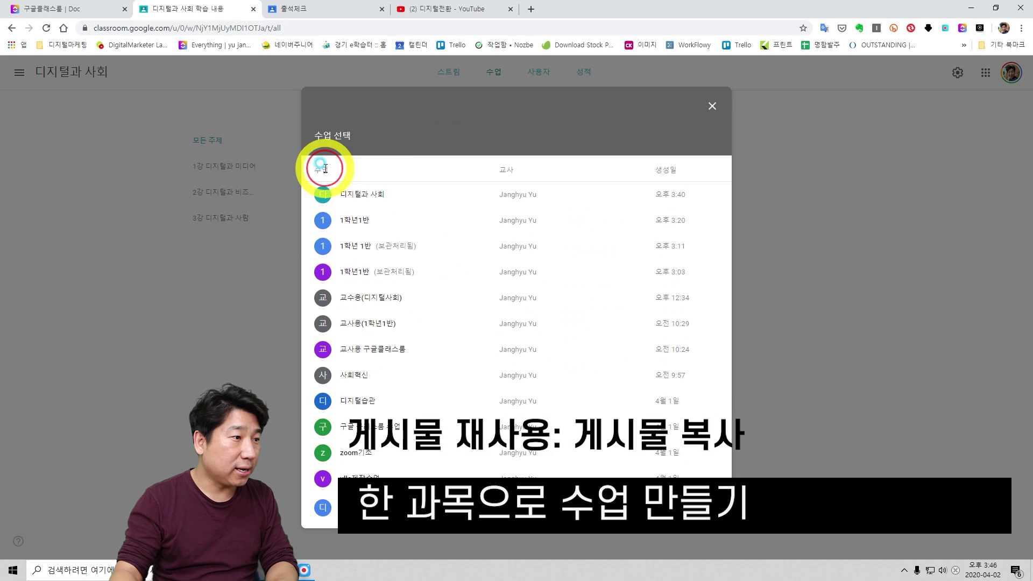
click(370, 220)
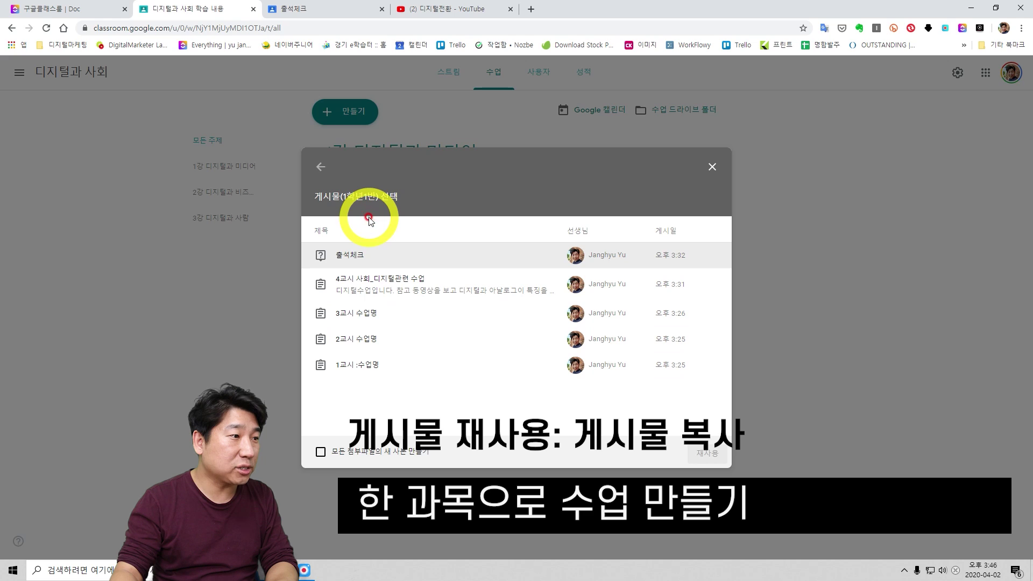
click(378, 284)
click(706, 455)
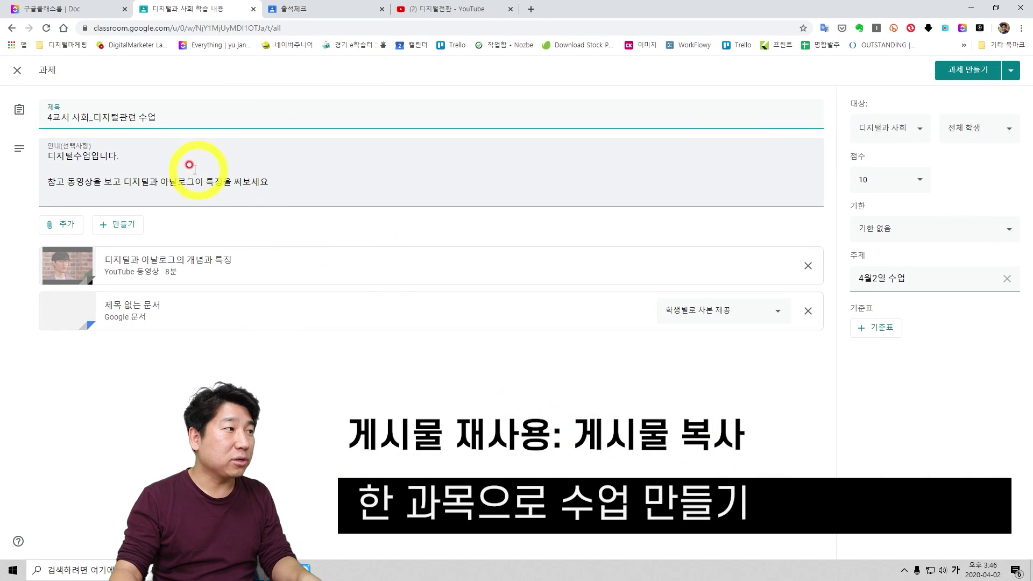
click(171, 119)
key(ctrl+a)
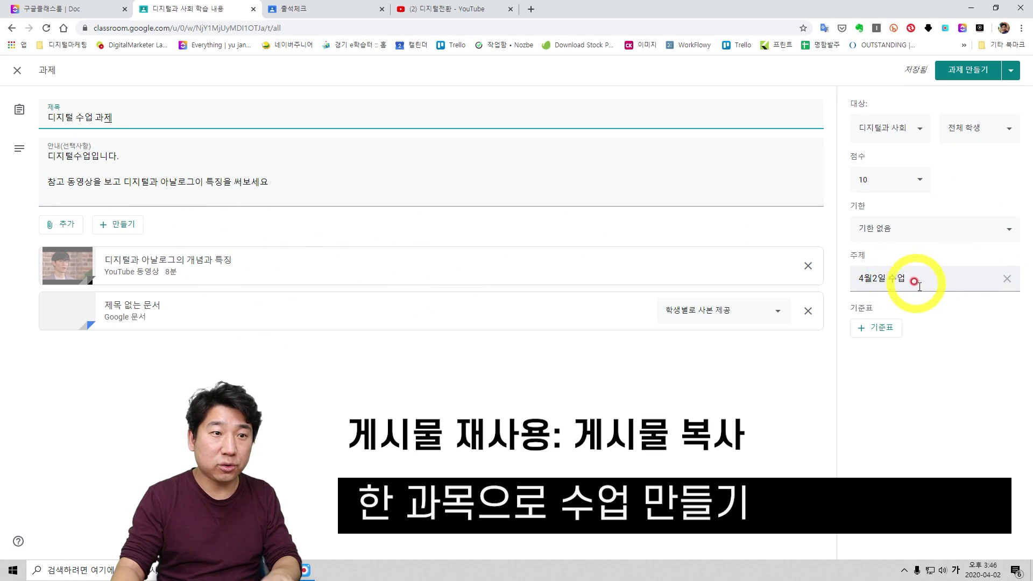
Replace the assignment's topic with "1강 디지털과 미디어" and publish the assignment to the class
click(1006, 278)
click(1005, 281)
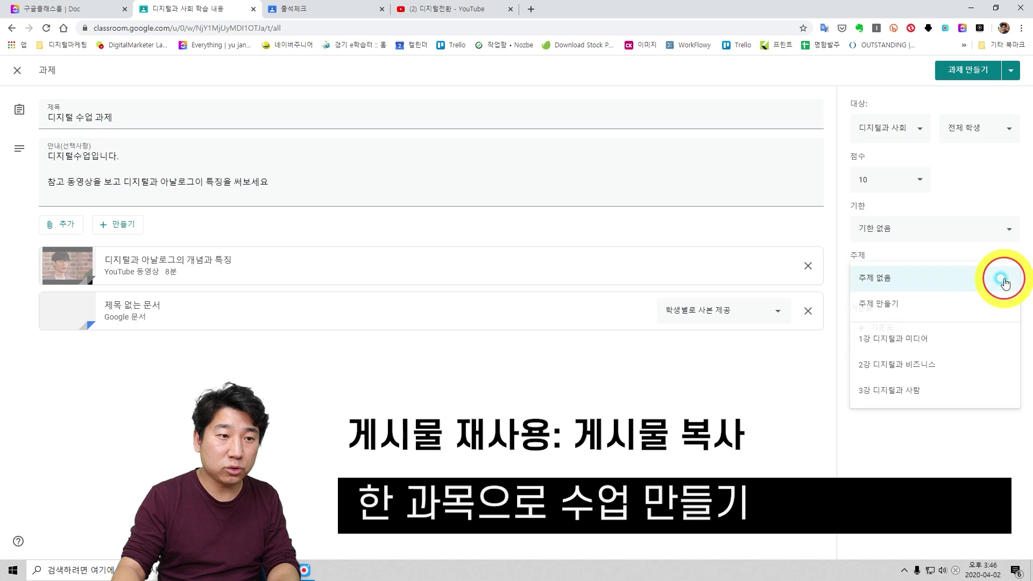
click(898, 340)
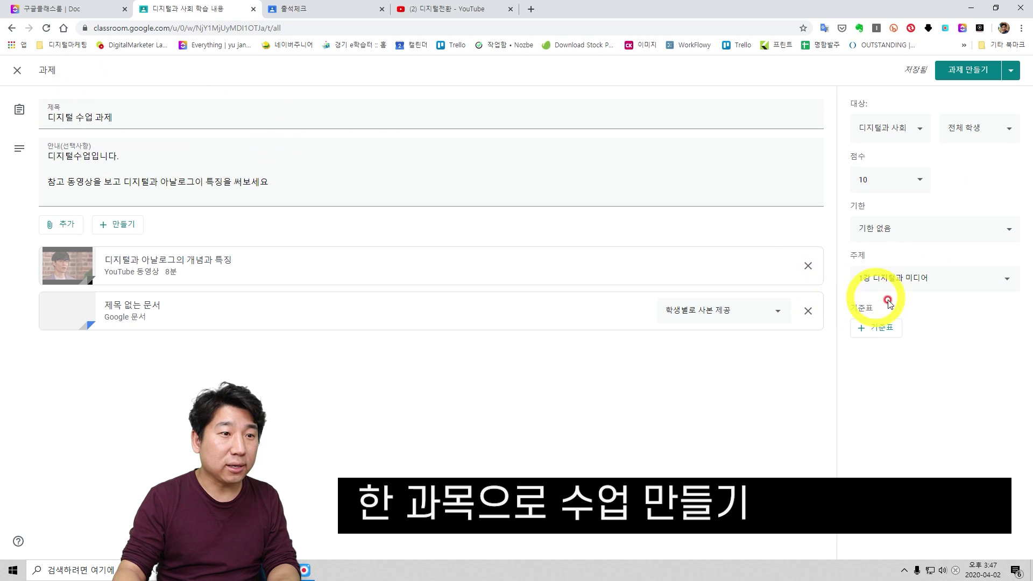
click(966, 77)
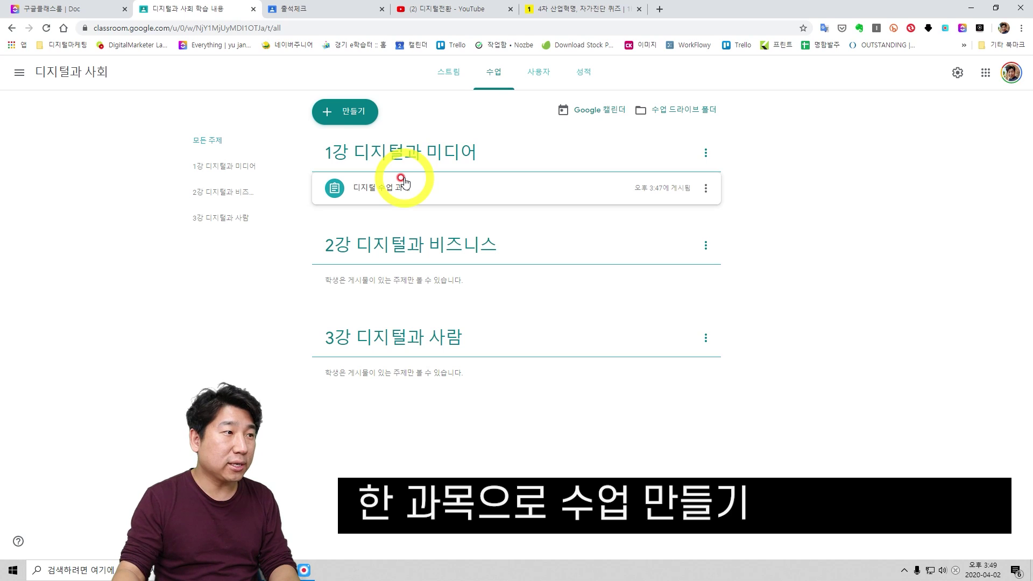
Start a quiz assignment titled "4차산업 퀴즈" with the instructions "아래의 퀴즈를 맞춰보세요"
click(346, 113)
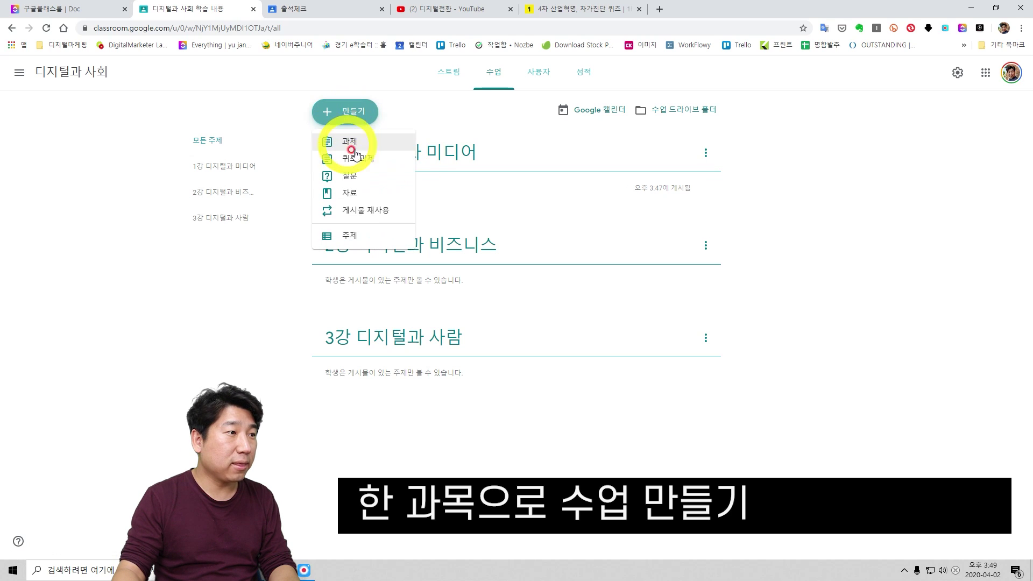
click(355, 162)
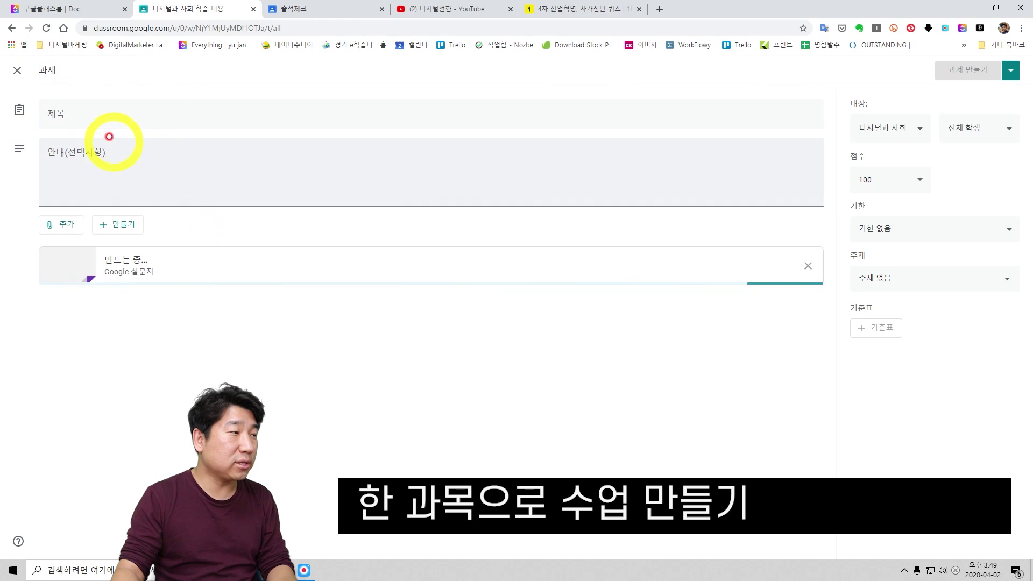
click(114, 118)
text(4차산업 퀴즈)
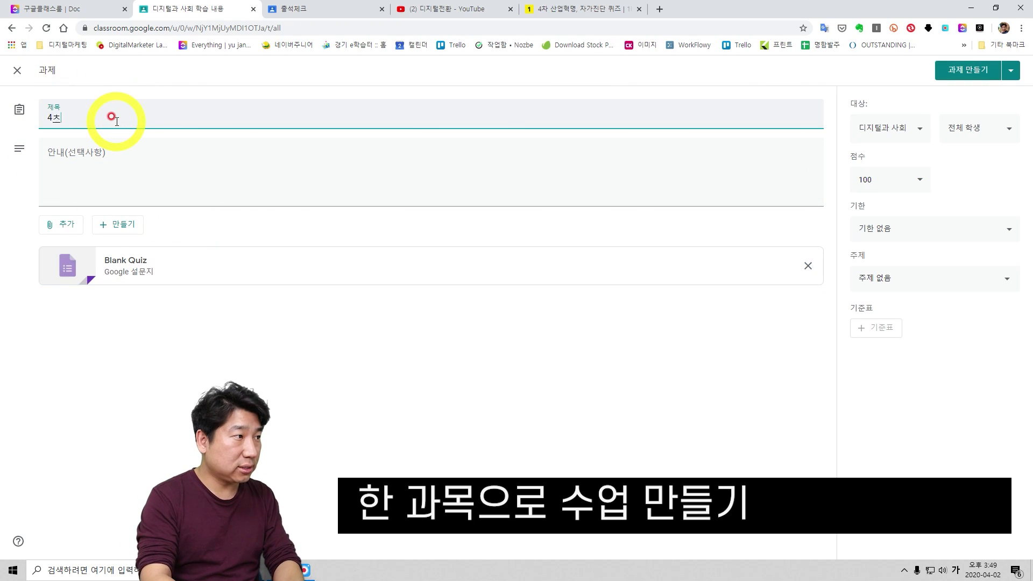
click(138, 179)
text(아래의 퀴즈를 맞춰보세요)
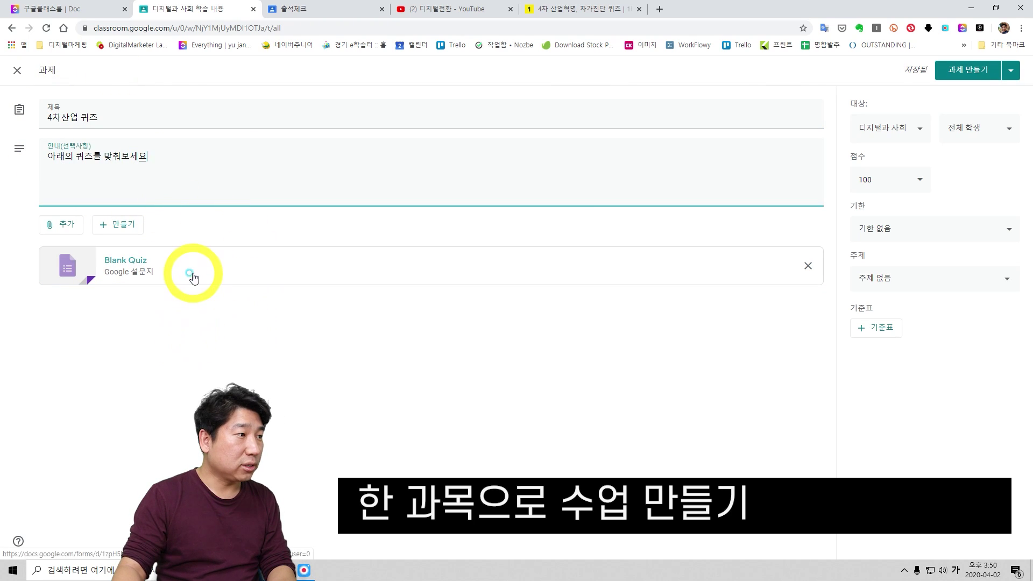
Open the attached Blank Quiz form for editing and set its title to "4차산업 퀴즈"
click(192, 274)
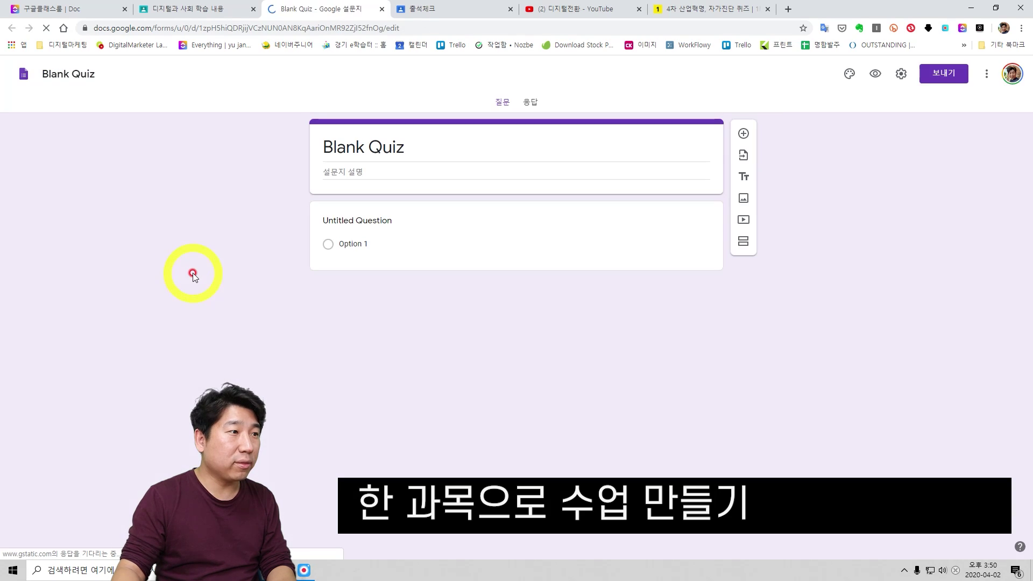
click(516, 213)
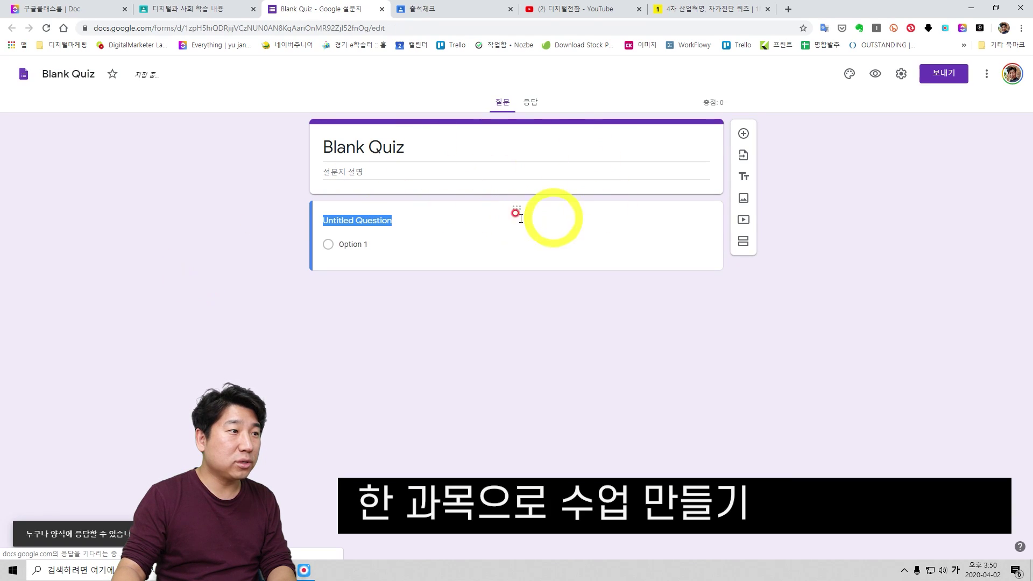
click(418, 151)
text(4차산업 퀴즈)
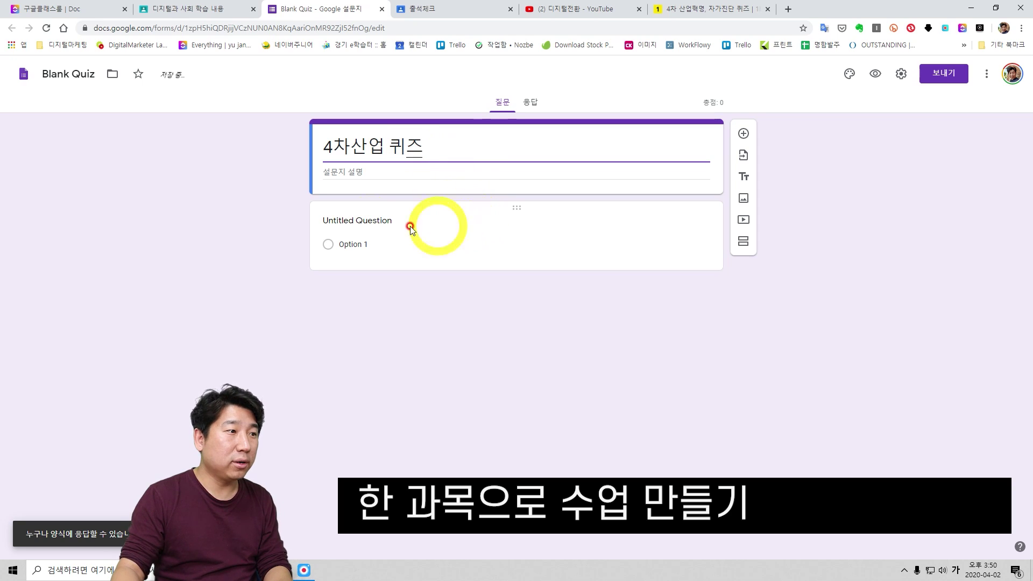
Enter the first question "온라인으로 상품이나 서비스를 주문하면 오프라인으로 제공되는 서비스로, 배달의 민족, 카카오 택시, 에어비앤비 등으로 대표되는 이 체계는?" with options 010, 020, 030 and 040
click(381, 224)
text(온라인으로 상품이나 서비스를 주문하면 오프라인으로 제공되는 서비스로, 배달의 민족, 카카오 택시, 에어비앤비 등으로 대표되는 이 체계는?)
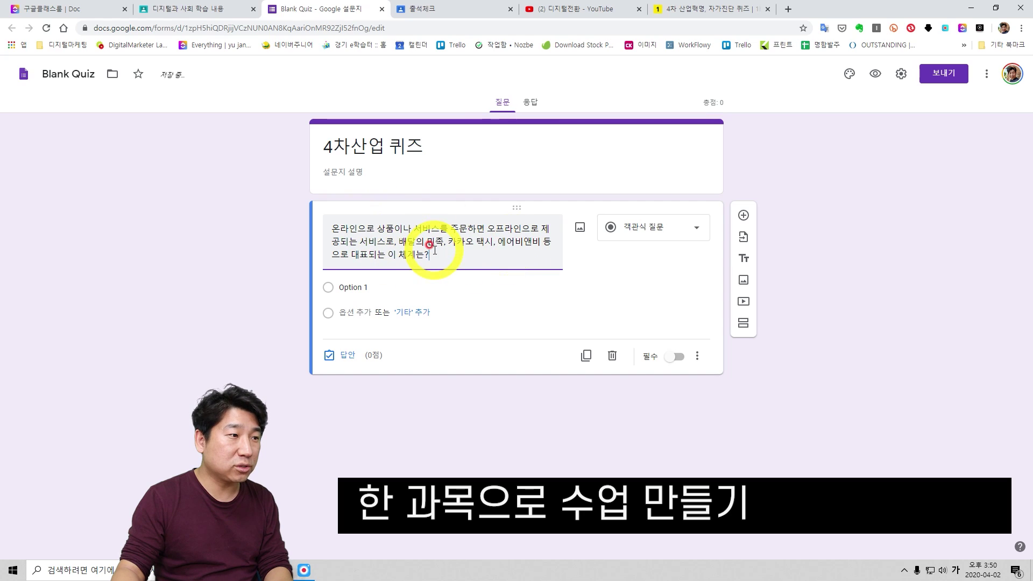
click(355, 289)
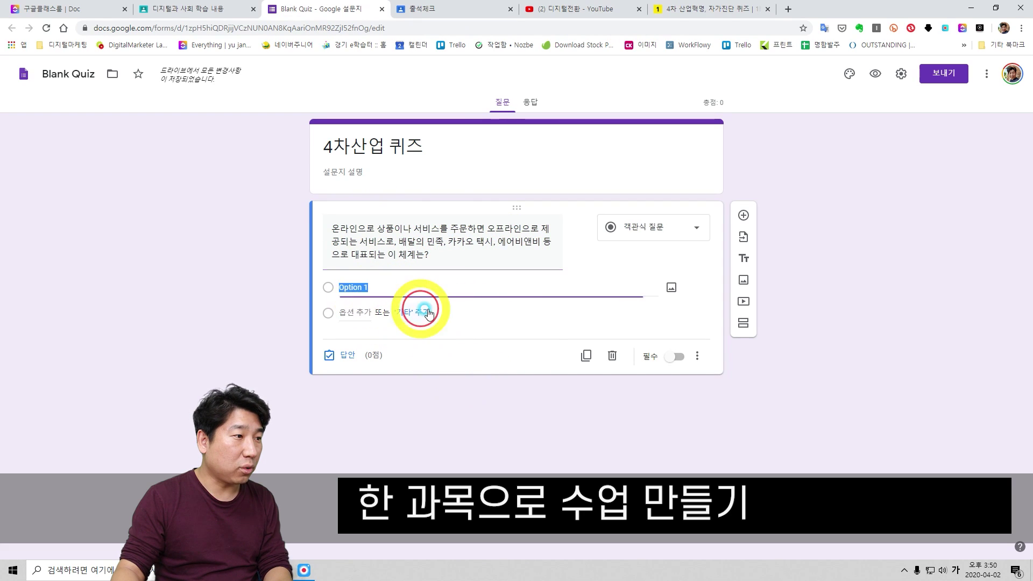
text(010)
click(356, 312)
text(010)
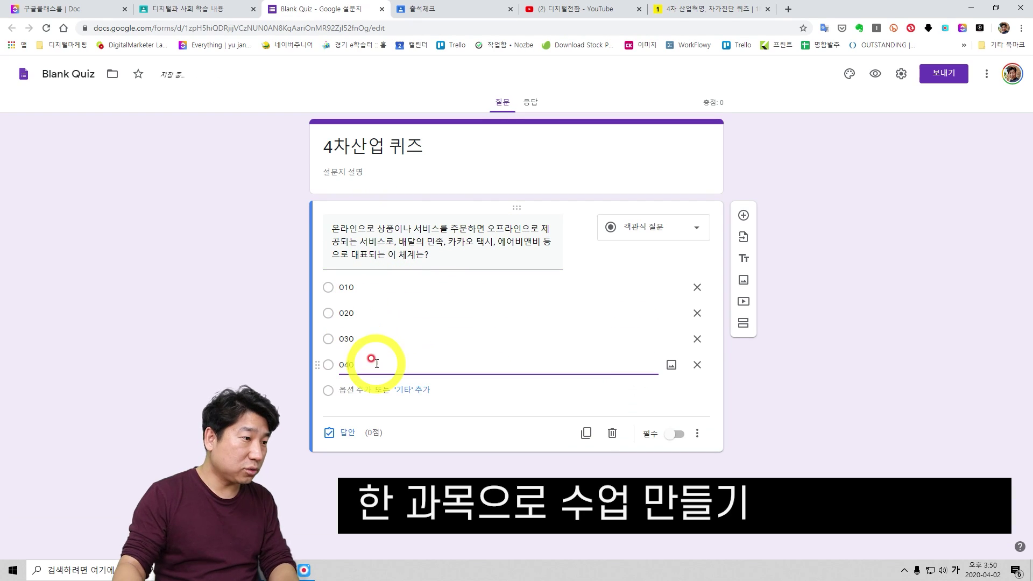
double_click(481, 343)
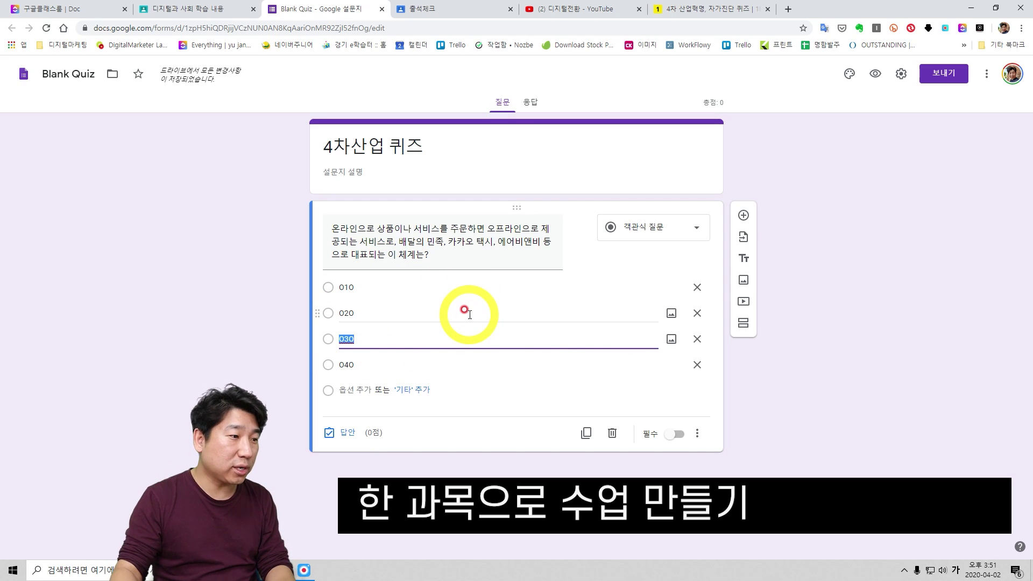
Set the first question's answer key to option 020, worth 50 points
click(346, 434)
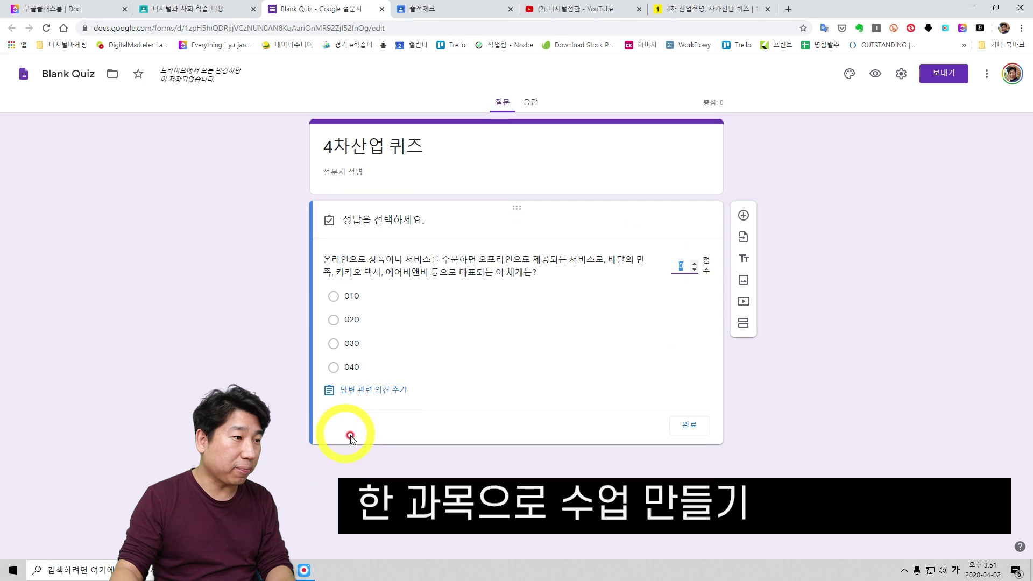
click(335, 321)
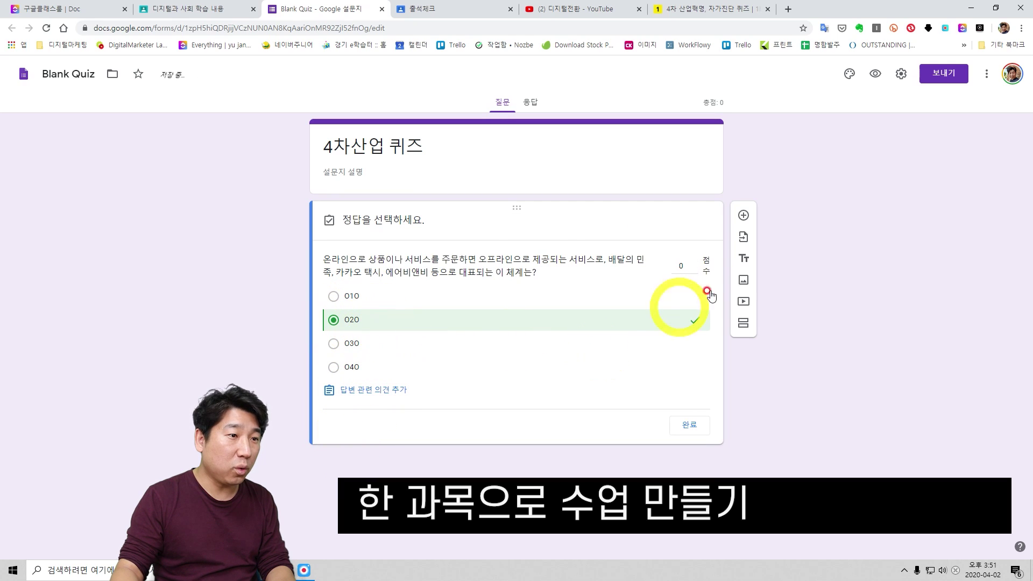
click(656, 274)
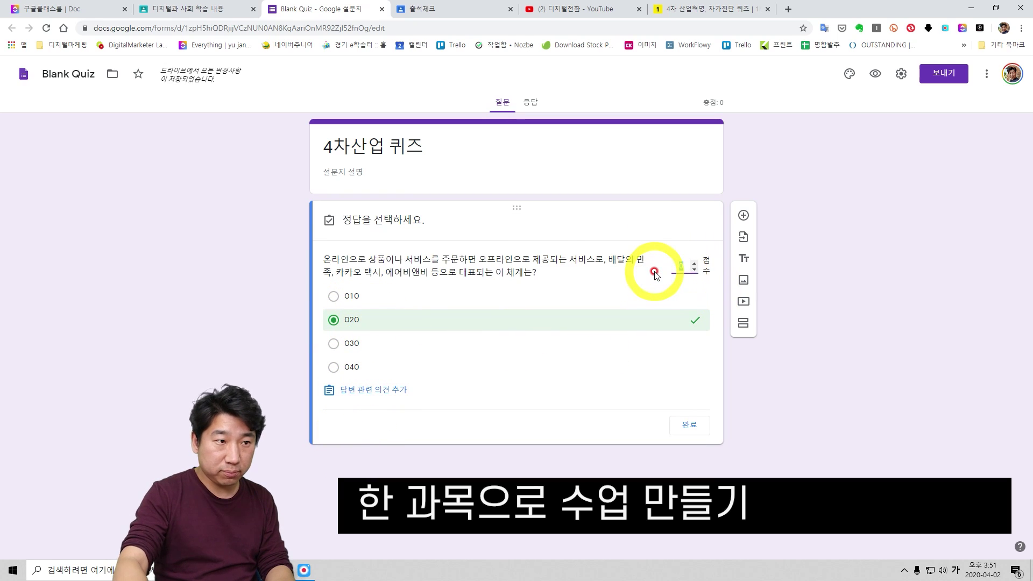
text(50)
click(692, 423)
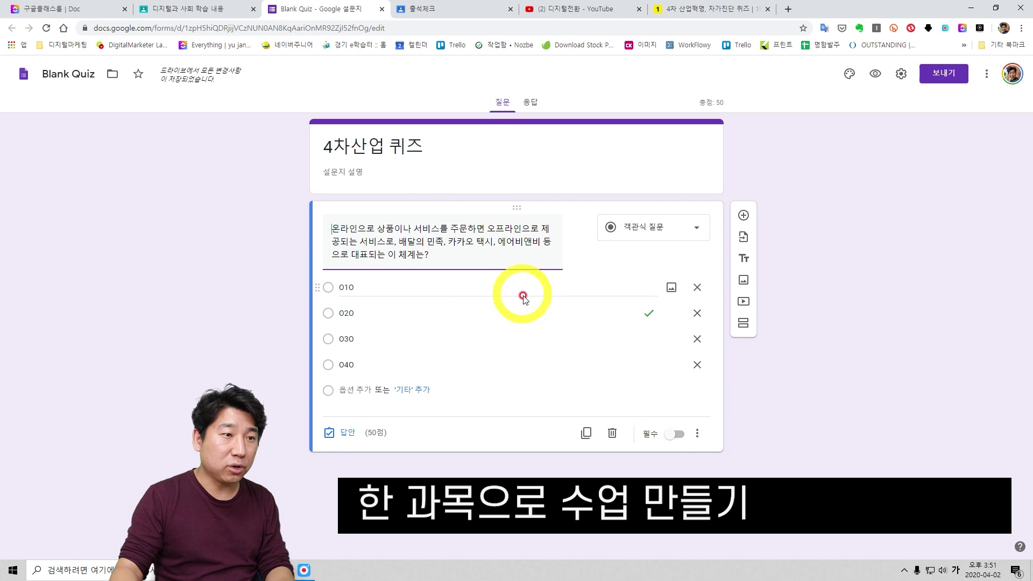
Add a second question "IBM이 2011년에 개발한 인공지능 컴퓨터로 인간이 자연어로 물으면 답할 수 있게 최적화된 이것은?" with options 알파고, 사만다, 왓슨 and ai
click(743, 215)
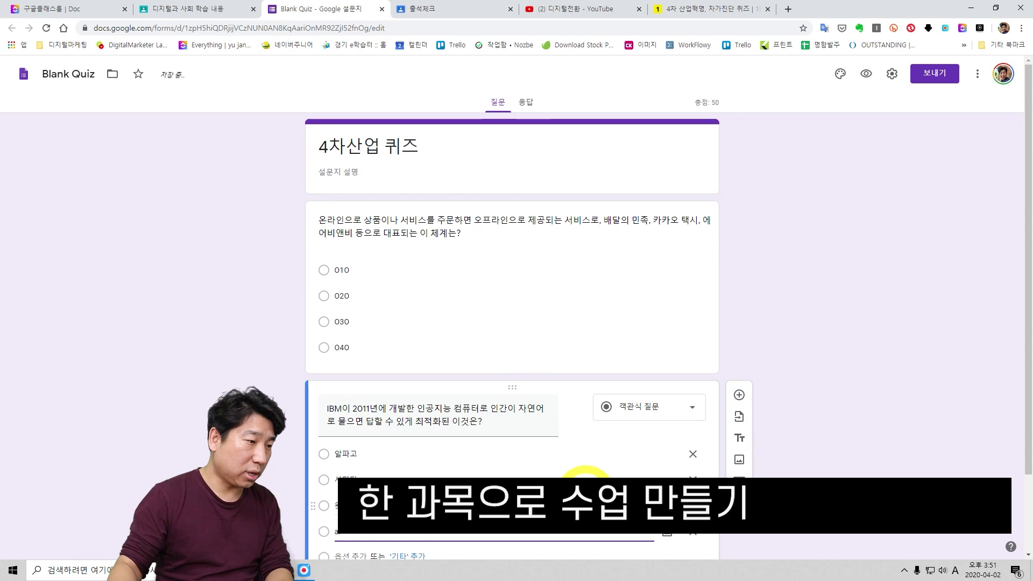
scroll(538, 377, down, 2)
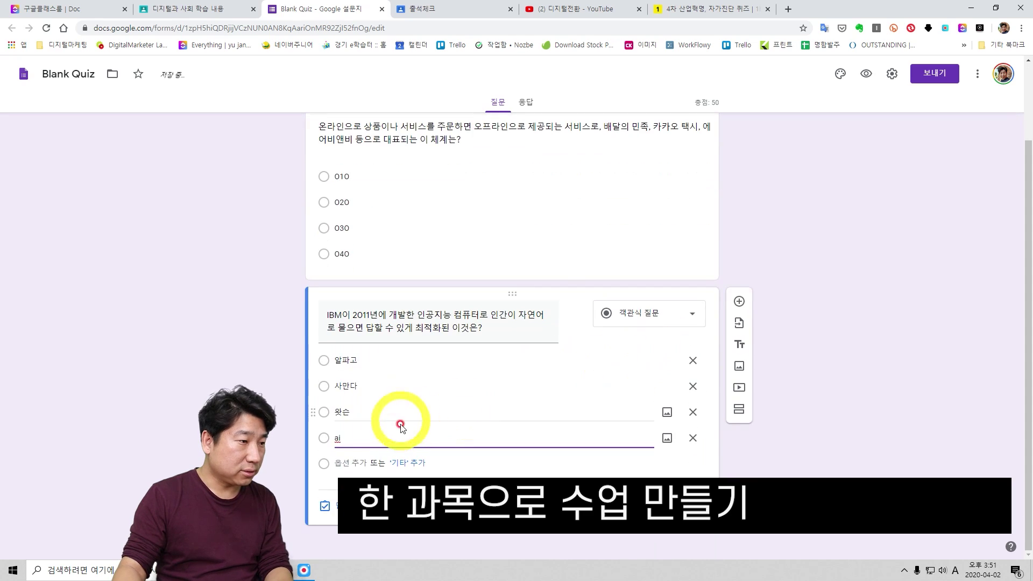
Set the IBM question's answer key to 왓슨, worth 50 points
click(335, 507)
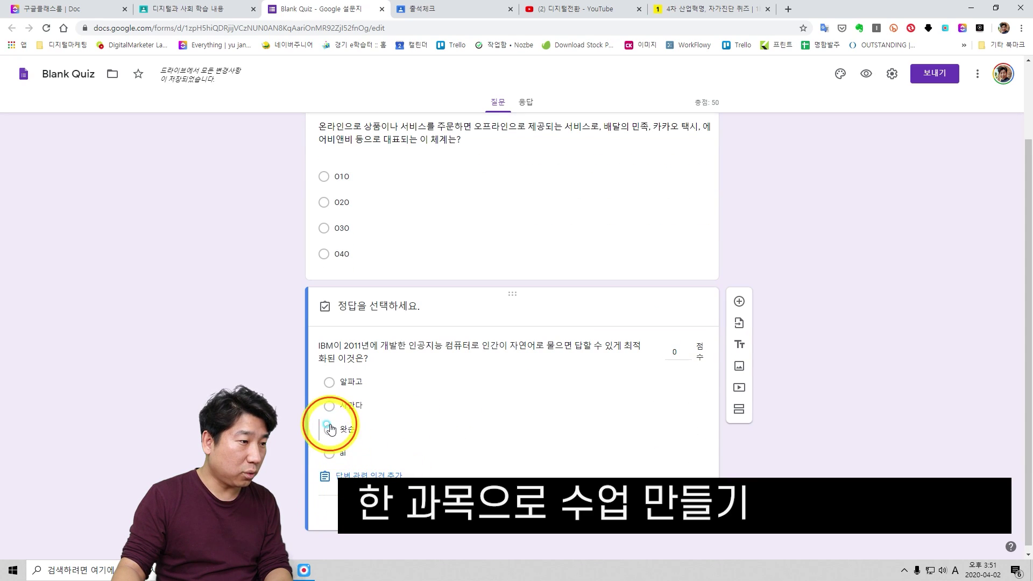
click(329, 429)
click(684, 356)
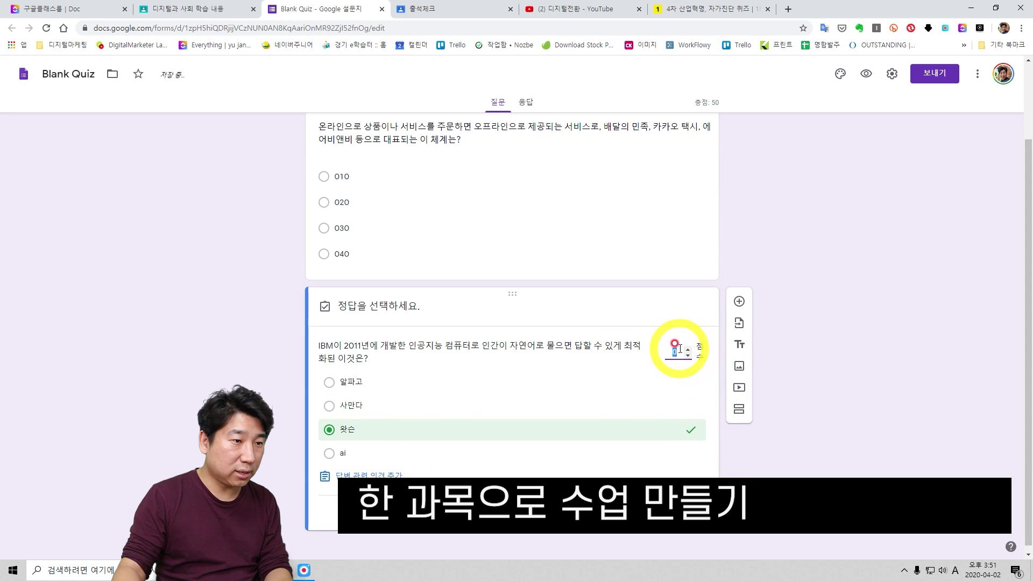
double_click(674, 344)
scroll(509, 289, up, 2)
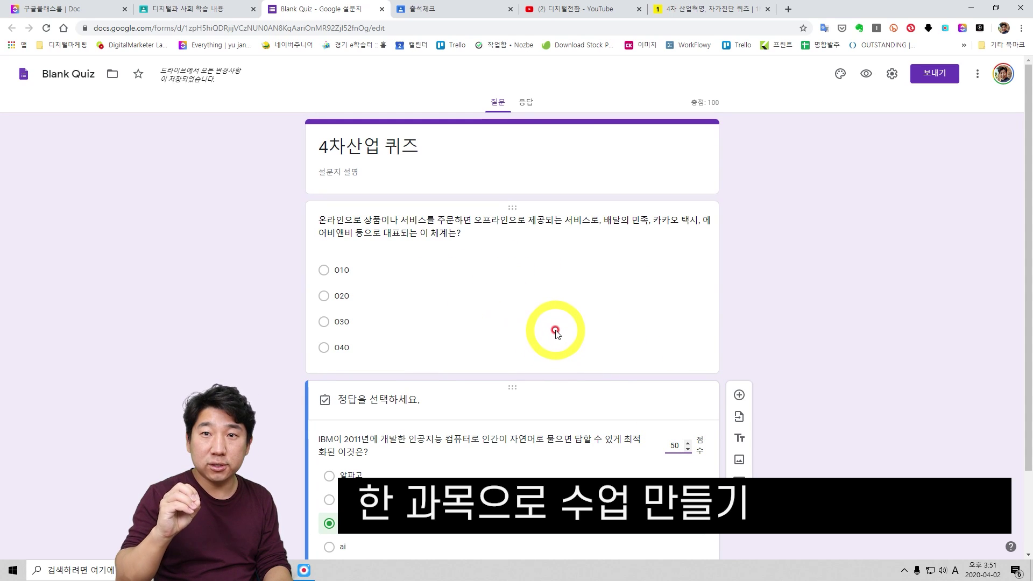
scroll(590, 362, down, 2)
click(687, 521)
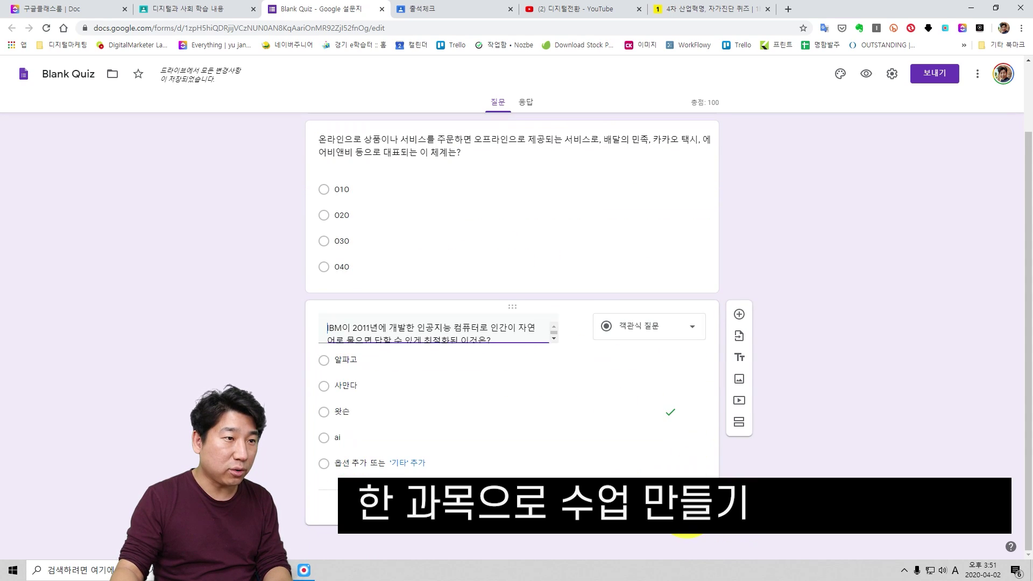
Rename the form file "4차산업퀴즈", close the form and return to the quiz assignment draft in the 디지털과 사회 class
scroll(733, 442, up, 2)
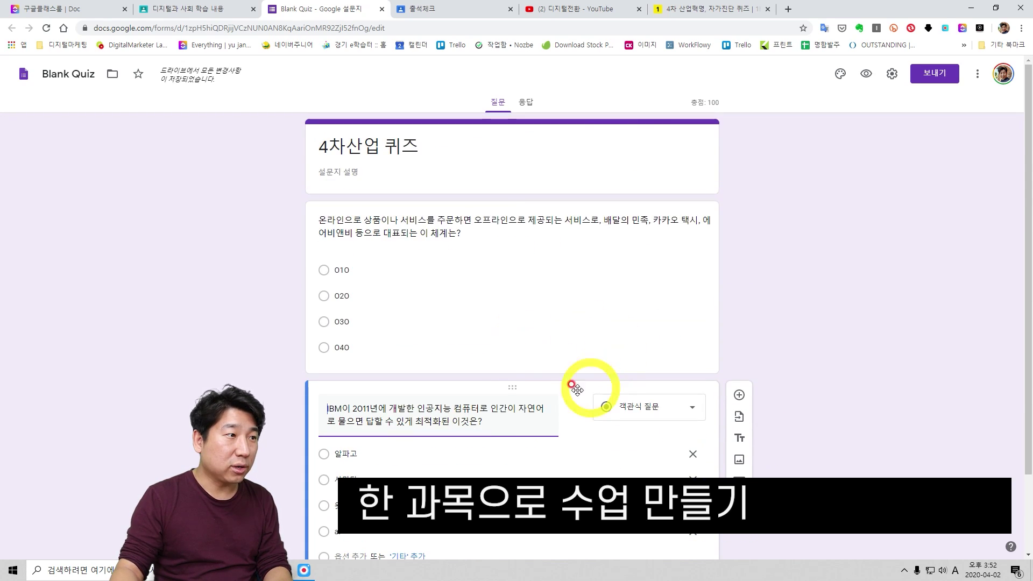
click(89, 74)
key(ctrl+a)
text(4차산업퀴즈)
scroll(651, 339, down, 2)
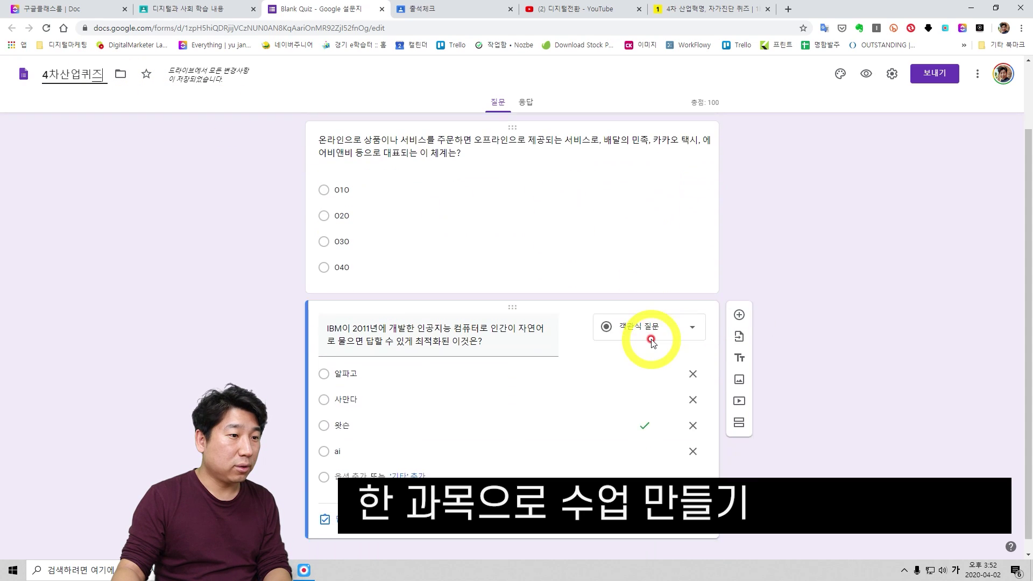
scroll(646, 317, up, 2)
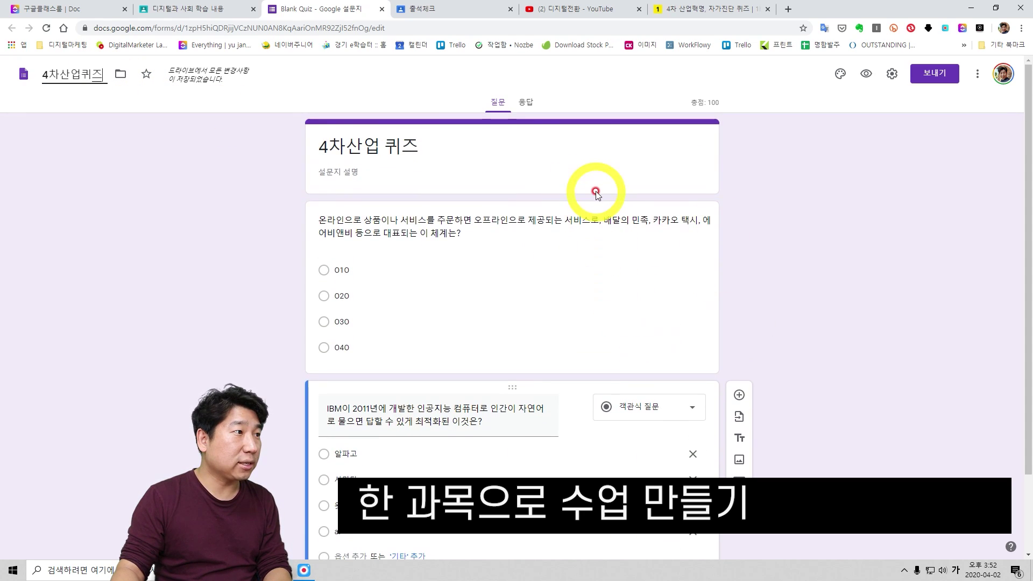
click(382, 9)
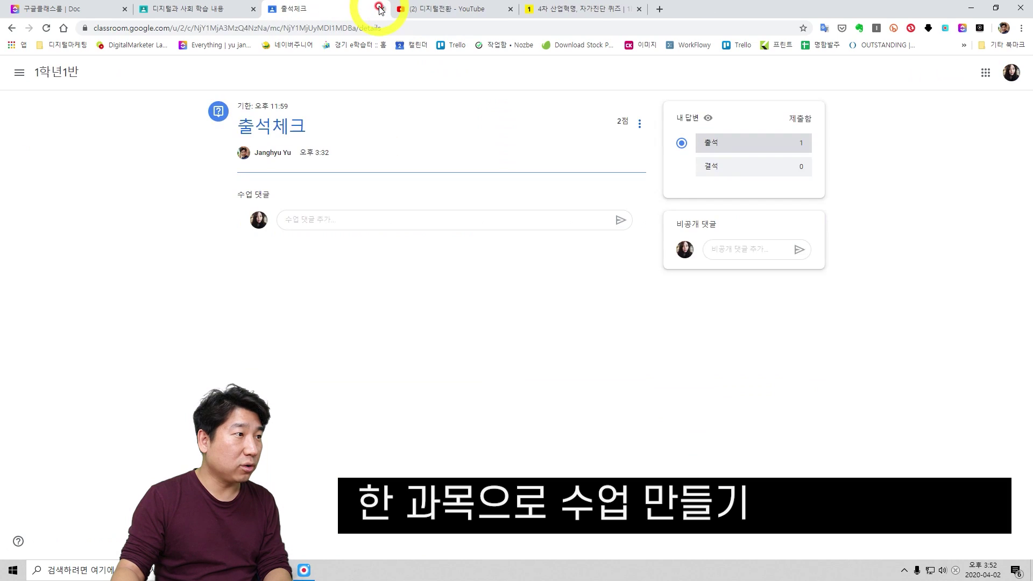
click(186, 9)
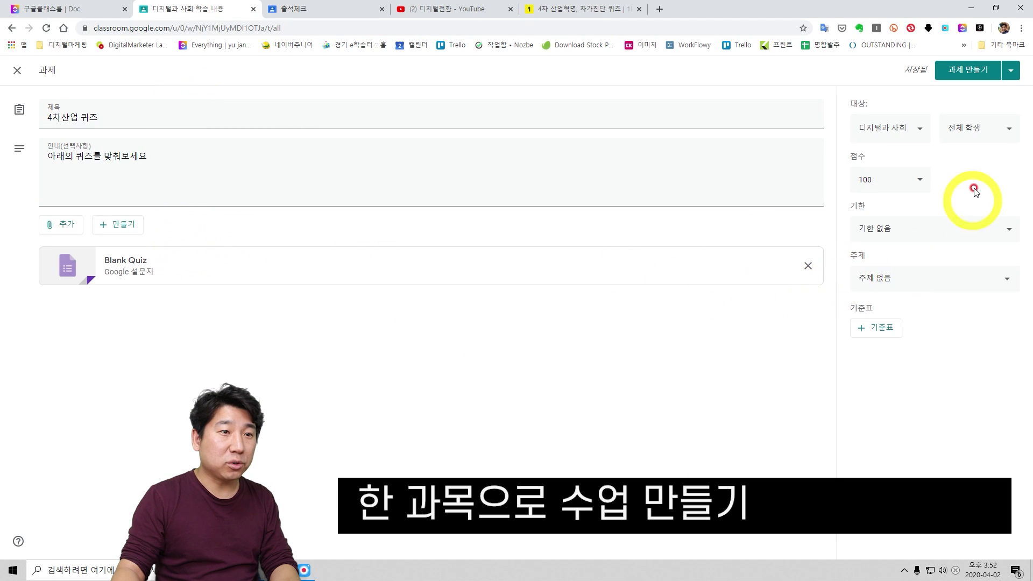
Set the 4차산업 퀴즈 assignment's due date to 2020. 4. 3. with the time 오후 11:59
click(909, 188)
click(1011, 231)
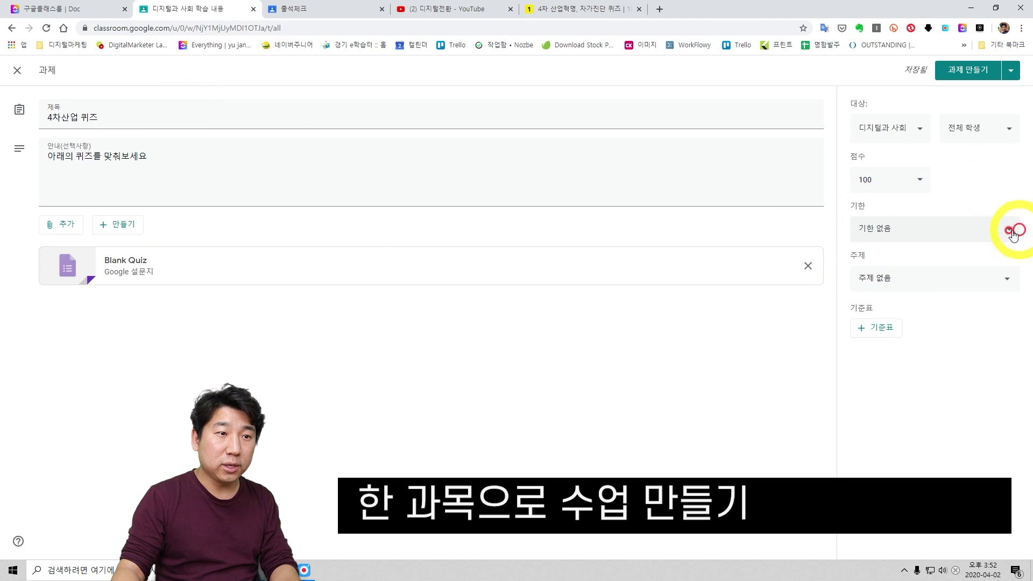
click(954, 268)
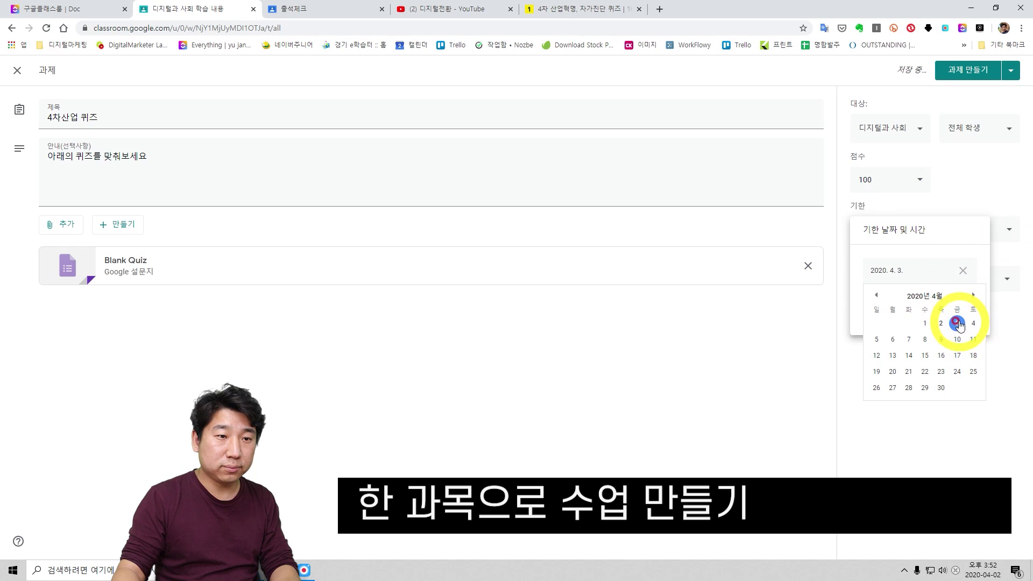
click(958, 323)
click(954, 322)
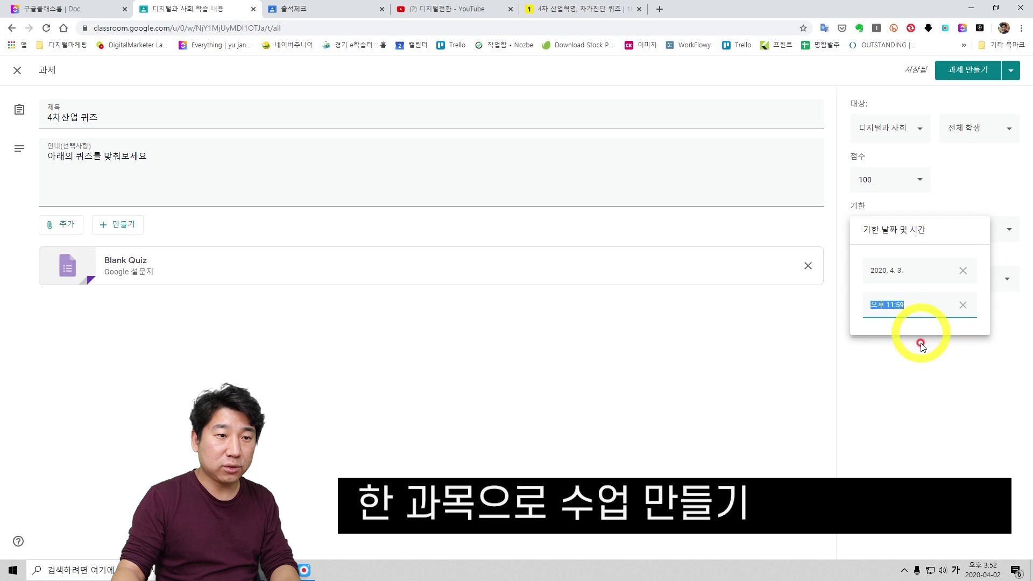
click(918, 341)
Assign the quiz to the topic 1강 디지털과 미디어 and publish the assignment
click(942, 285)
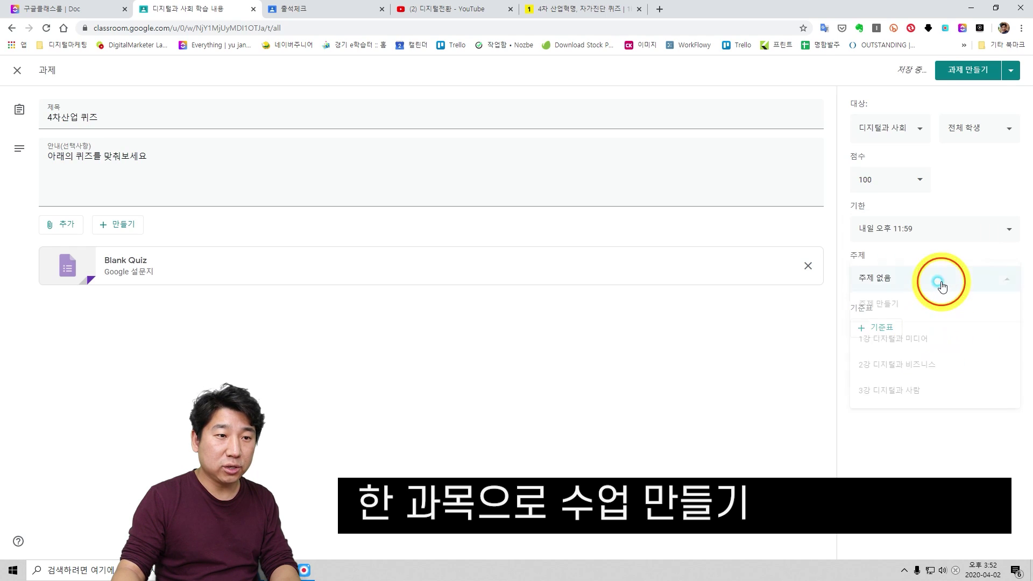
click(929, 344)
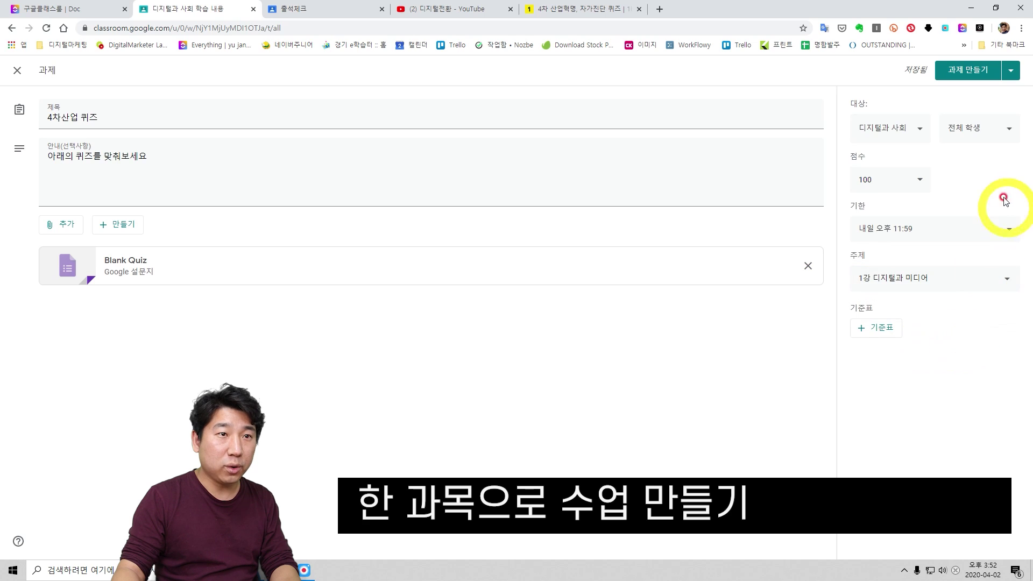
click(966, 81)
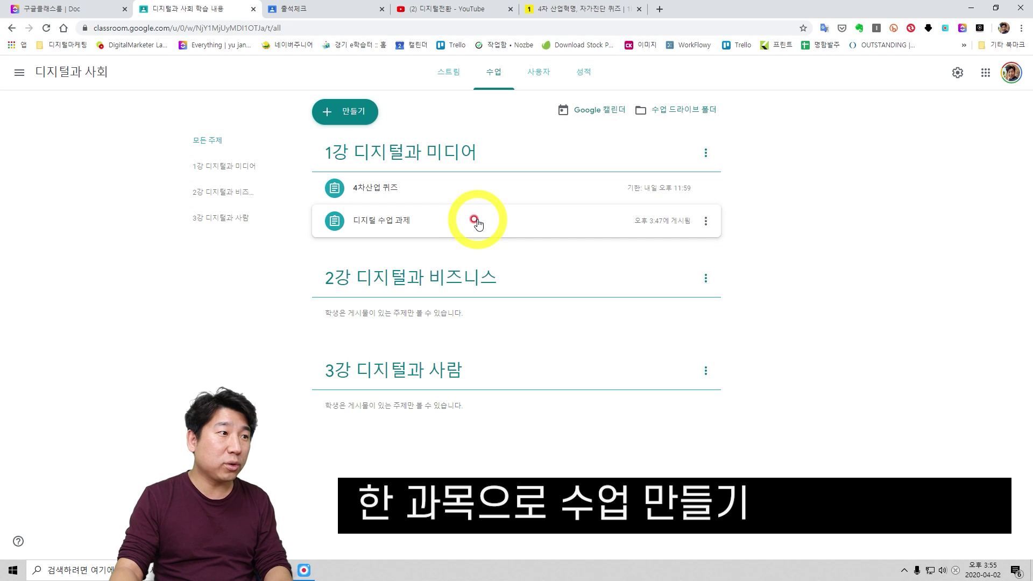
Copy the 디지털과 사회 class code from the class stream and use it to join the class from the student account
click(543, 77)
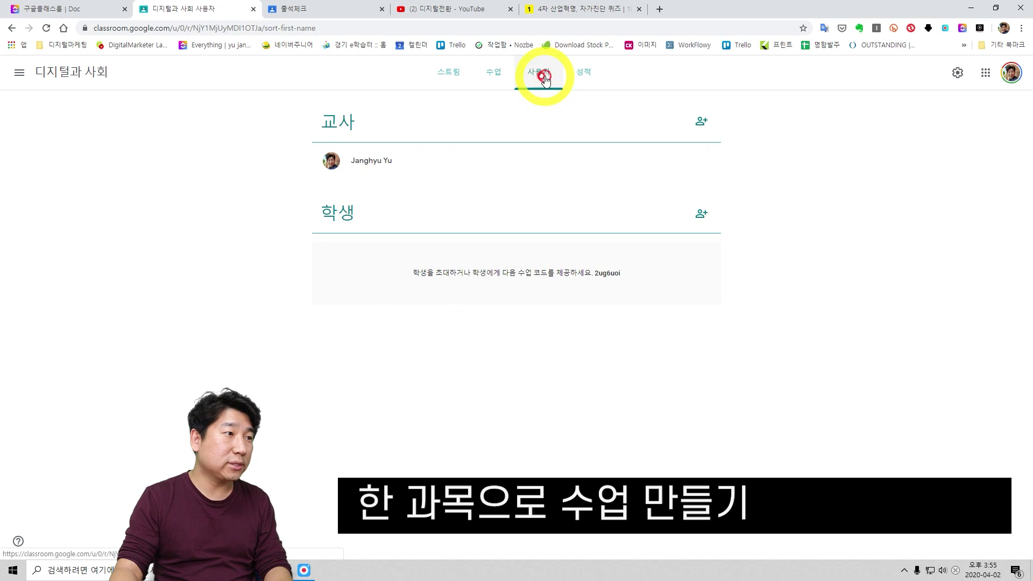
click(452, 71)
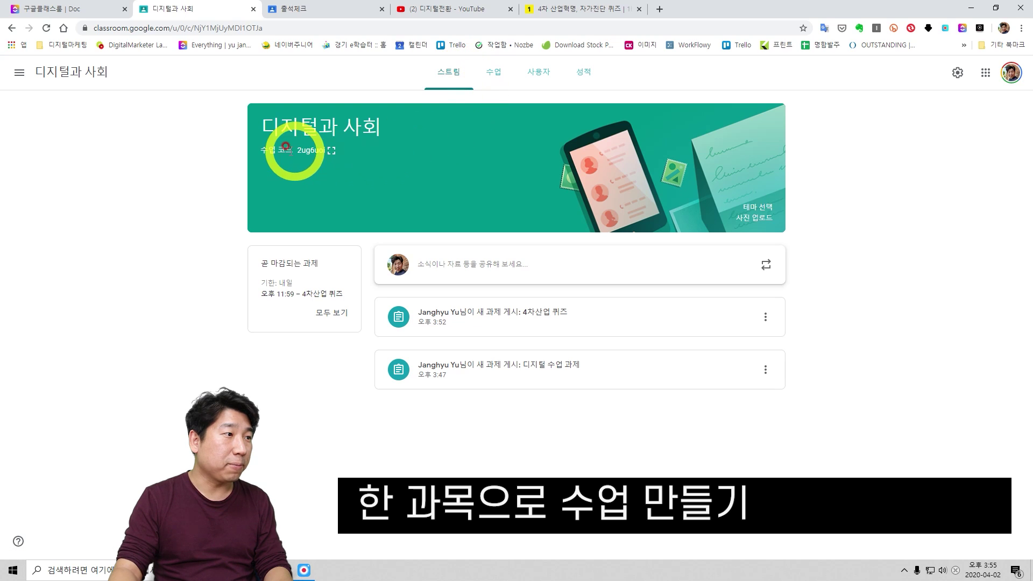
click(331, 151)
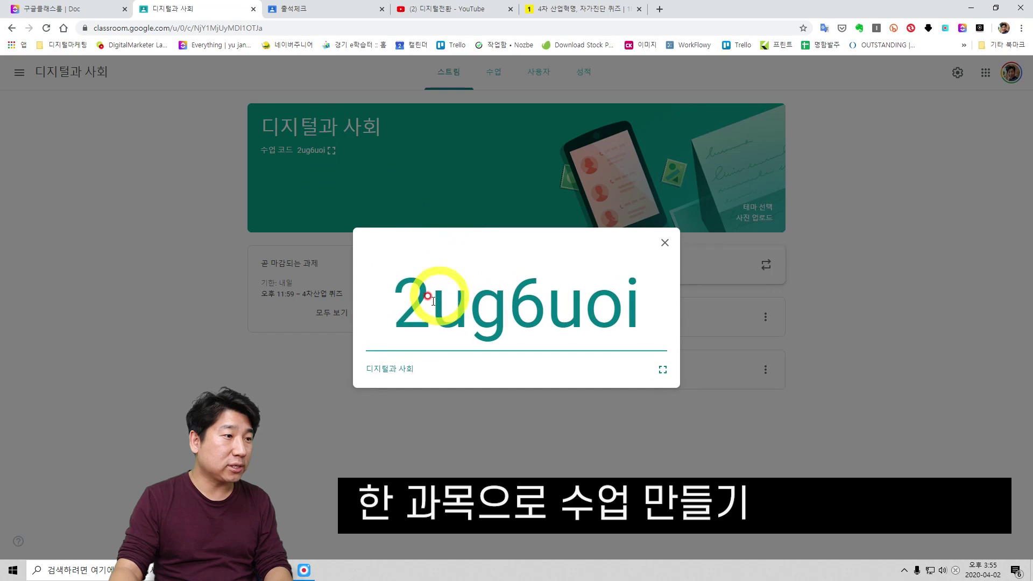
drag(428, 297, 638, 299)
key(ctrl+c)
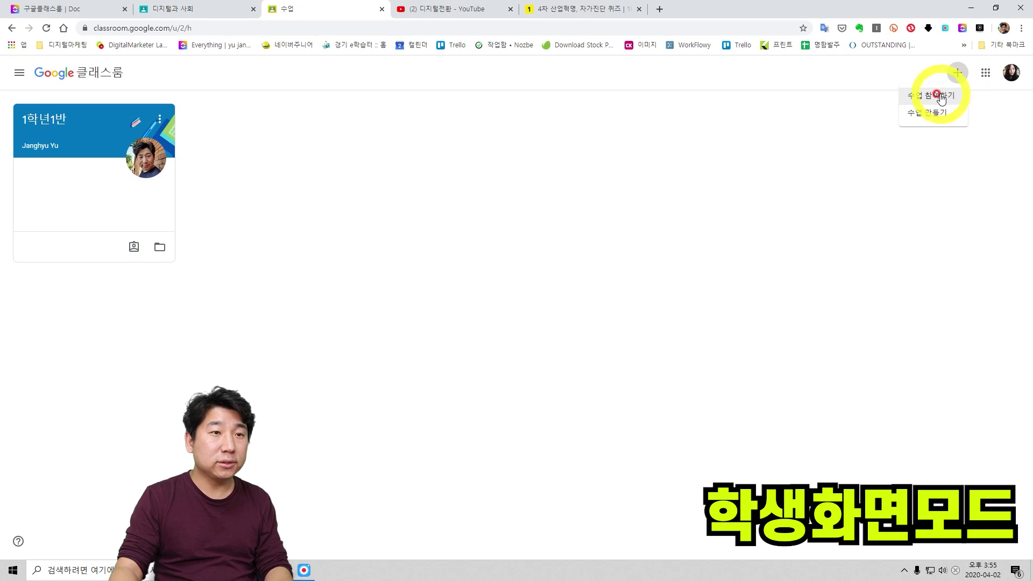
click(935, 100)
key(ctrl+v)
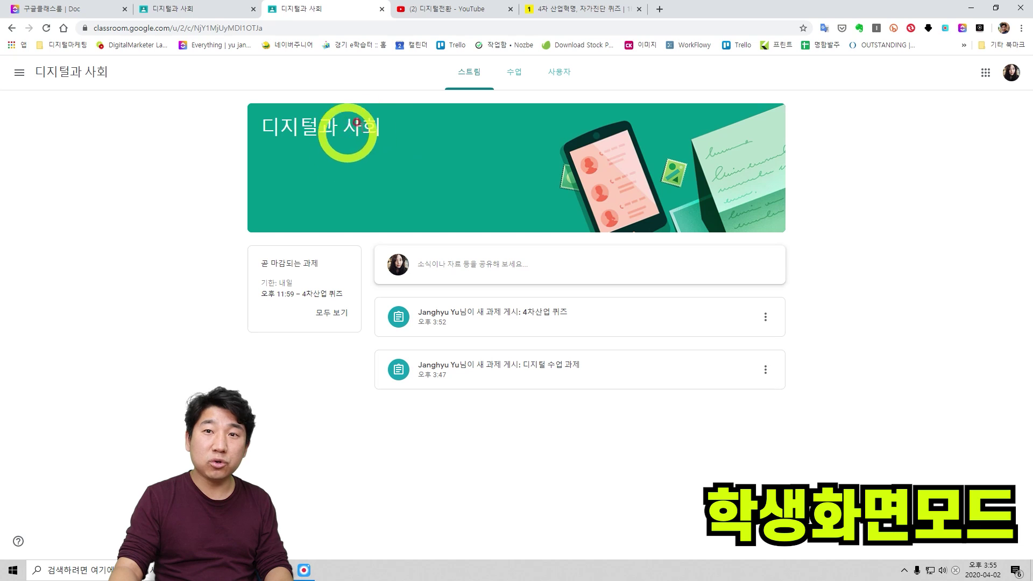
Review the classwork and the list of assigned work from the student account, then return to the classwork page
click(517, 73)
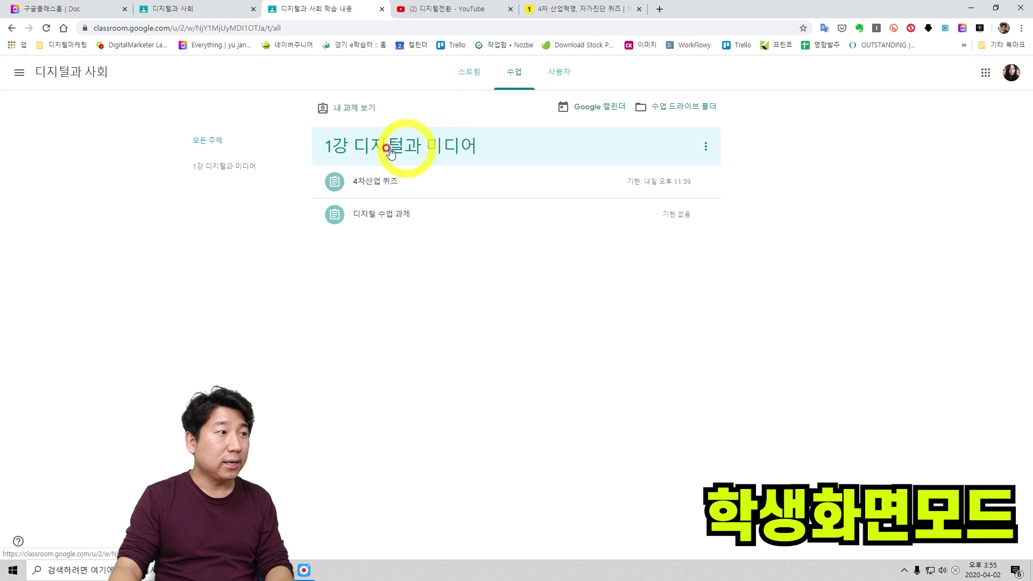
click(357, 154)
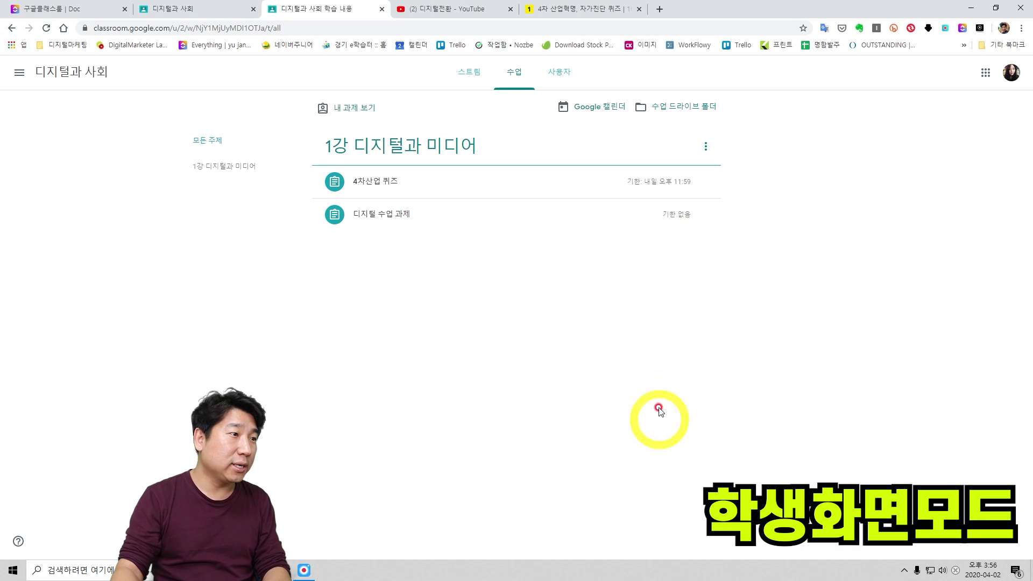
click(355, 108)
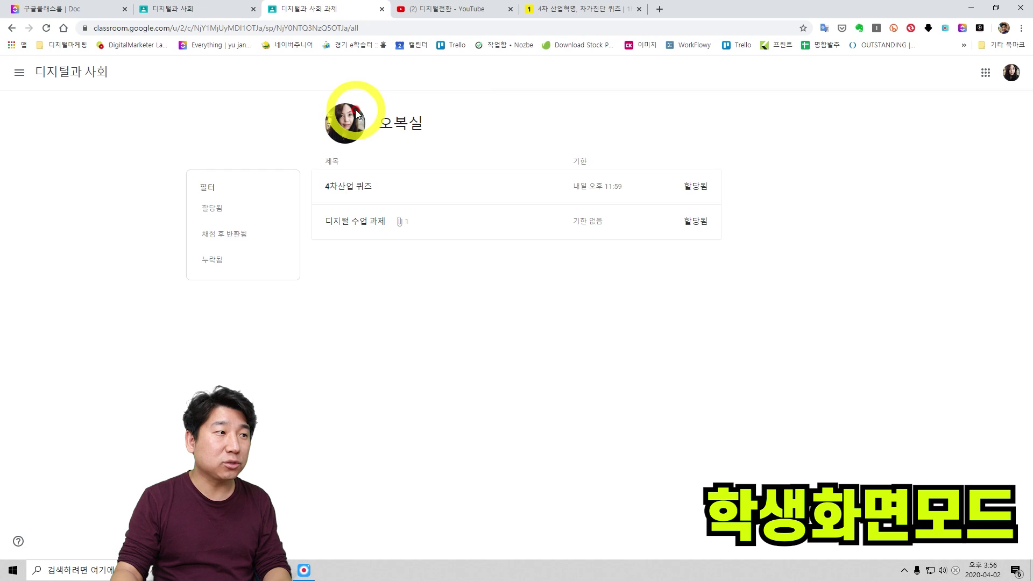
click(356, 174)
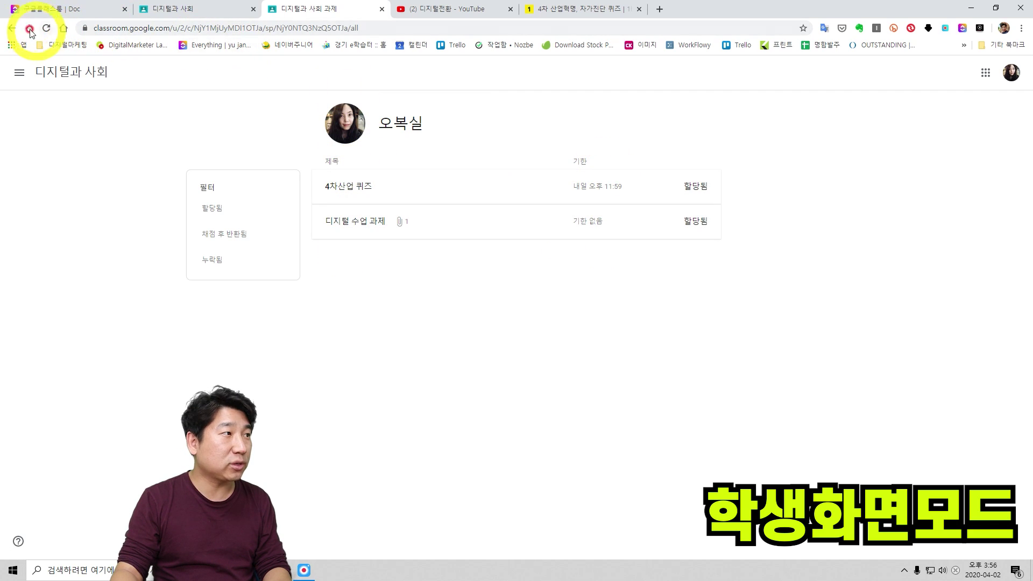
click(11, 27)
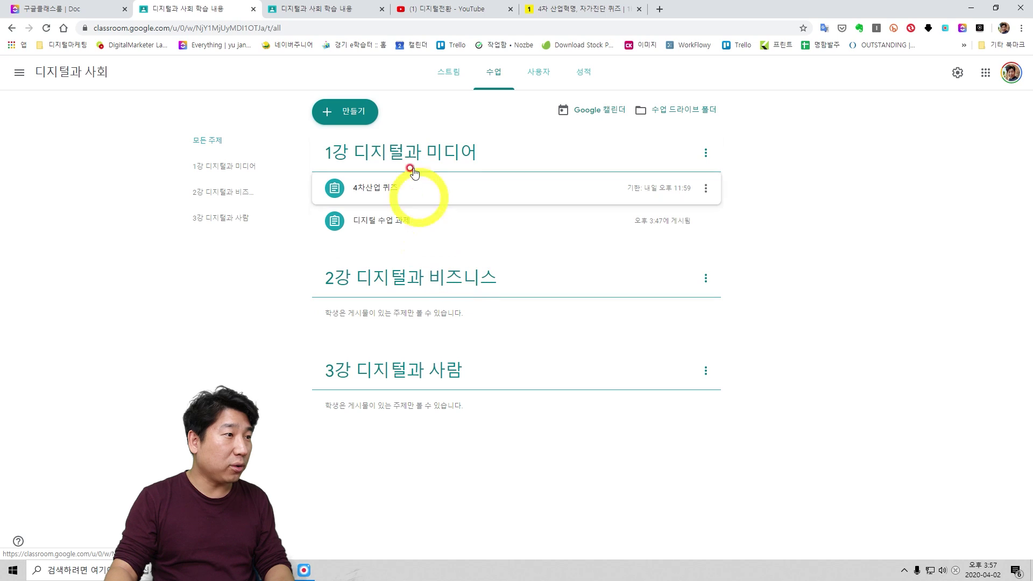
Create a new assignment titled 디지털습관자료 in the teacher's 디지털과 사회 class
click(360, 112)
click(358, 142)
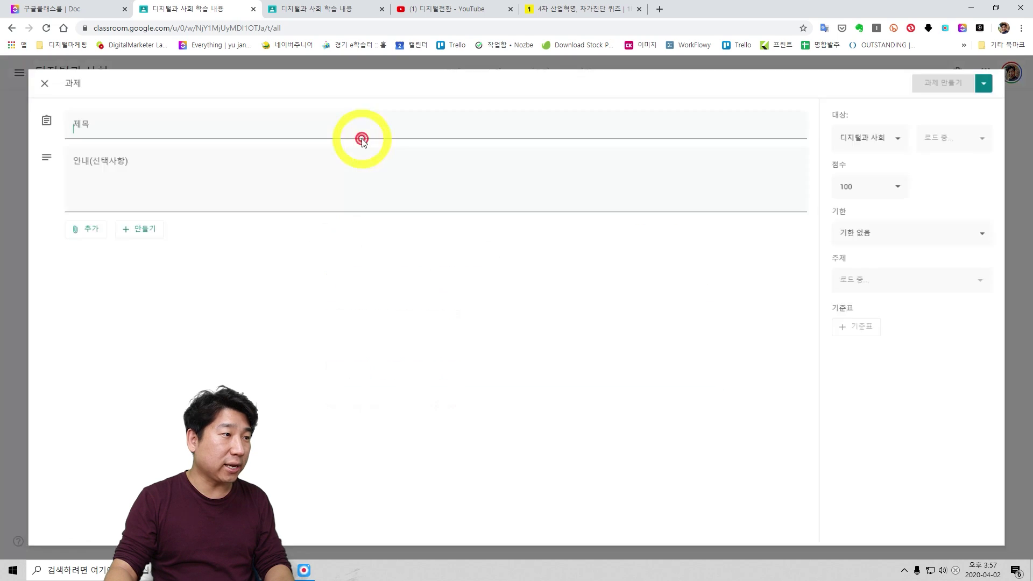
text(디지털습관자료)
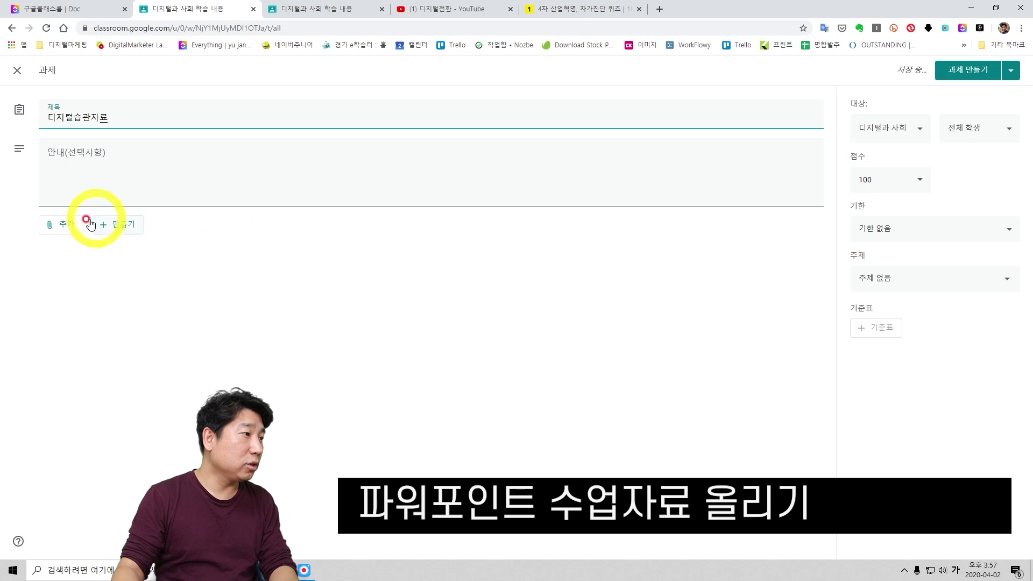
Attach CEO디지털습관.pptx from the desktop to the assignment, giving students permission to view the file
click(62, 224)
click(79, 281)
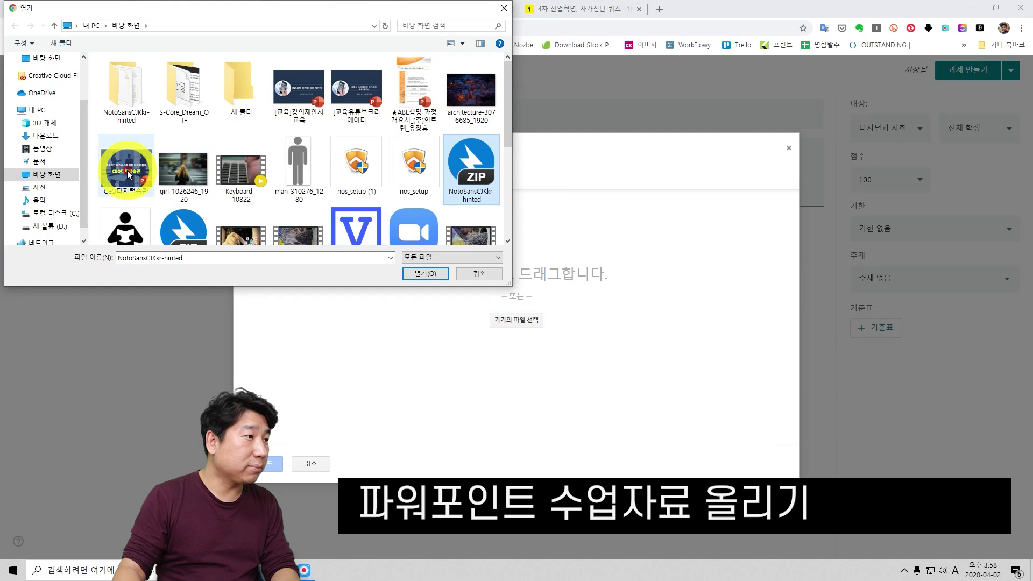
double_click(128, 174)
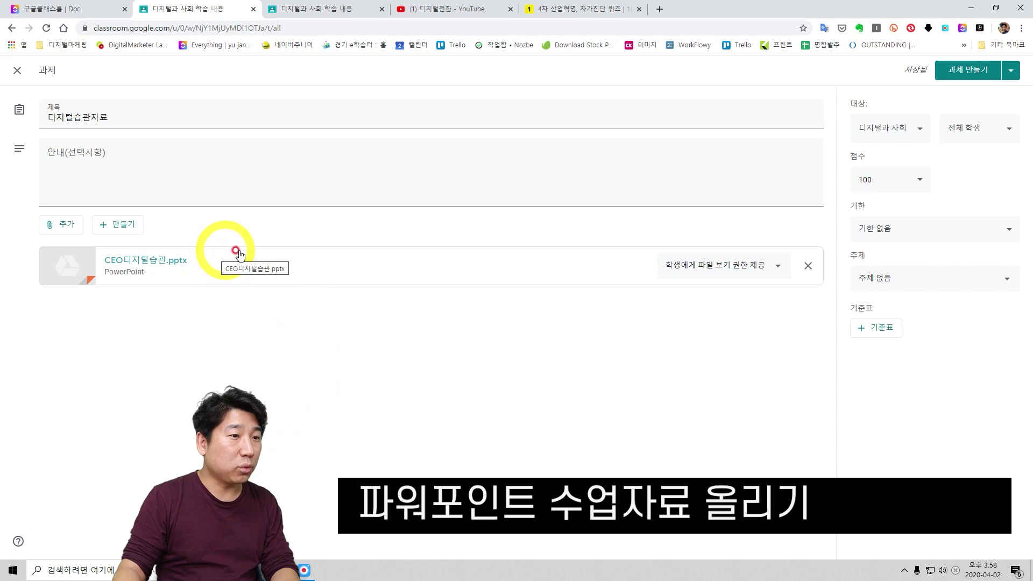
click(773, 267)
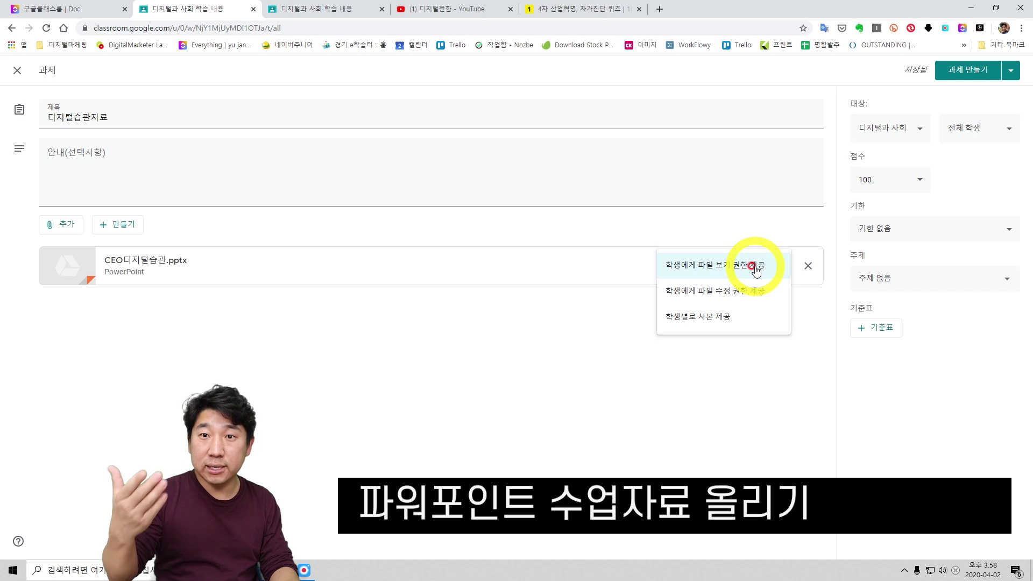
click(756, 267)
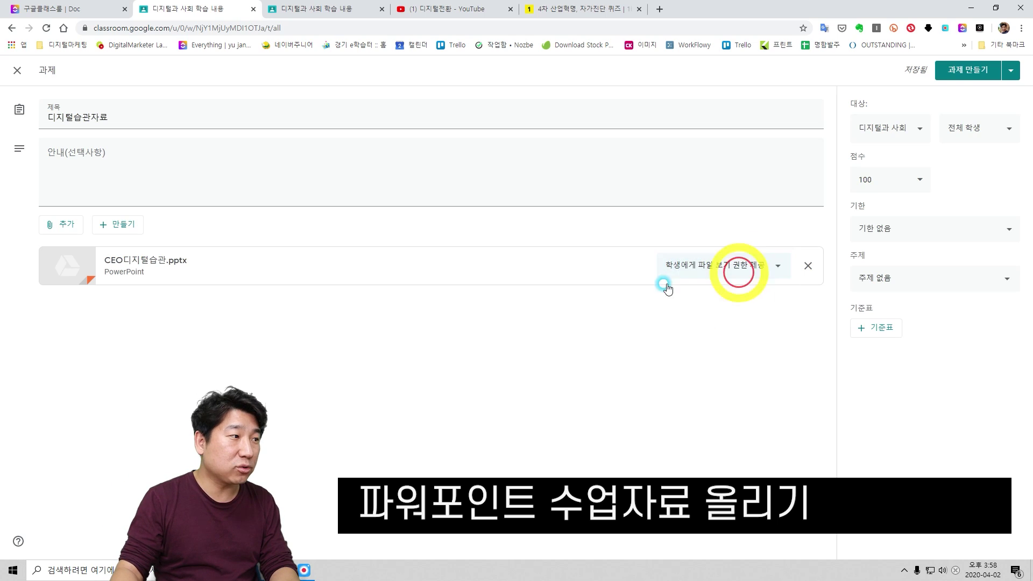
Attach a new Google document with the text 수업 내용 요약 above one bordered box, and close the document
click(128, 220)
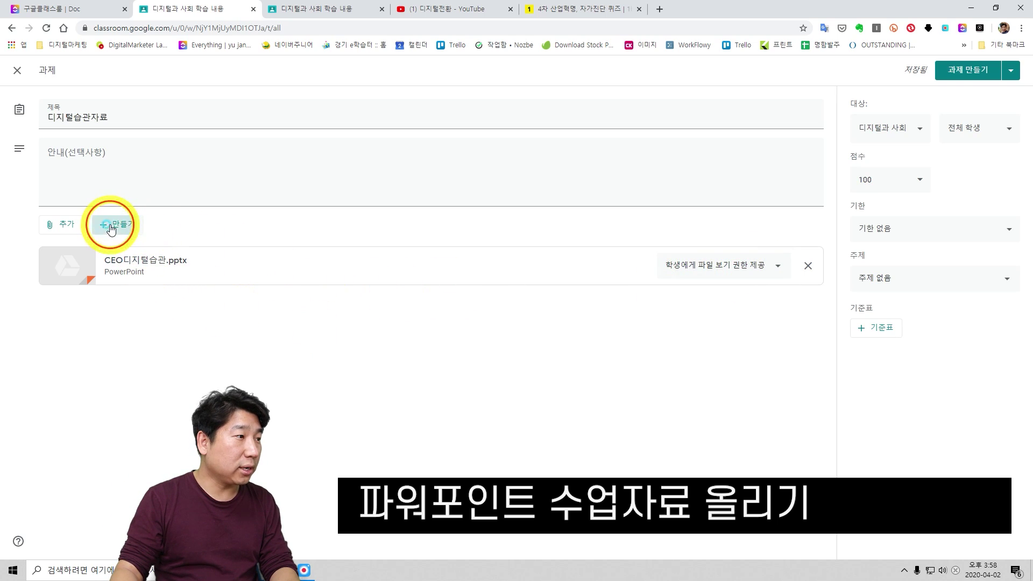
click(167, 247)
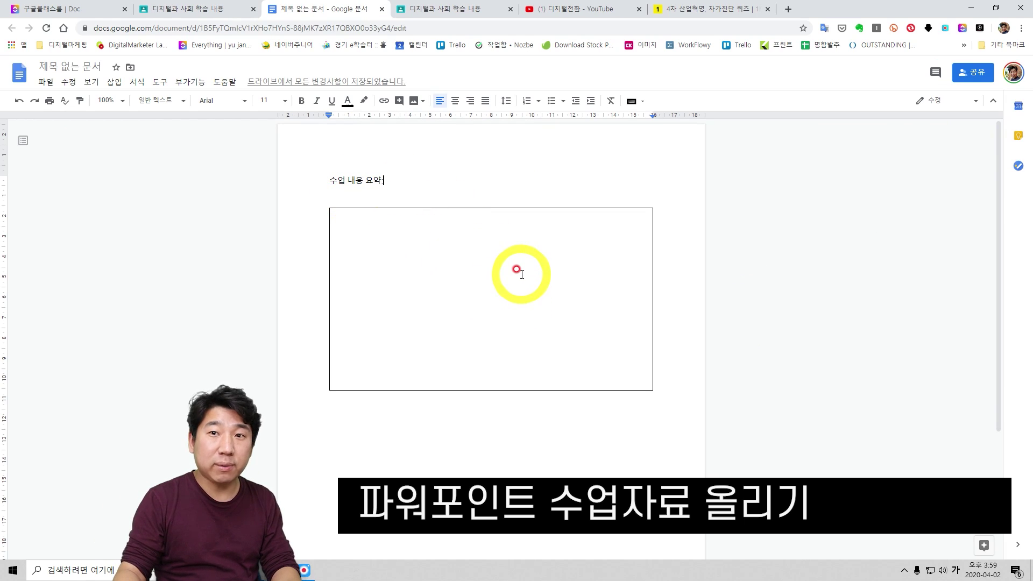
click(381, 8)
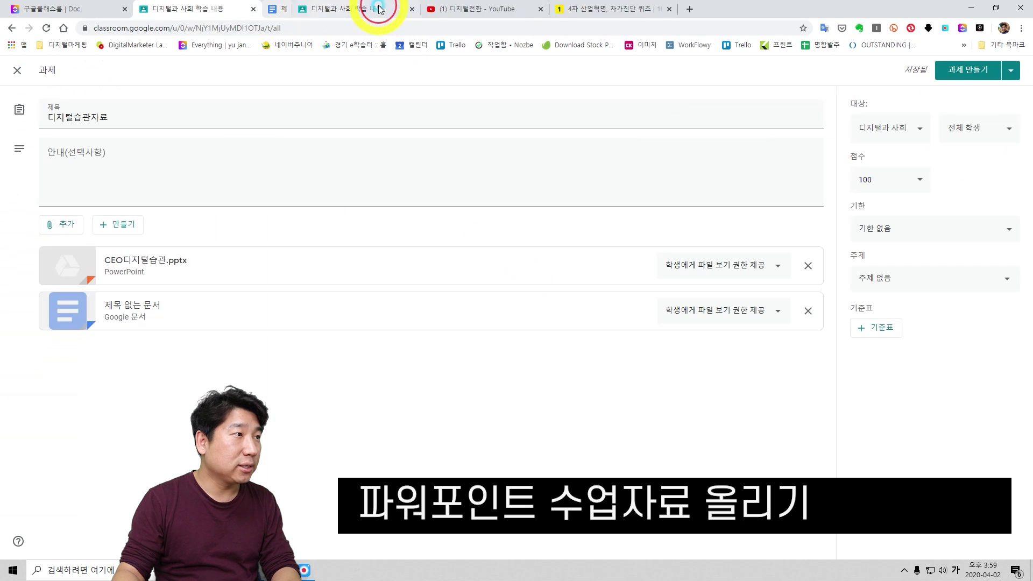
Assign 디지털습관자료 to the topic 2강 디지털과 비즈니스 and publish the assignment
click(957, 275)
click(924, 364)
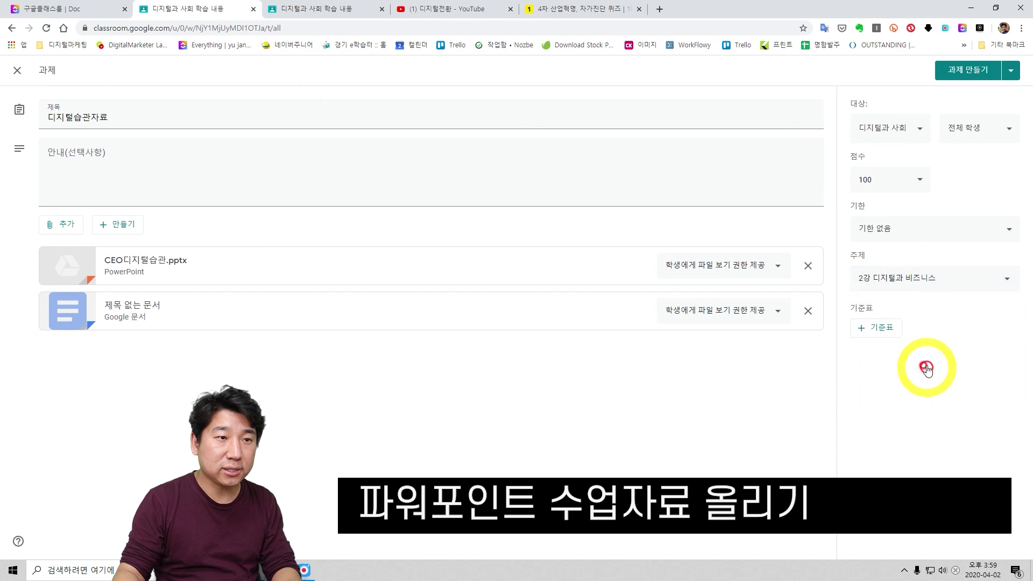
click(965, 70)
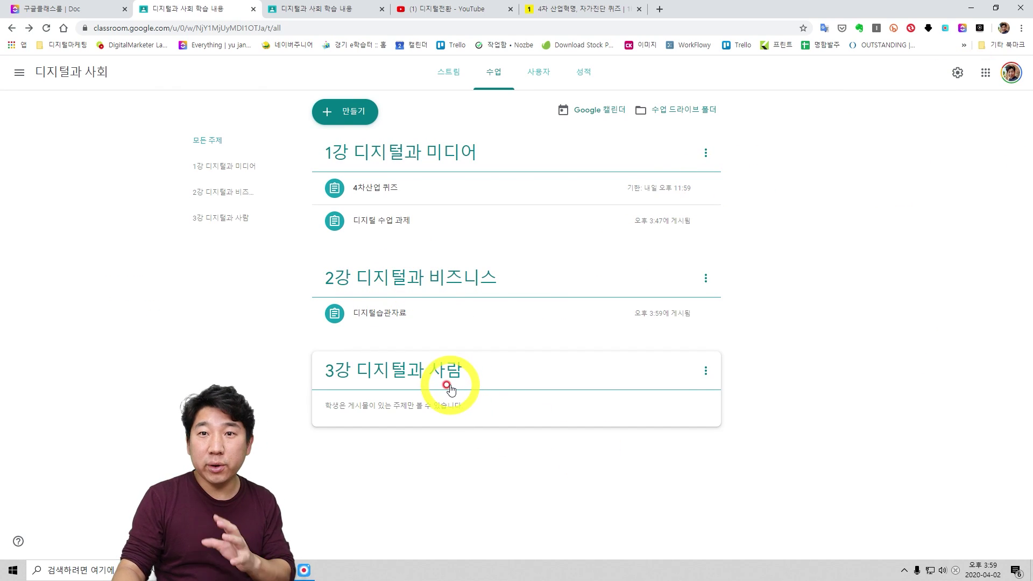
Create an assignment titled 실시간 화상 강의 준비 with the instructions "00월00일 2시에 실시간 화상강의 실시합니다. 시간 맞춰 들어오세요."
click(352, 113)
click(344, 145)
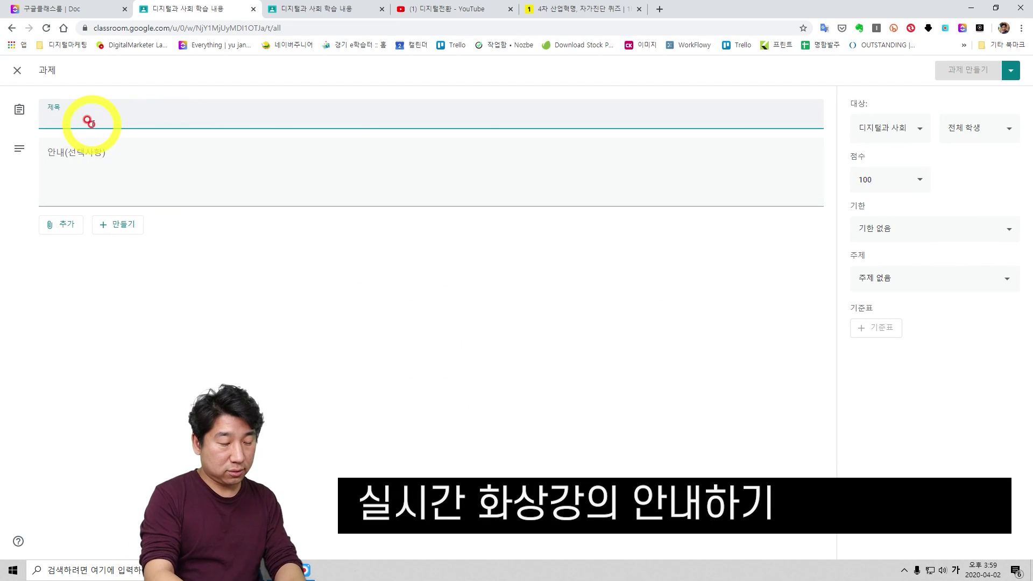
text(화상)
key(BackSpace)
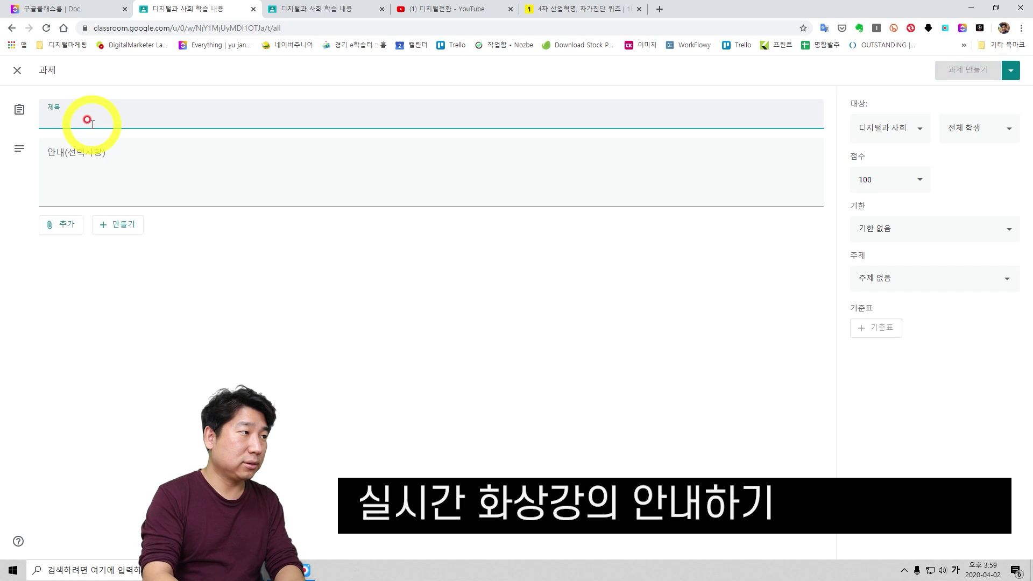
text(실식)
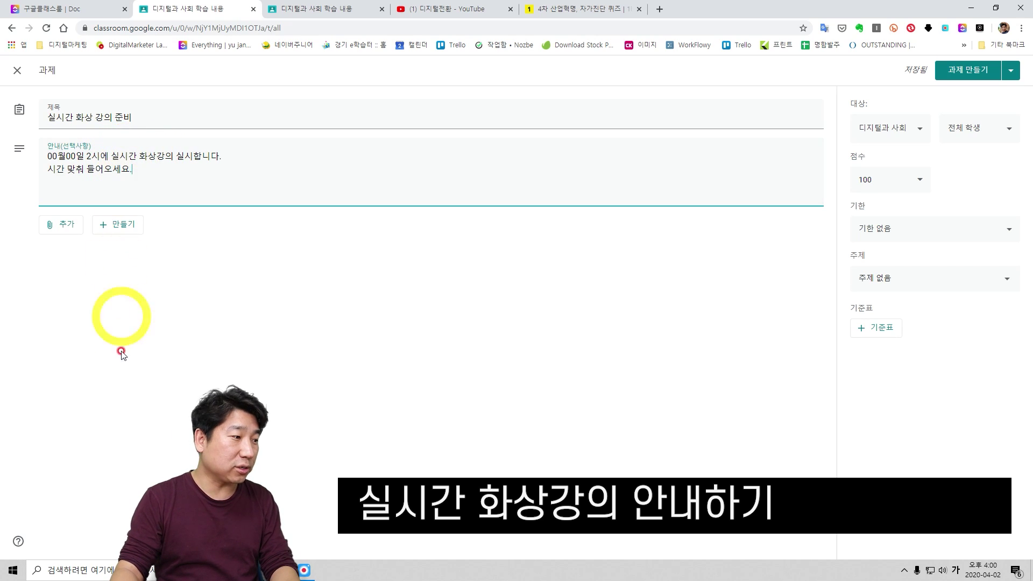
Find and launch the Zoom desktop application
click(76, 570)
text(z)
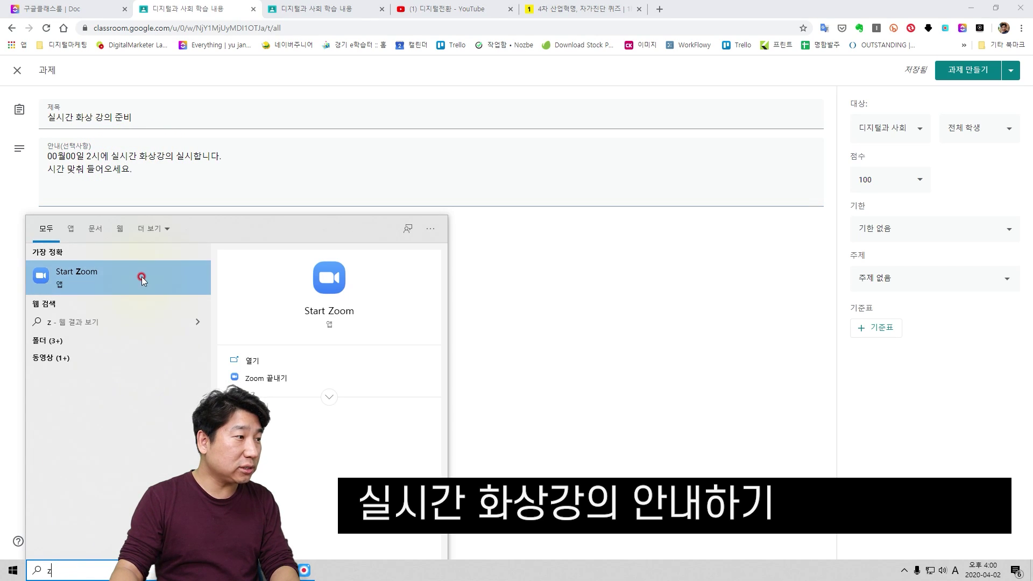
click(141, 276)
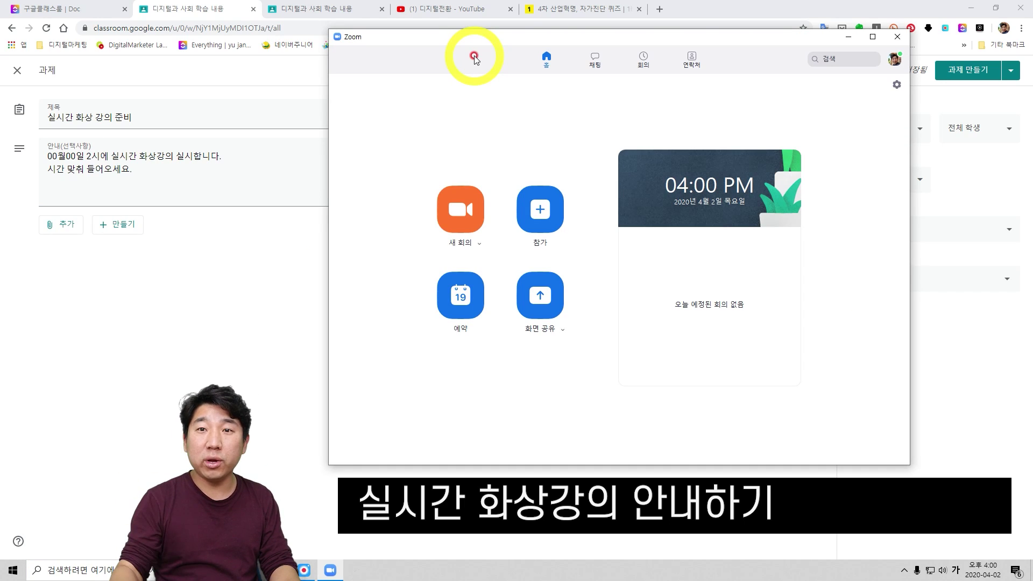
Schedule a Zoom meeting titled 00수업 for April 2, 2020, keeping the default time and meeting options
click(478, 296)
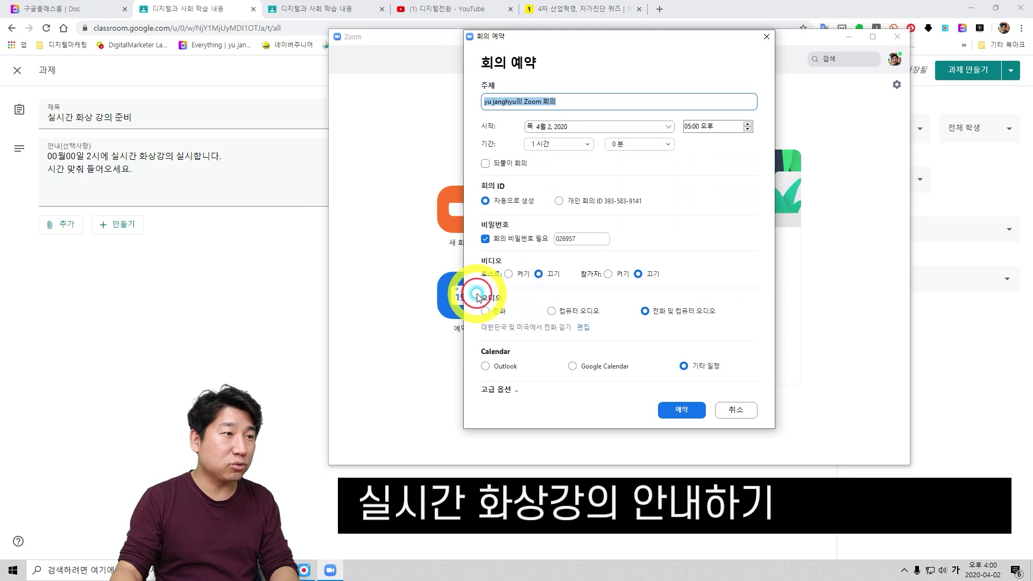
text(00수업)
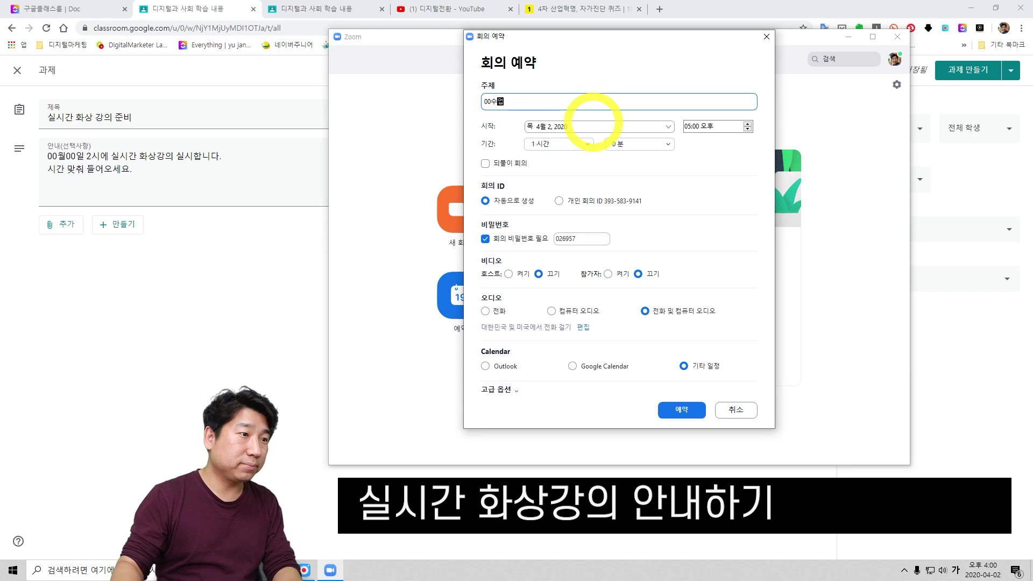
click(617, 127)
click(618, 194)
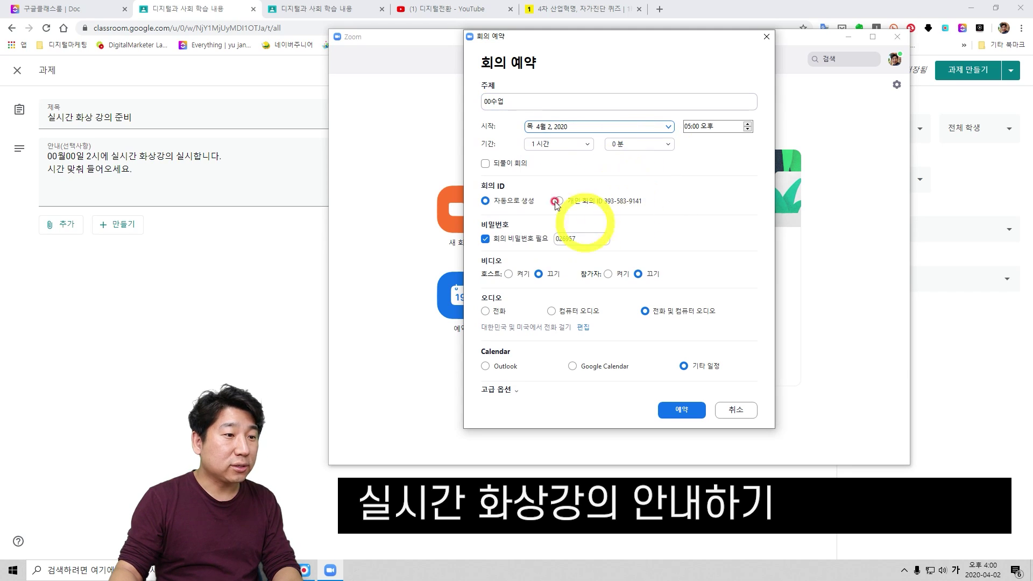
click(680, 408)
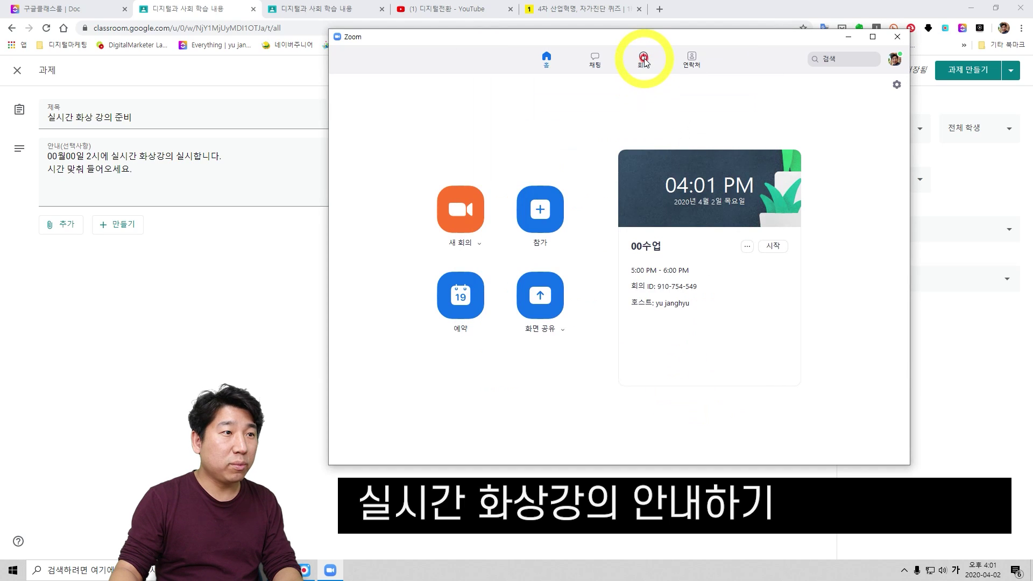
Show the invitation of the scheduled 00수업 meeting and copy its Zoom join link
click(643, 59)
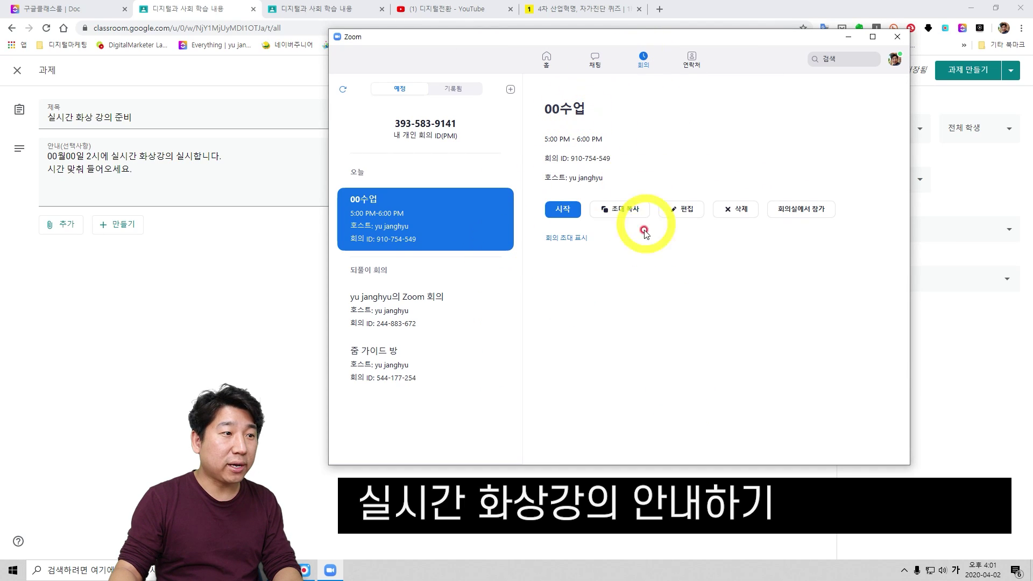
click(568, 242)
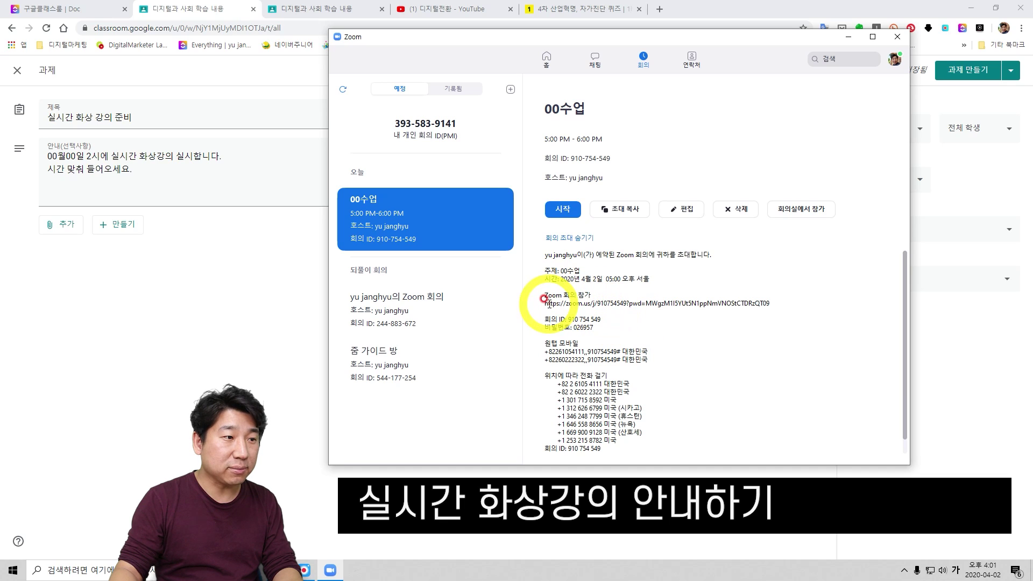
drag(544, 301, 803, 310)
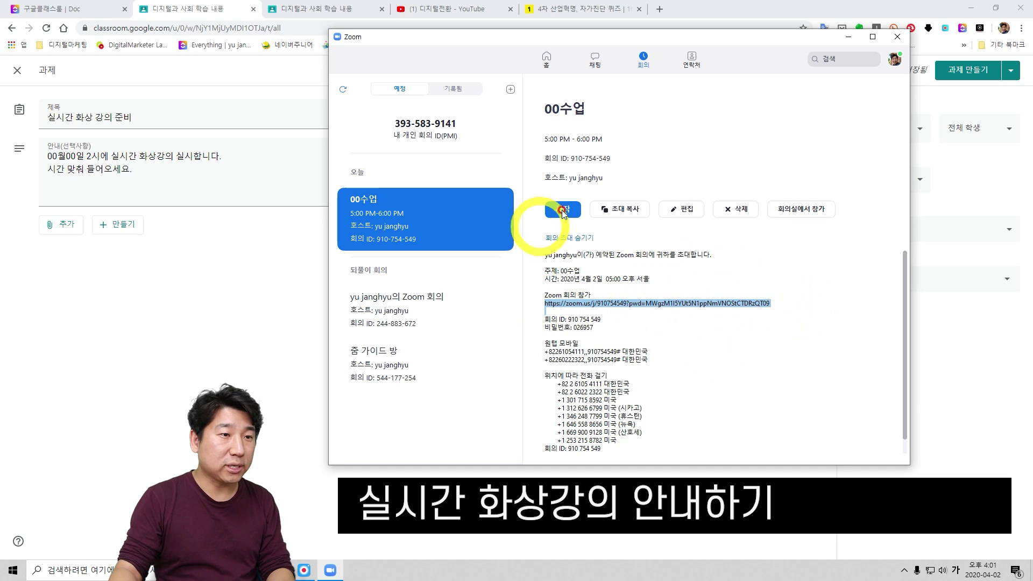
Switch back to Google Classroom and attach the copied Zoom meeting link to the 실시간 화상 강의 준비 assignment
click(652, 17)
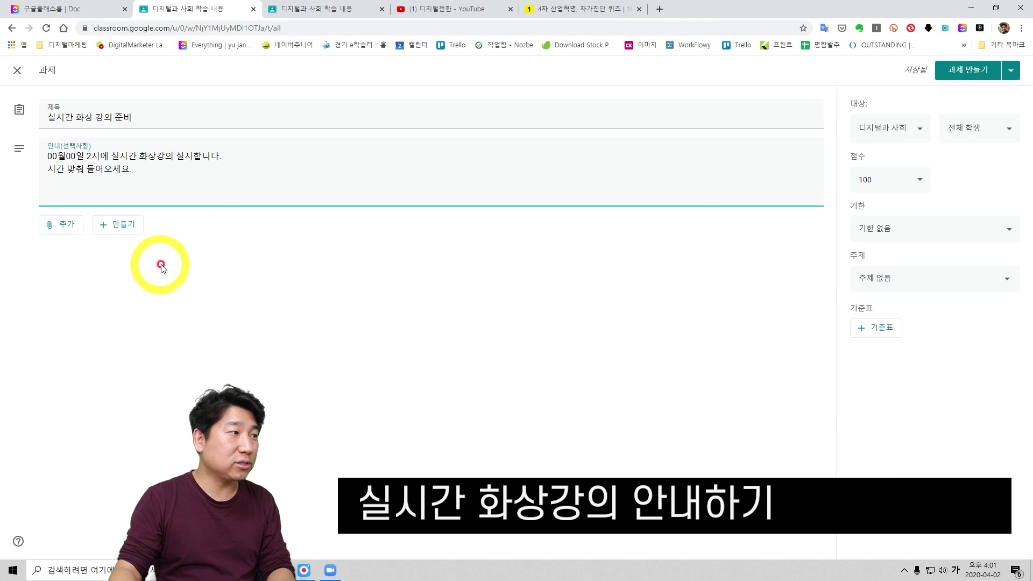
click(56, 224)
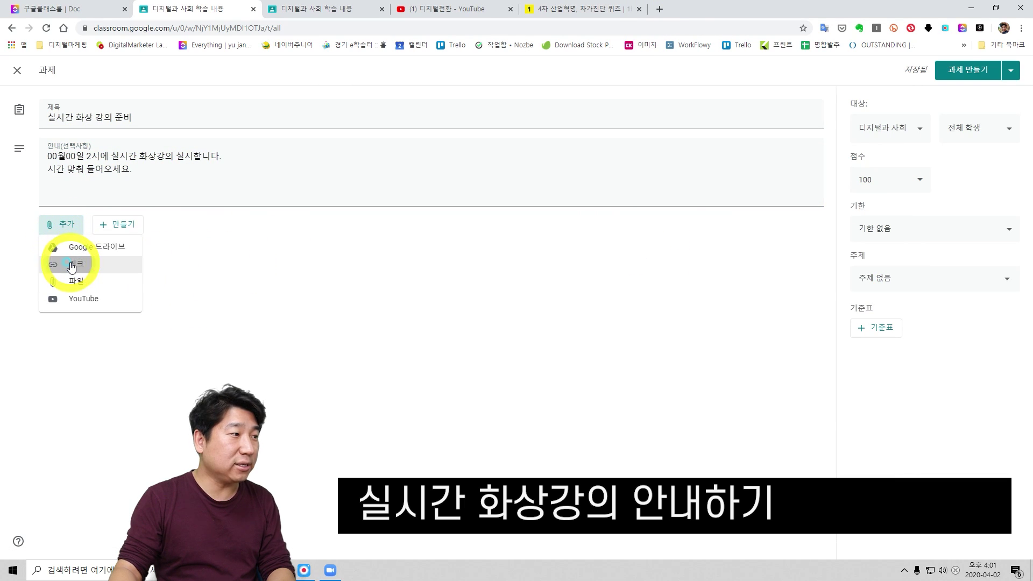
click(70, 264)
click(461, 309)
key(ctrl+v)
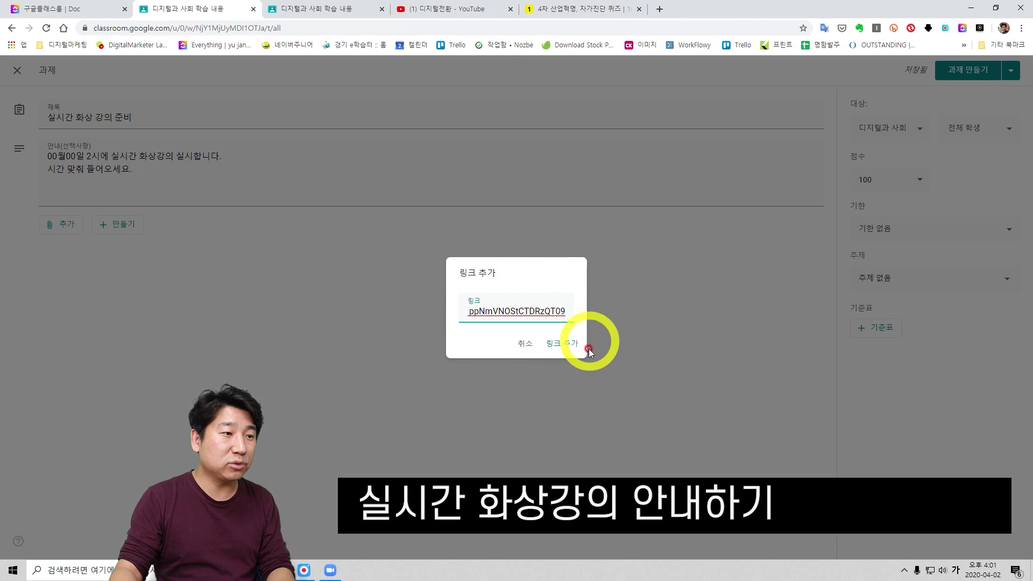
click(558, 336)
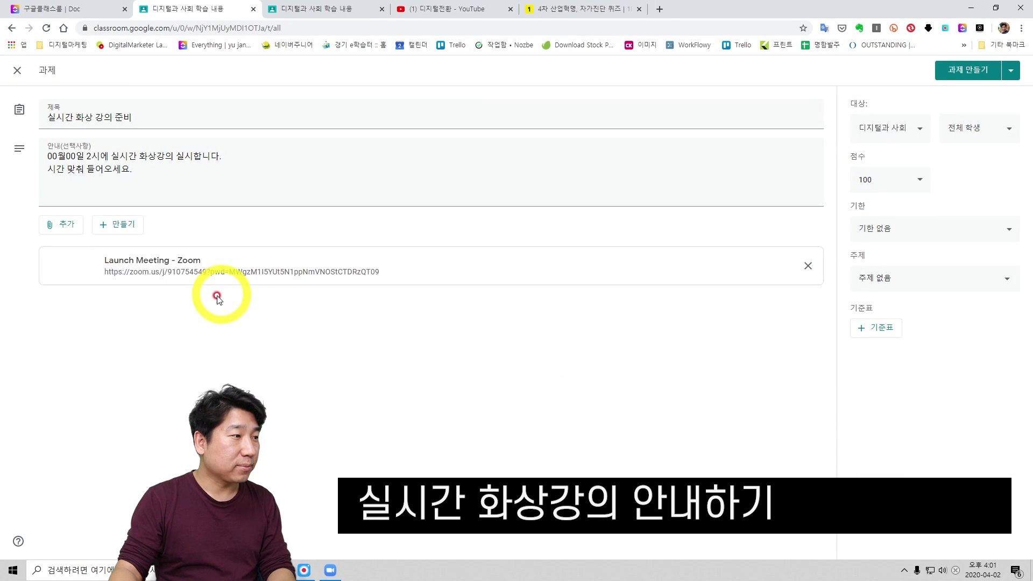
Publish the assignment under the topic 3강 디지털과 사람 and expand its posted entry in the class list
click(949, 286)
click(899, 393)
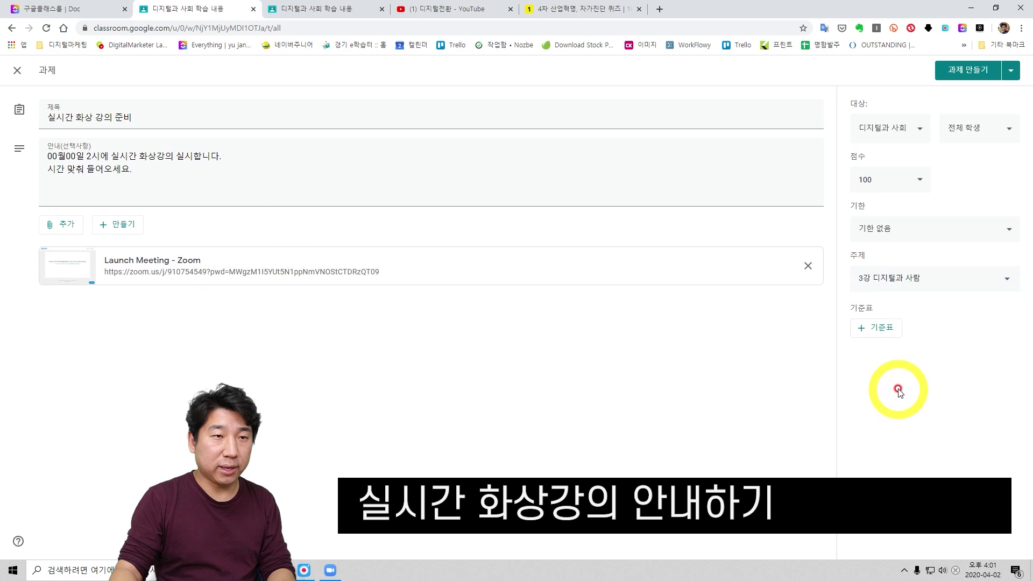
click(971, 71)
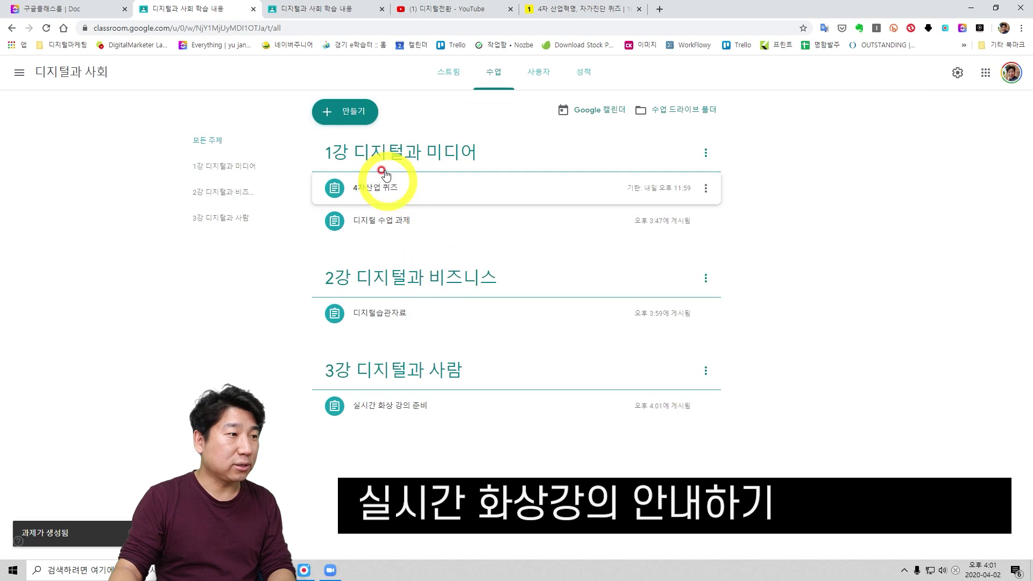
click(386, 410)
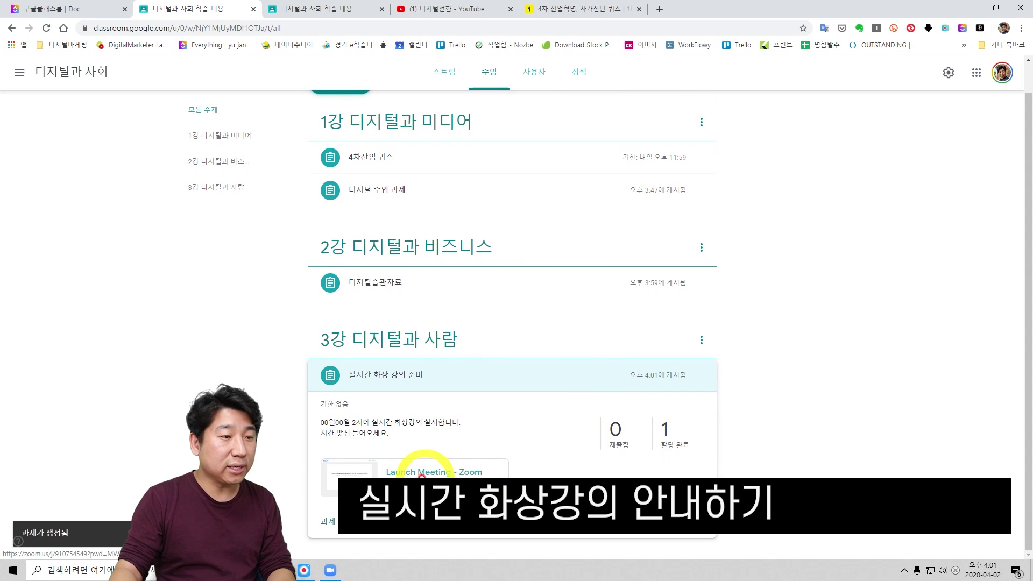